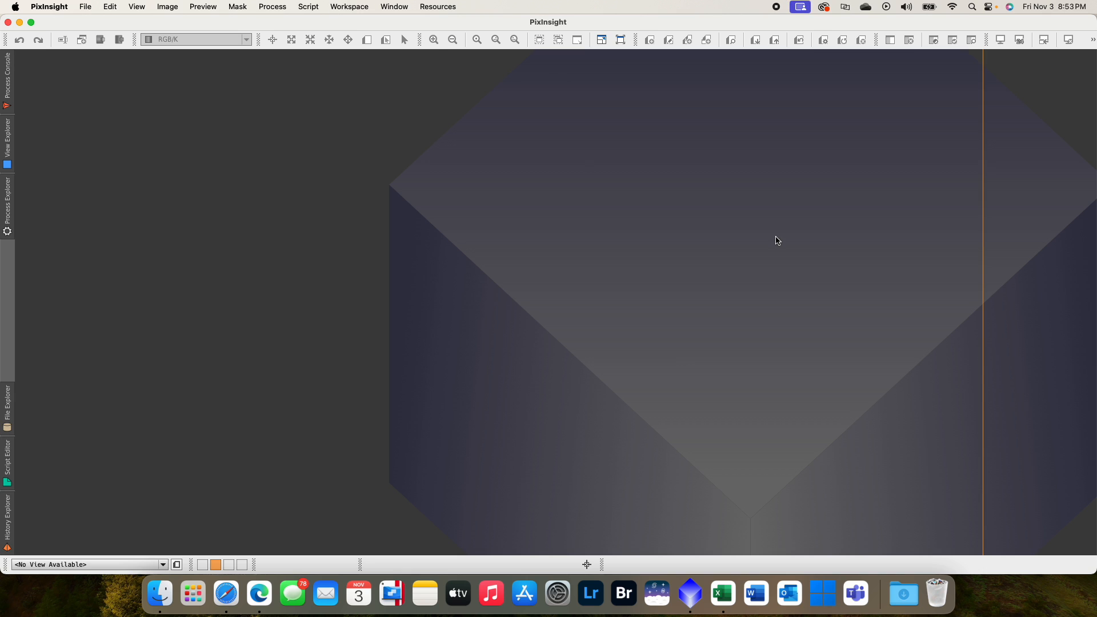
- Switch to the Finder windows and look over the M 33-sub and M33 Triangulum Galaxy 11.01.2023 folders
{"action": "left_click", "coordinate": [20, 24]}
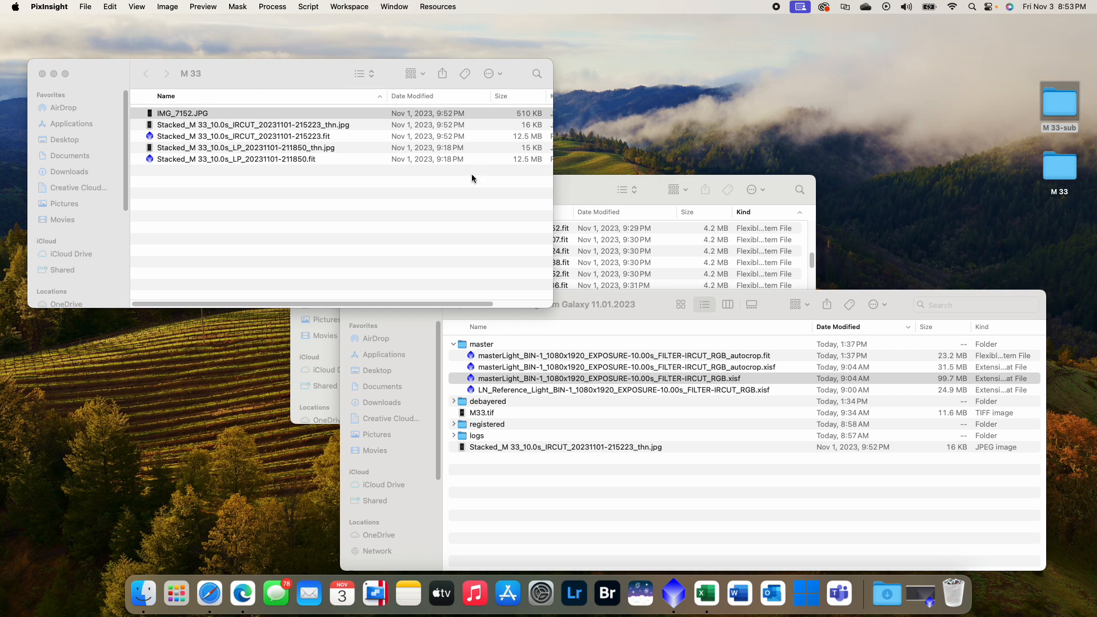
{"action": "left_click", "coordinate": [563, 188]}
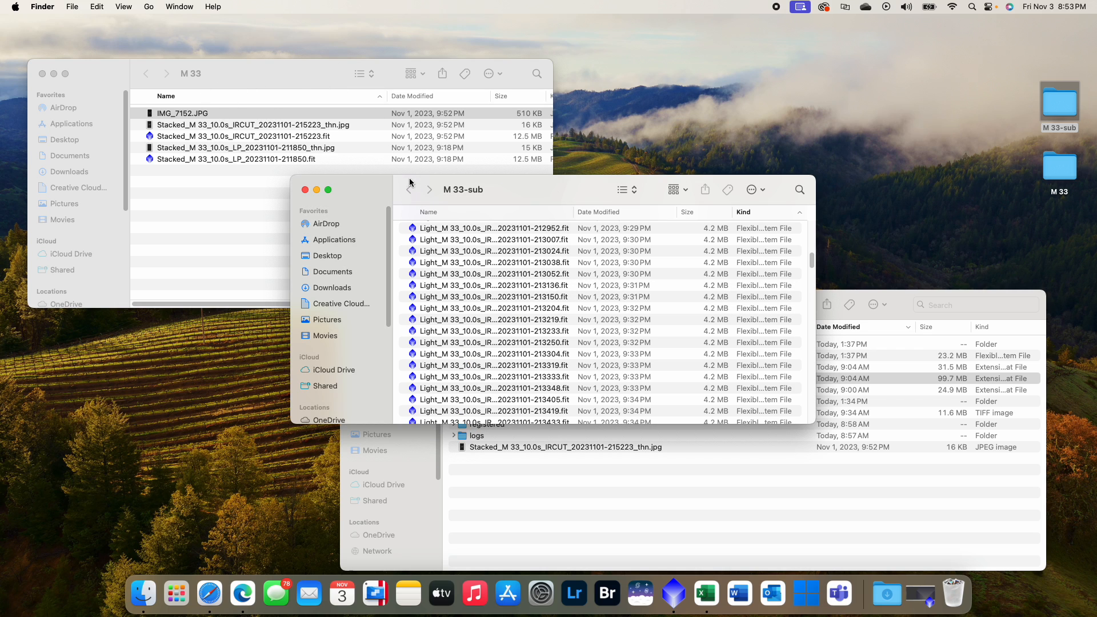
{"action": "left_click", "coordinate": [619, 492]}
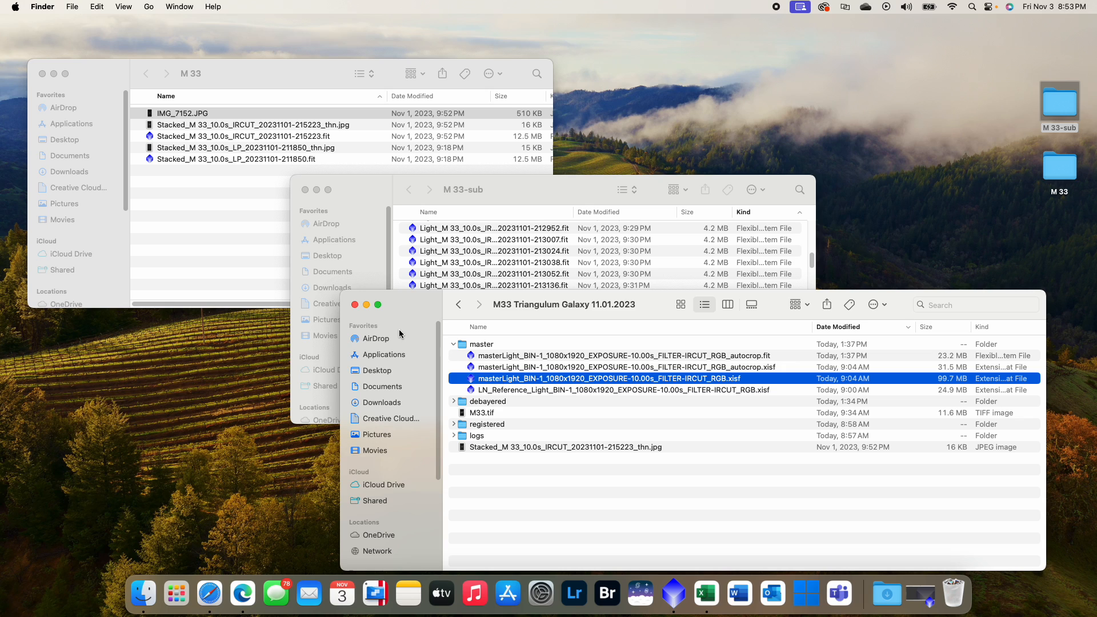
- Preview IMG_7152.JPG from the M 33 folder, and close the preview
{"action": "left_click", "coordinate": [242, 263]}
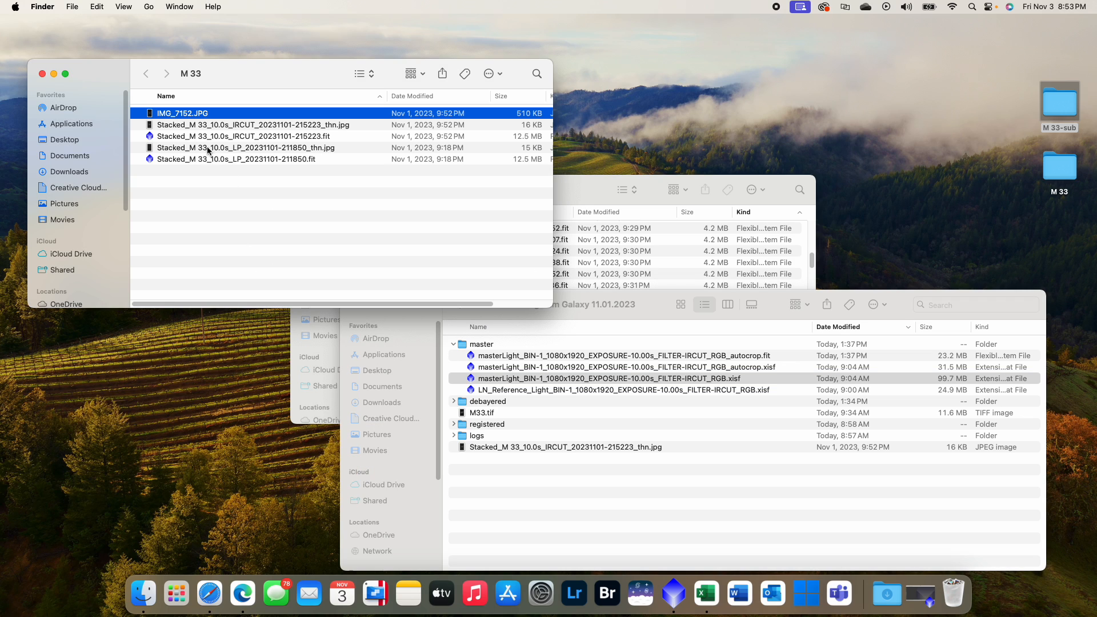
{"action": "double_click", "coordinate": [200, 116]}
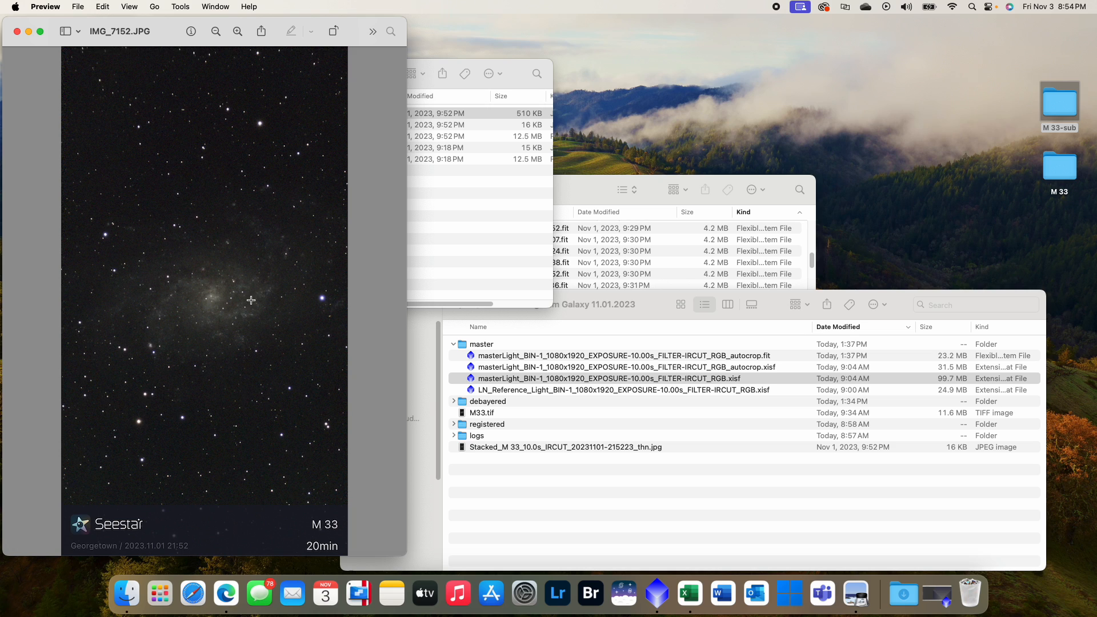
{"action": "left_click", "coordinate": [18, 32]}
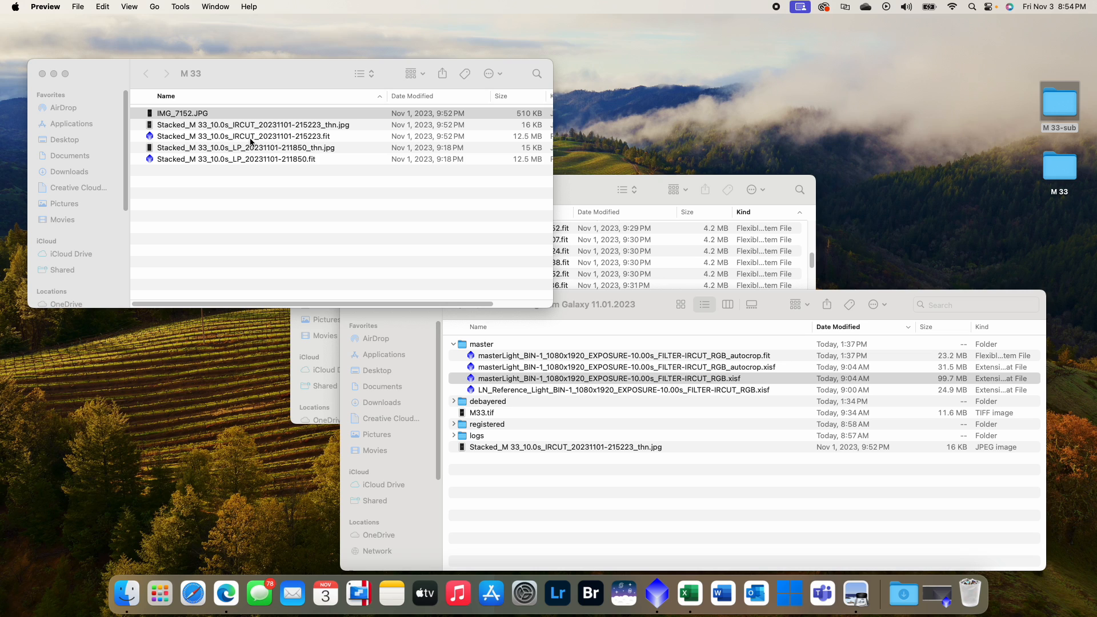
- Bring the M 33-sub folder window forward, shift it upward and look through its individual light frames
{"action": "left_click", "coordinate": [584, 181]}
{"action": "left_click_drag", "start_coordinate": [585, 180], "coordinate": [562, 114]}
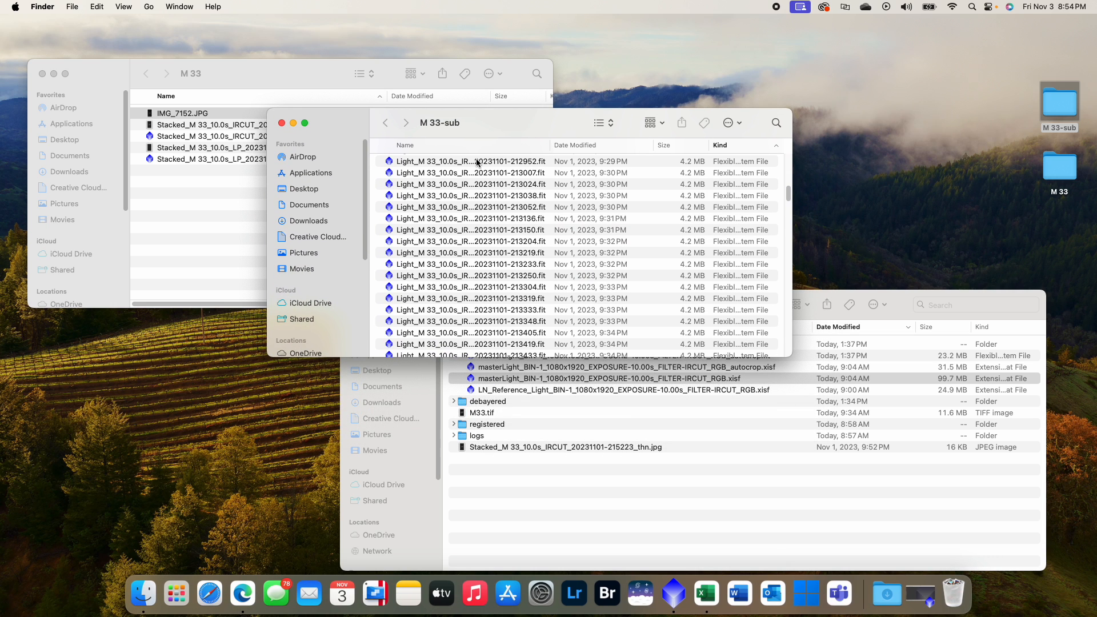
{"action": "scroll", "coordinate": [480, 165], "scroll_direction": "up", "scroll_amount": 1}
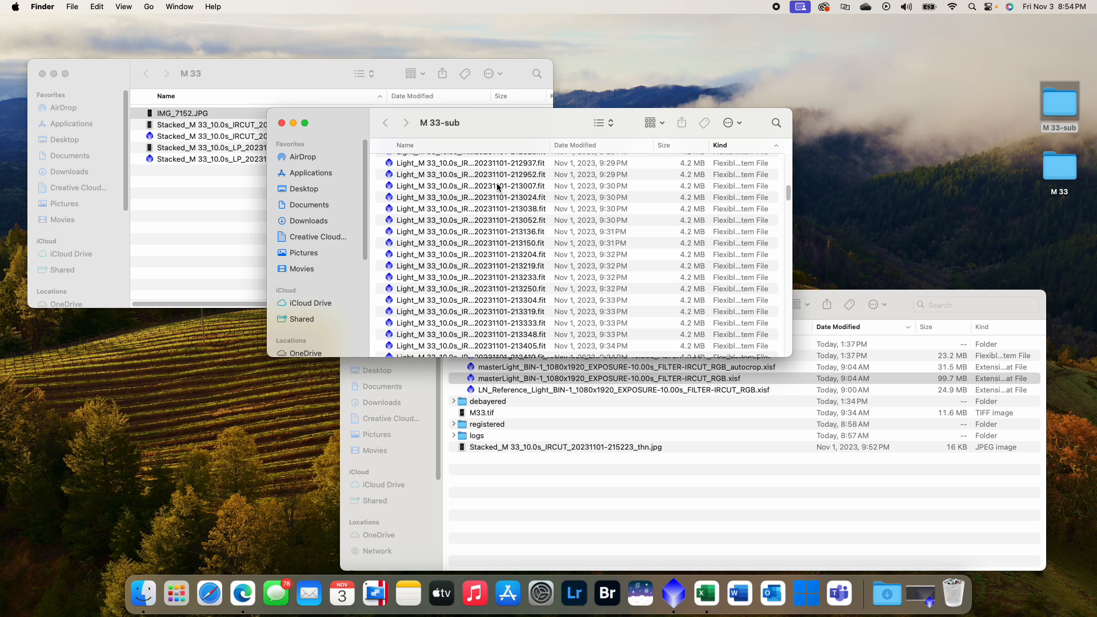
- Switch to PixInsight and open the WeightedBatchPreprocessing script
{"action": "left_click", "coordinate": [683, 597]}
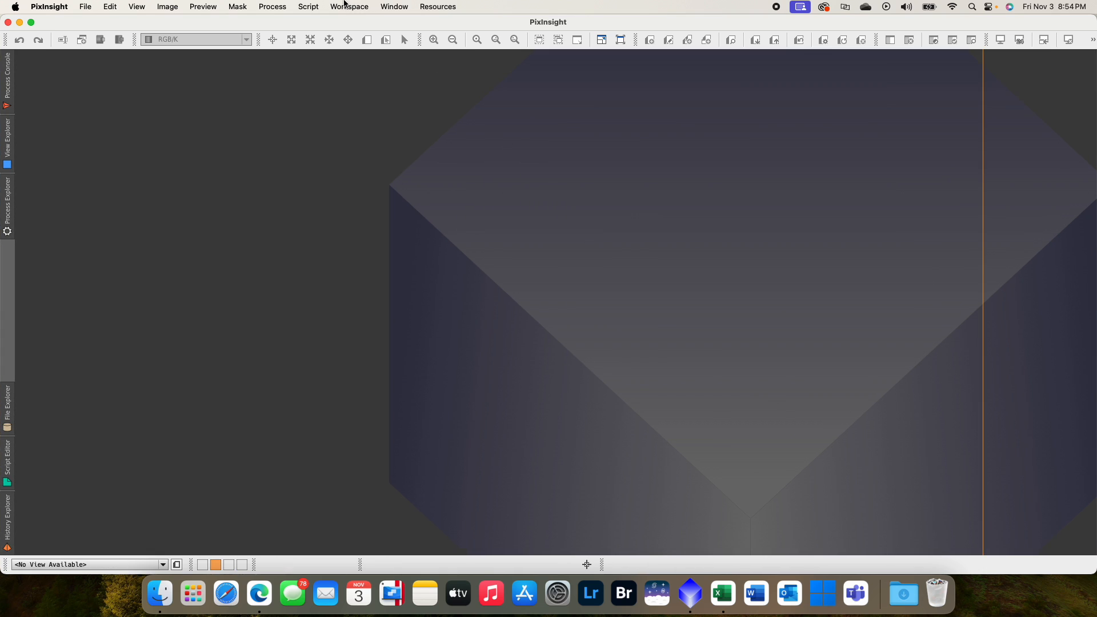
{"action": "left_click", "coordinate": [345, 4]}
{"action": "mouse_move", "coordinate": [308, 7]}
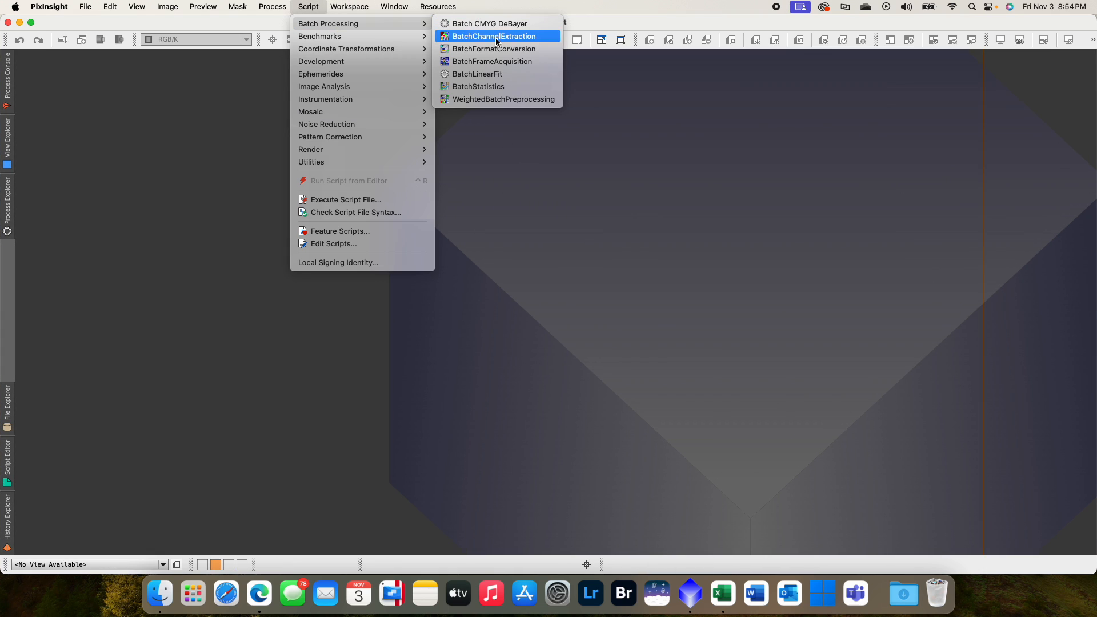
{"action": "left_click", "coordinate": [492, 102]}
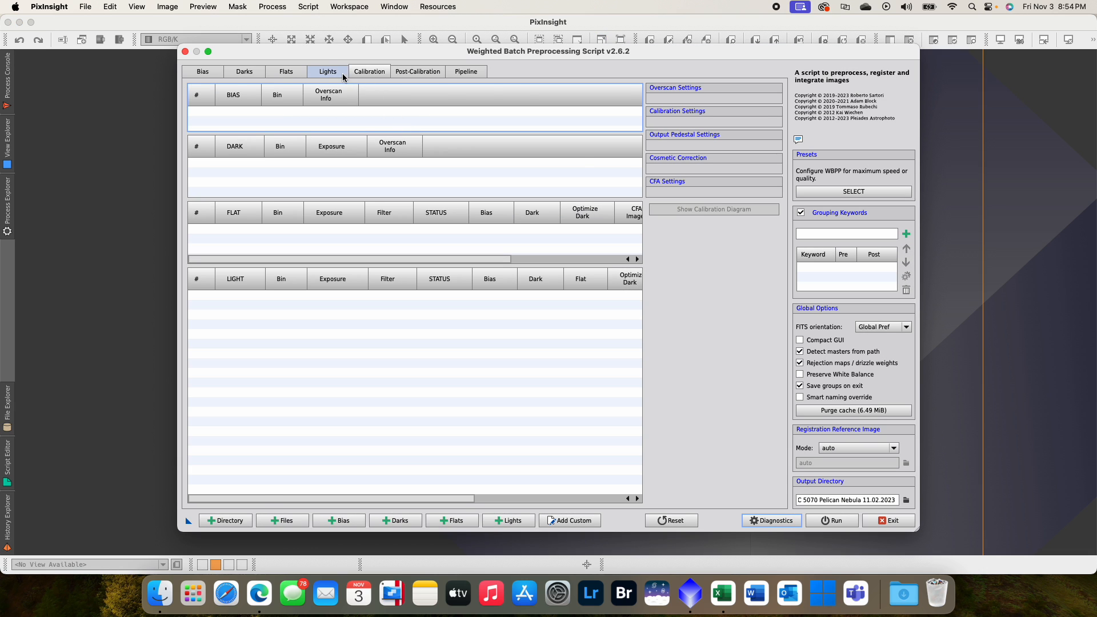
- Examine the script's Lights settings, its light-frame file chooser and the Calibration settings, and exit the script without adding files
{"action": "left_click", "coordinate": [342, 74]}
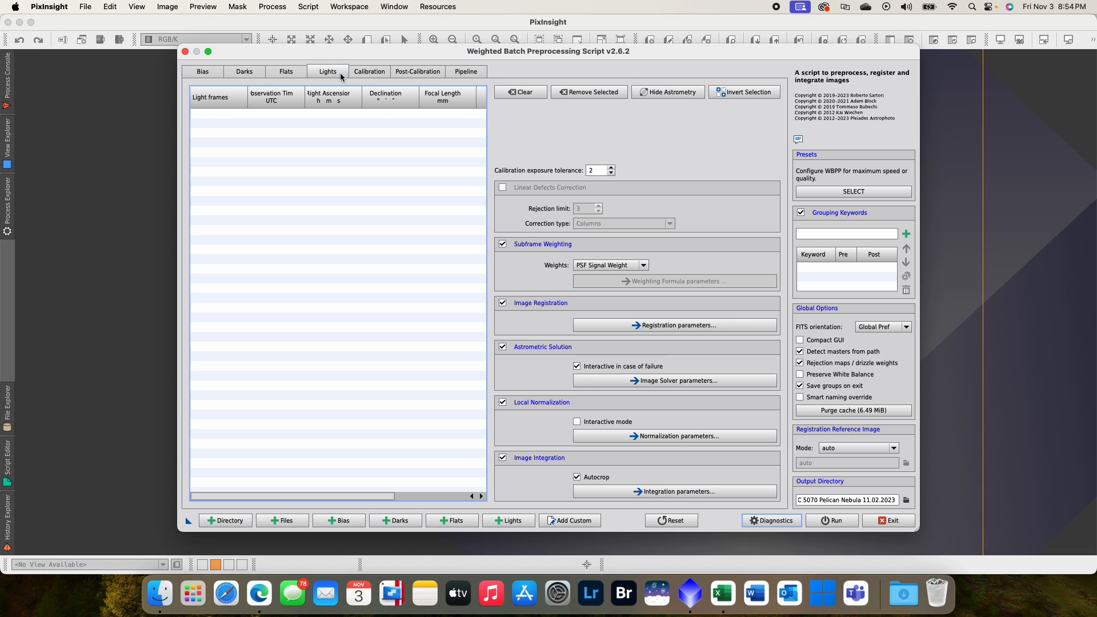
{"action": "left_click", "coordinate": [497, 521]}
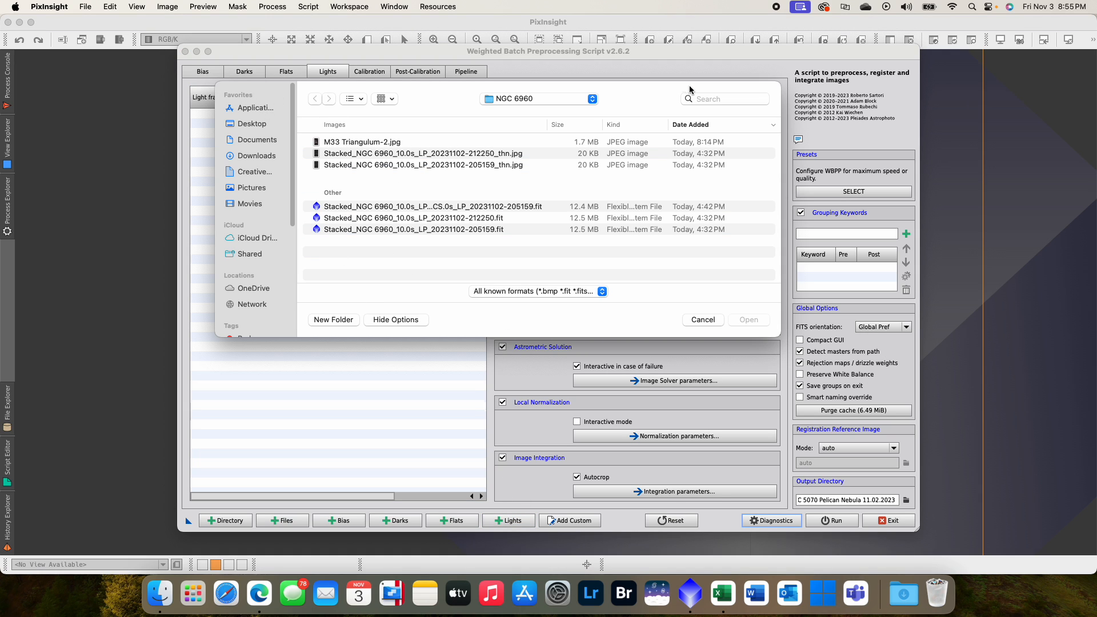
{"action": "left_click", "coordinate": [697, 317]}
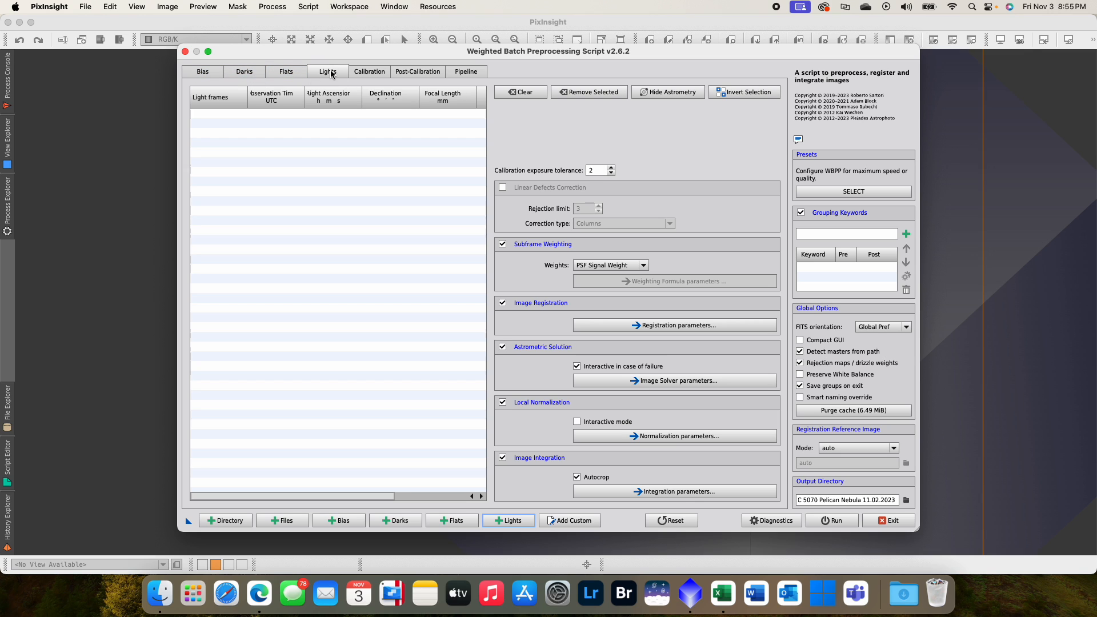
{"action": "left_click", "coordinate": [386, 71]}
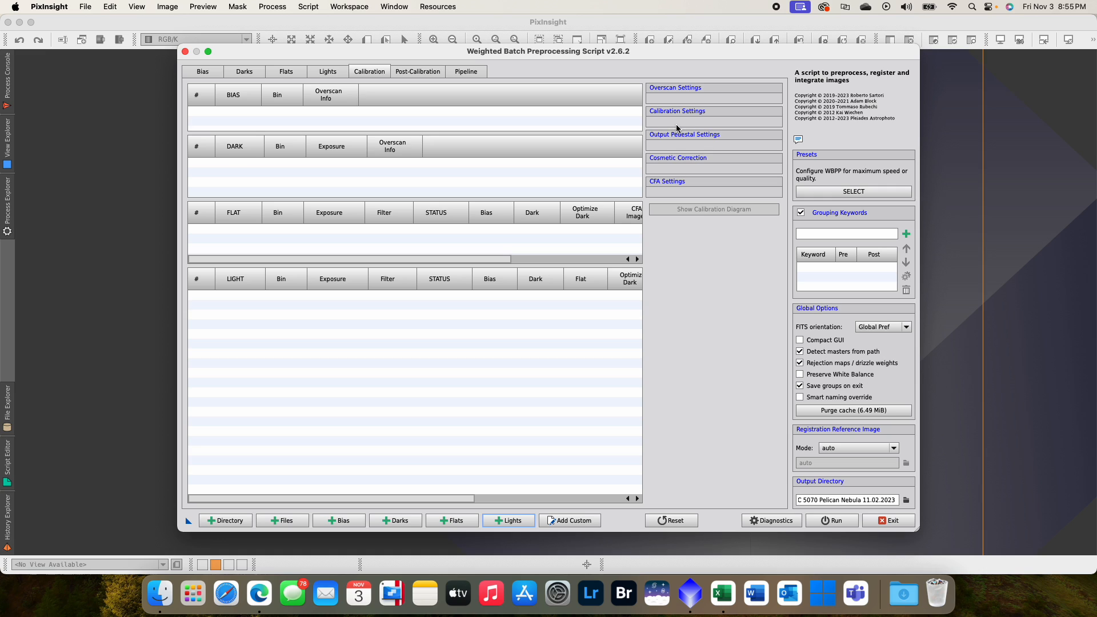
{"action": "left_click", "coordinate": [893, 520]}
- Open masterLight_BIN-1_1080x1920_EXPOSURE-10.00s_FILTER-IRCUT_RGB.xisf from the master folder in PixInsight
{"action": "left_click", "coordinate": [20, 22]}
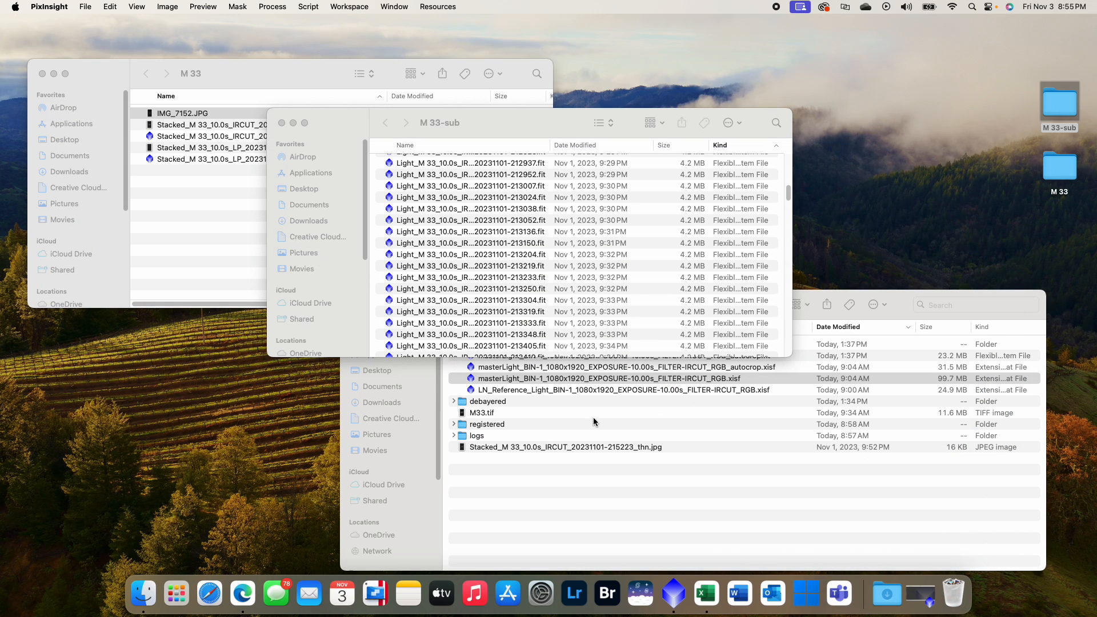
{"action": "left_click", "coordinate": [593, 417]}
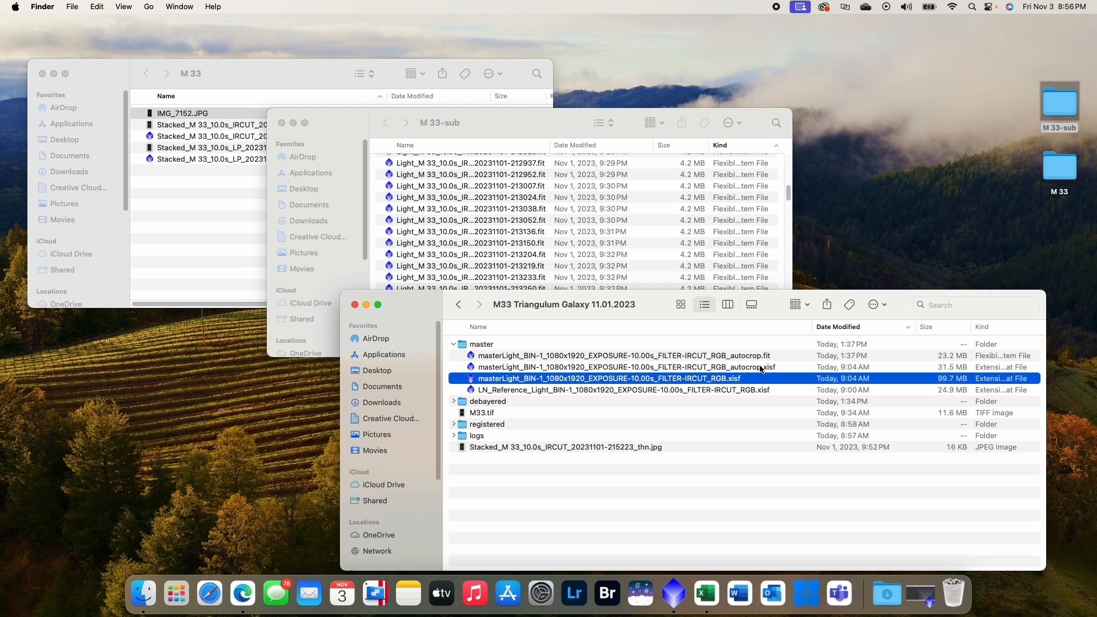
{"action": "double_click", "coordinate": [694, 381]}
{"action": "left_click", "coordinate": [685, 598]}
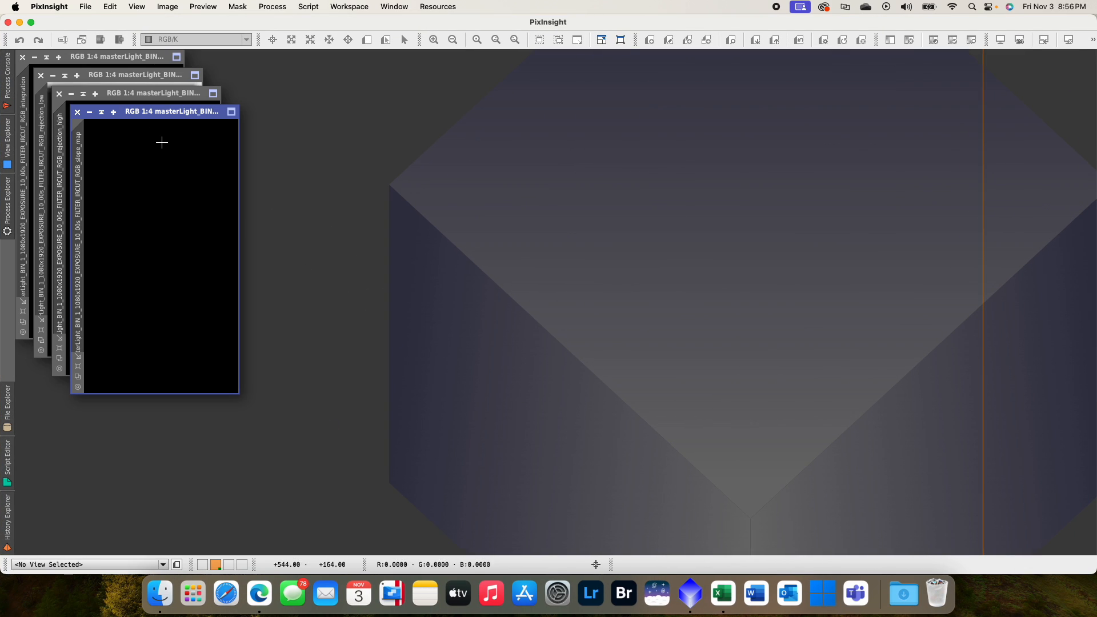
- Close the slope map, rejection high and rejection low images, and move the integration image toward the middle of the workspace
{"action": "left_click", "coordinate": [78, 112]}
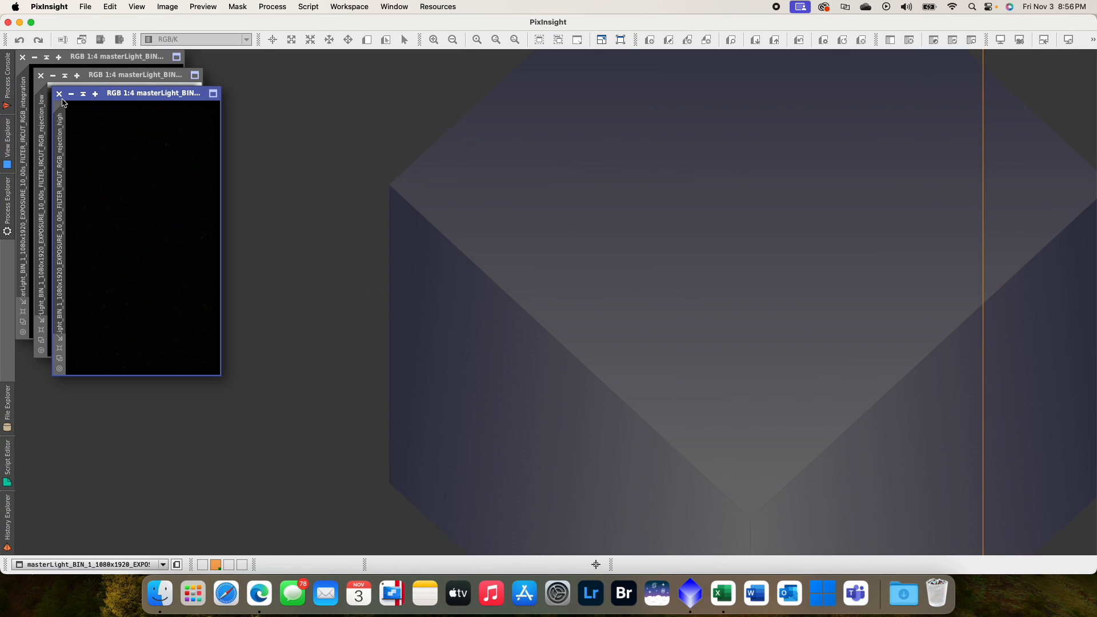
{"action": "left_click", "coordinate": [59, 94]}
{"action": "left_click", "coordinate": [40, 76]}
{"action": "left_click_drag", "start_coordinate": [117, 57], "coordinate": [424, 98]}
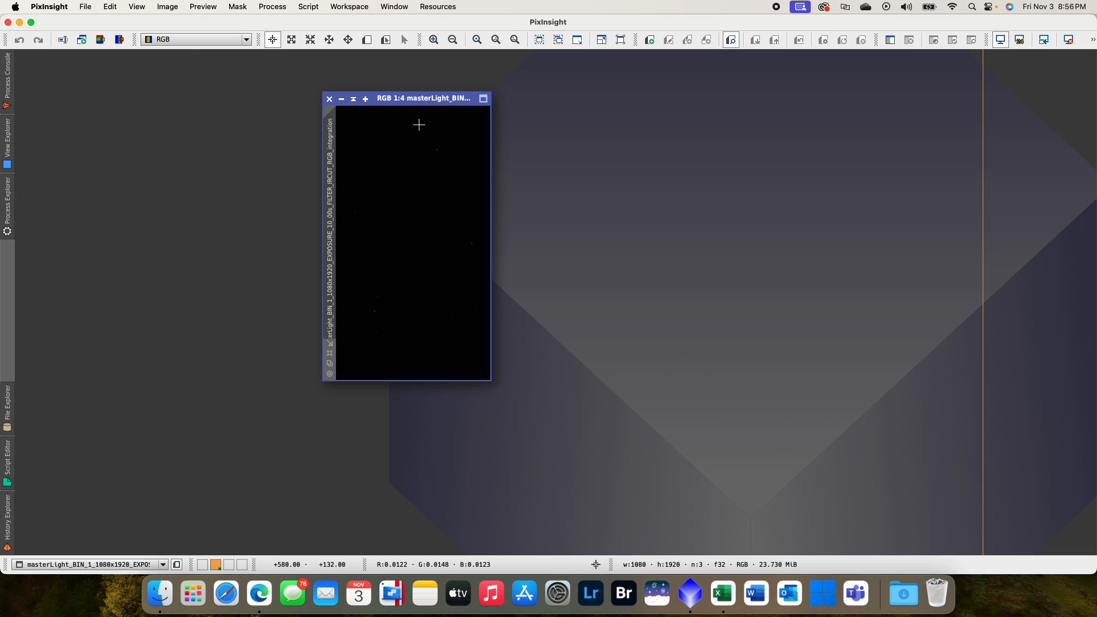
- Zoom the integration image to fit and set its identifier to Master_RBG
{"action": "right_click", "coordinate": [430, 168]}
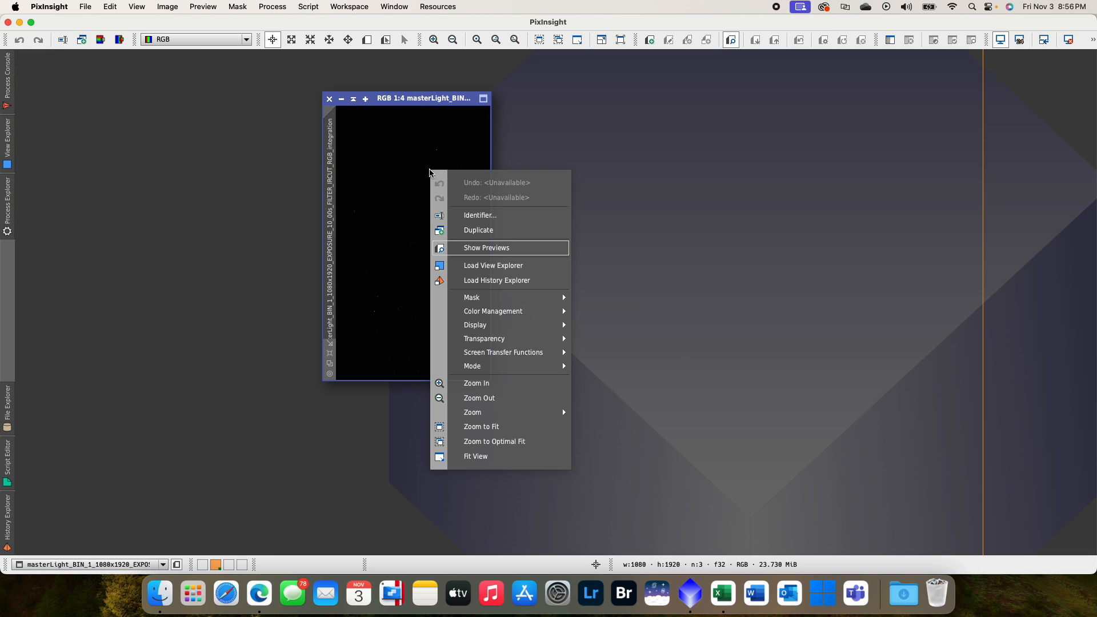
{"action": "left_click", "coordinate": [514, 426]}
{"action": "double_click", "coordinate": [331, 229]}
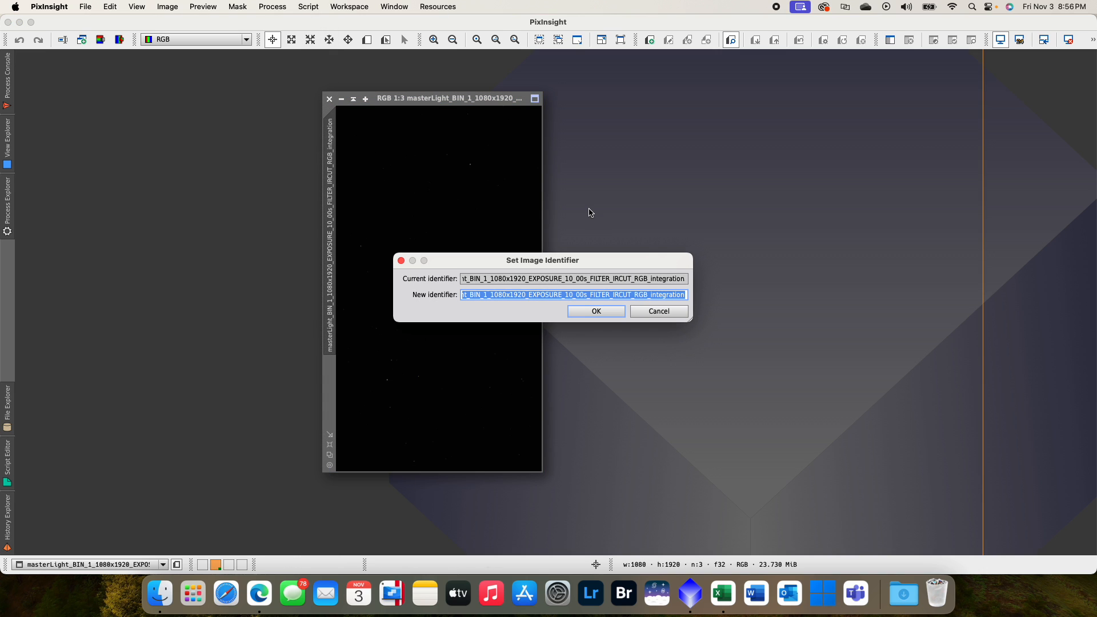
{"action": "type", "text": "Master_RBG"}
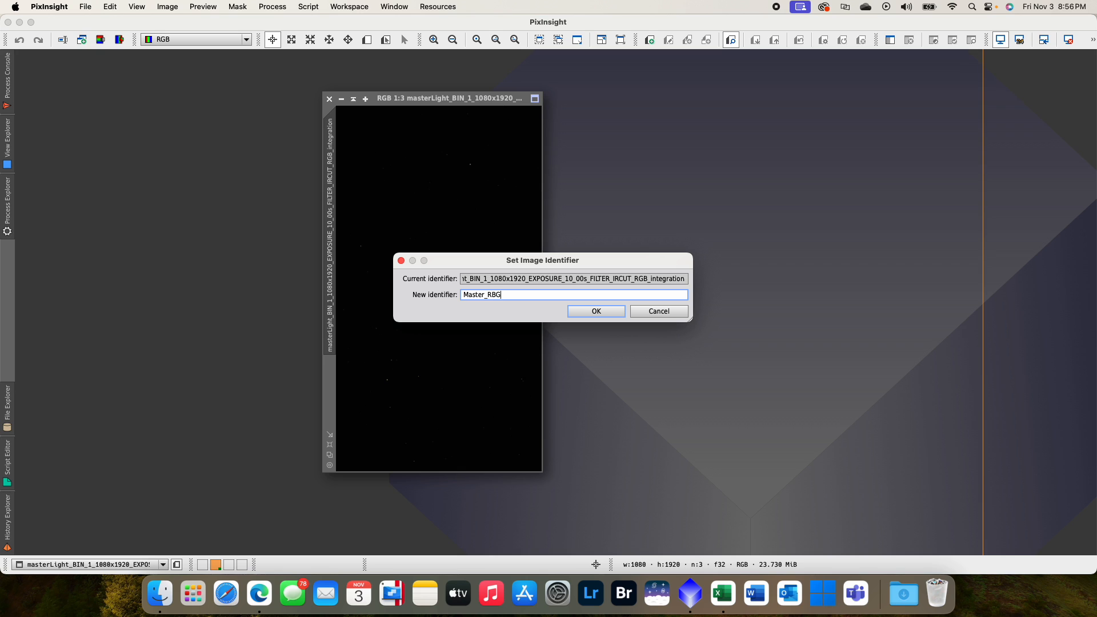
{"action": "key", "text": "Return"}
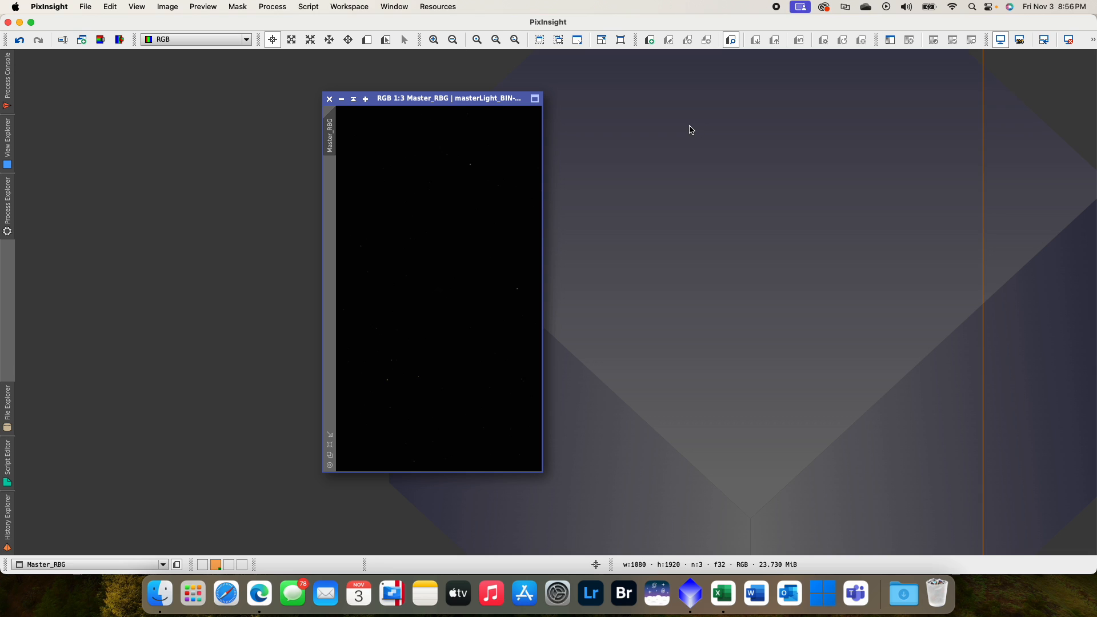
- Load the process icons from Workspace.xpsm in the Astrophotography folder into the workspace
{"action": "right_click", "coordinate": [761, 132]}
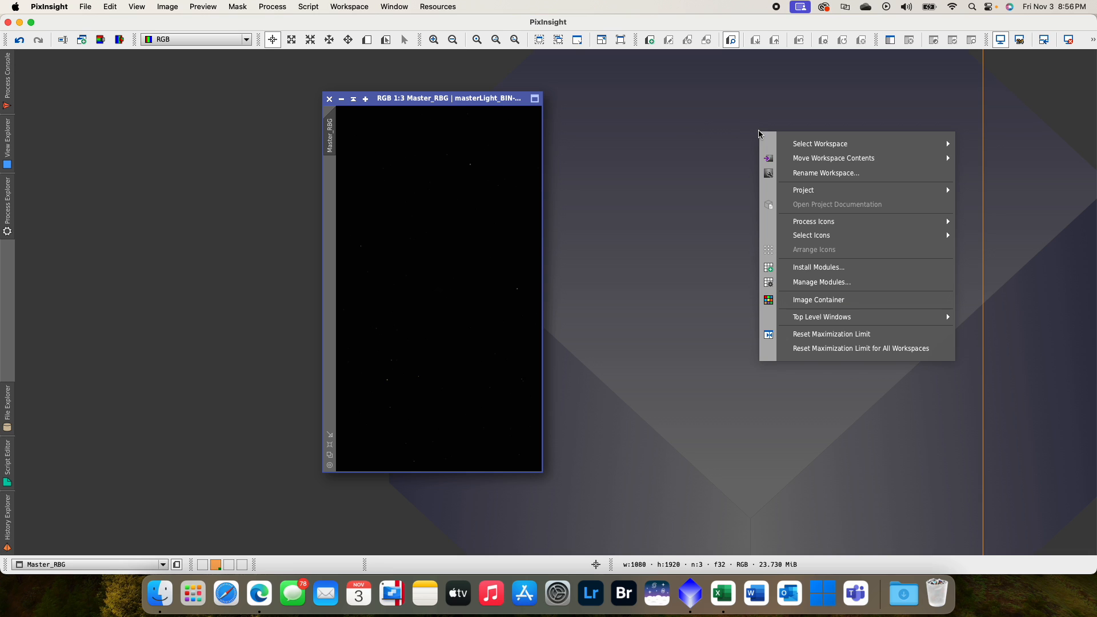
{"action": "mouse_move", "coordinate": [875, 220]}
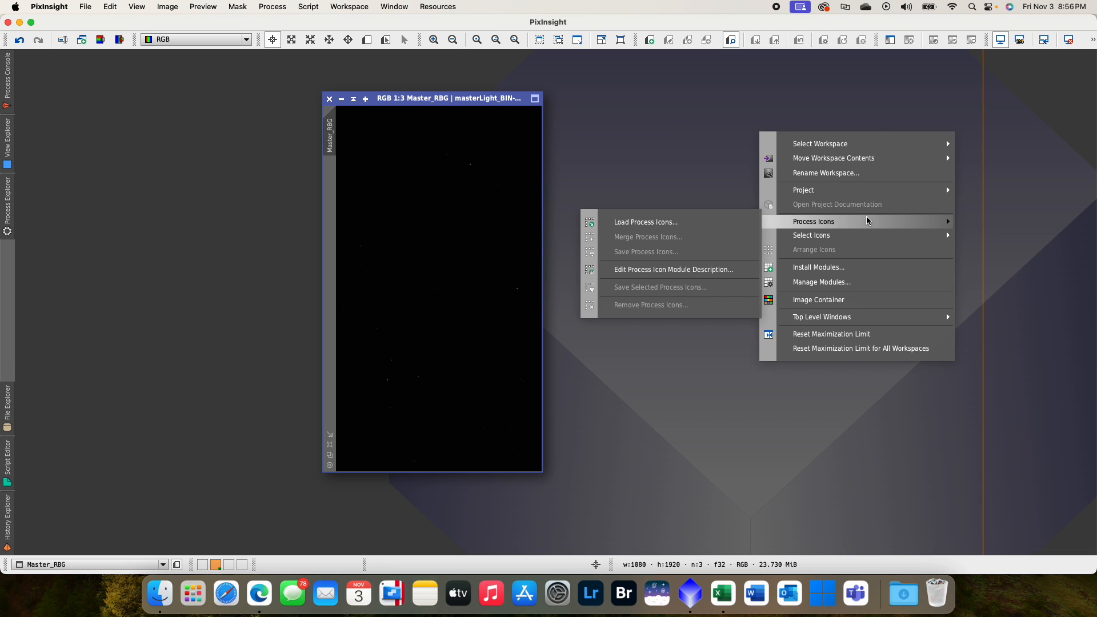
{"action": "left_click", "coordinate": [699, 221]}
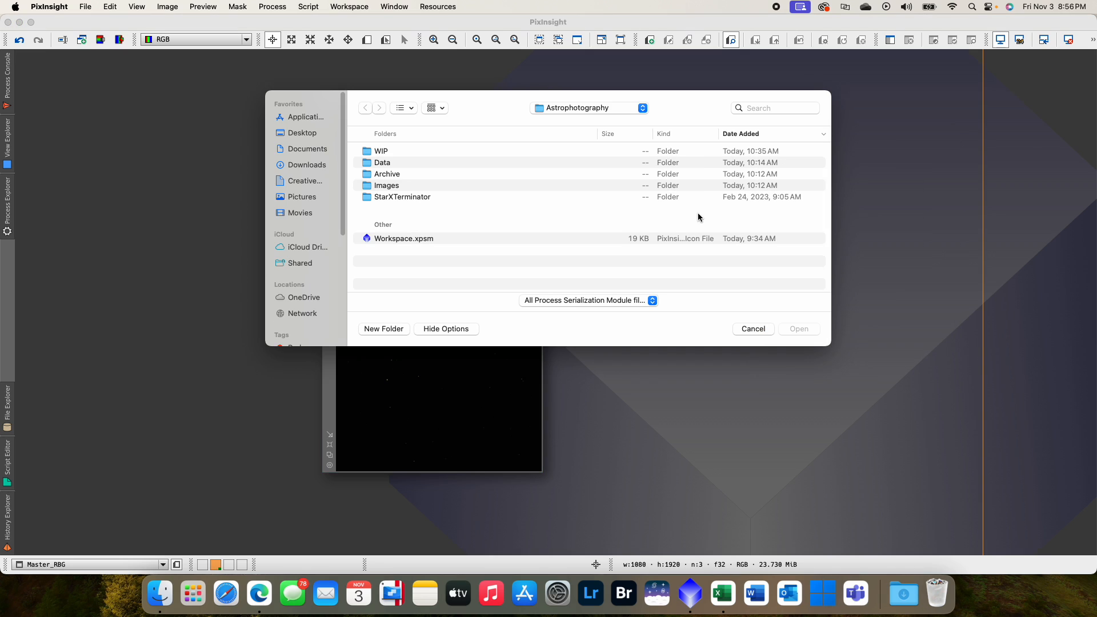
{"action": "left_click", "coordinate": [388, 237]}
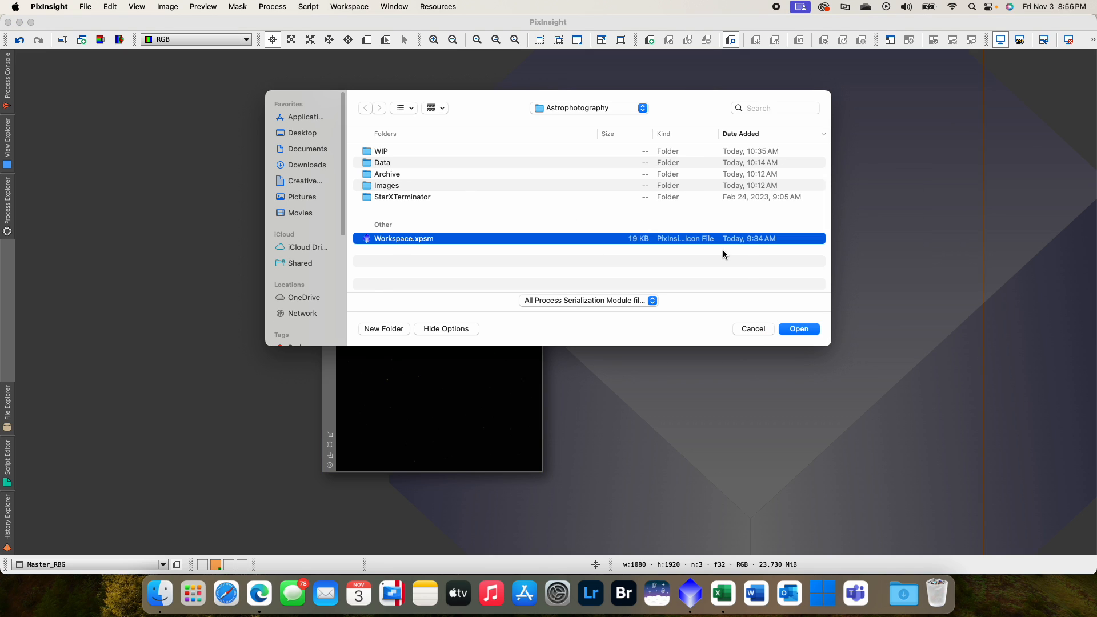
{"action": "left_click", "coordinate": [806, 329]}
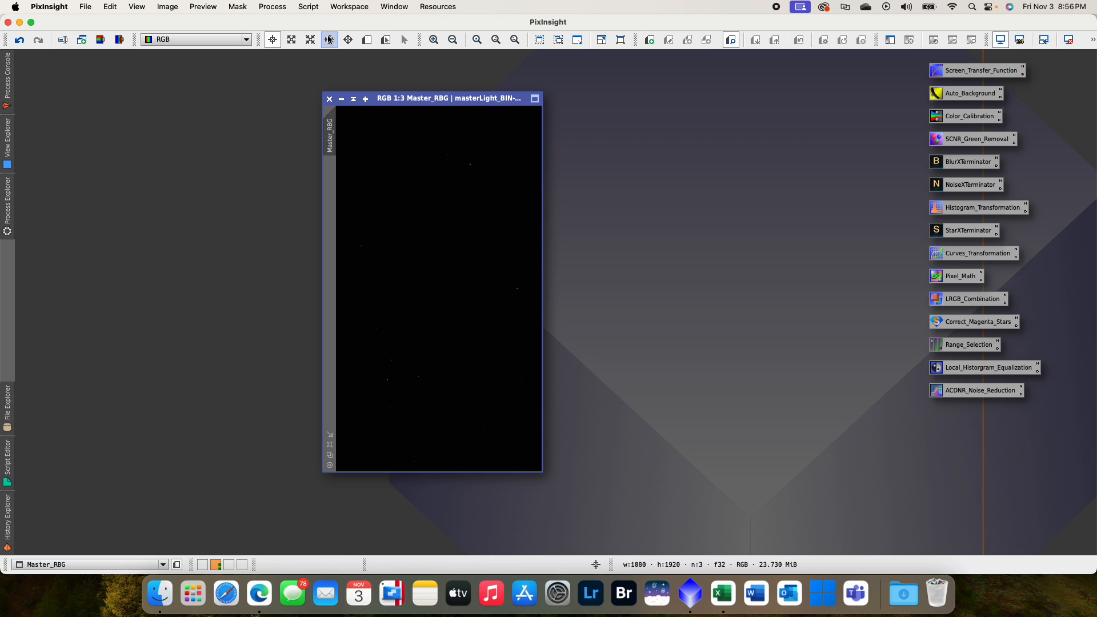
- Look through the full list of available processes
{"action": "left_click", "coordinate": [285, 8]}
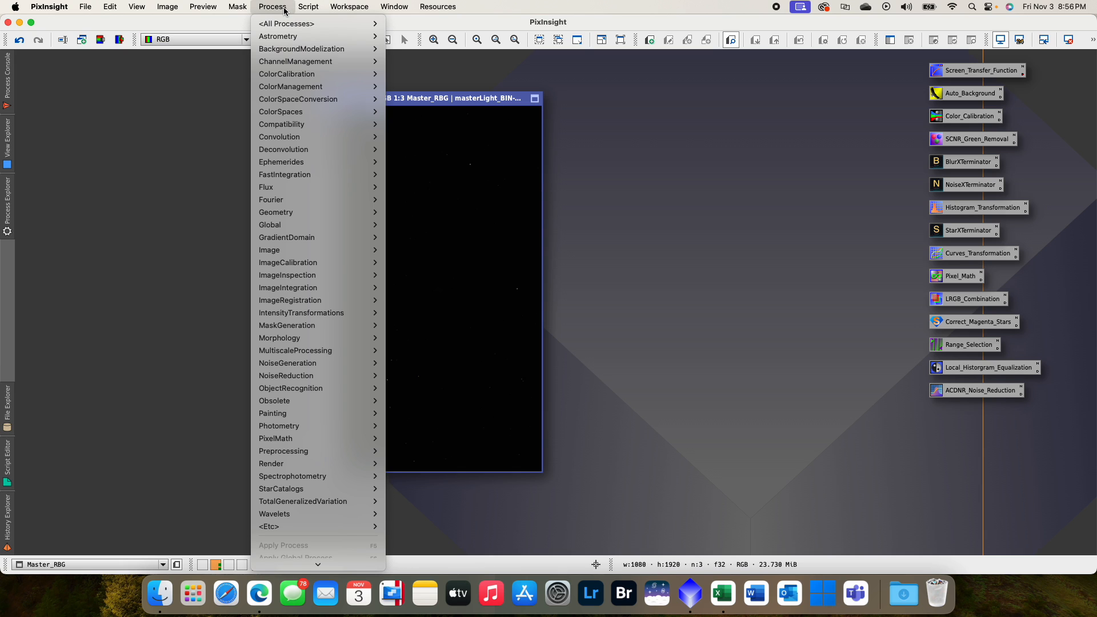
{"action": "mouse_move", "coordinate": [288, 24]}
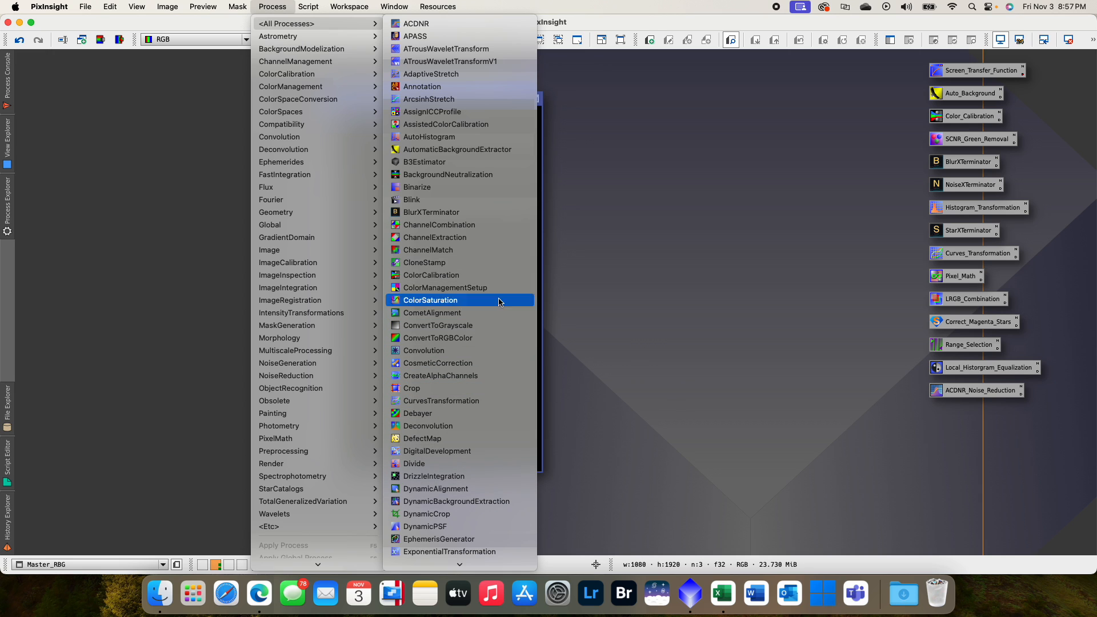
{"action": "left_click", "coordinate": [705, 304]}
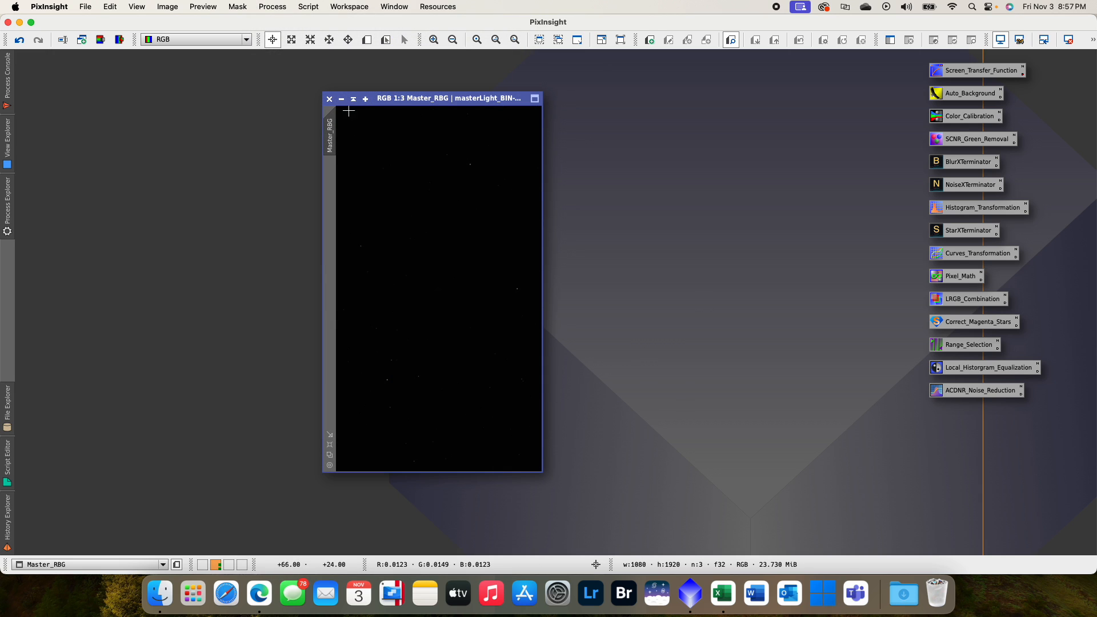
- Centre the Master_RBG image window in the workspace and apply an auto stretch to it with ScreenTransferFunction
{"action": "left_click_drag", "start_coordinate": [432, 97], "coordinate": [533, 93]}
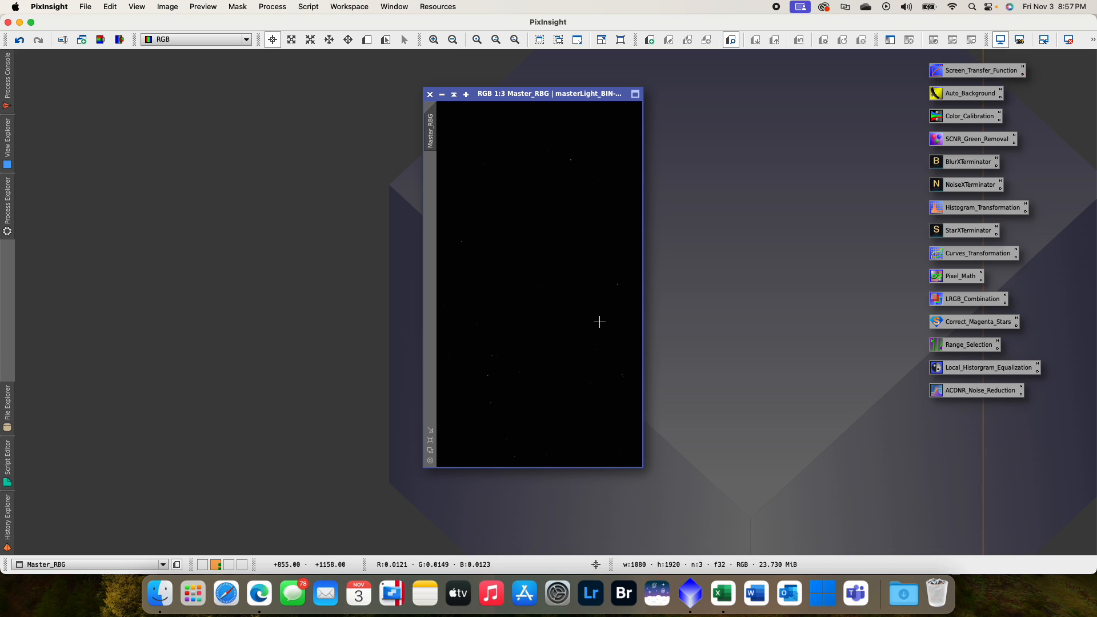
{"action": "double_click", "coordinate": [963, 74]}
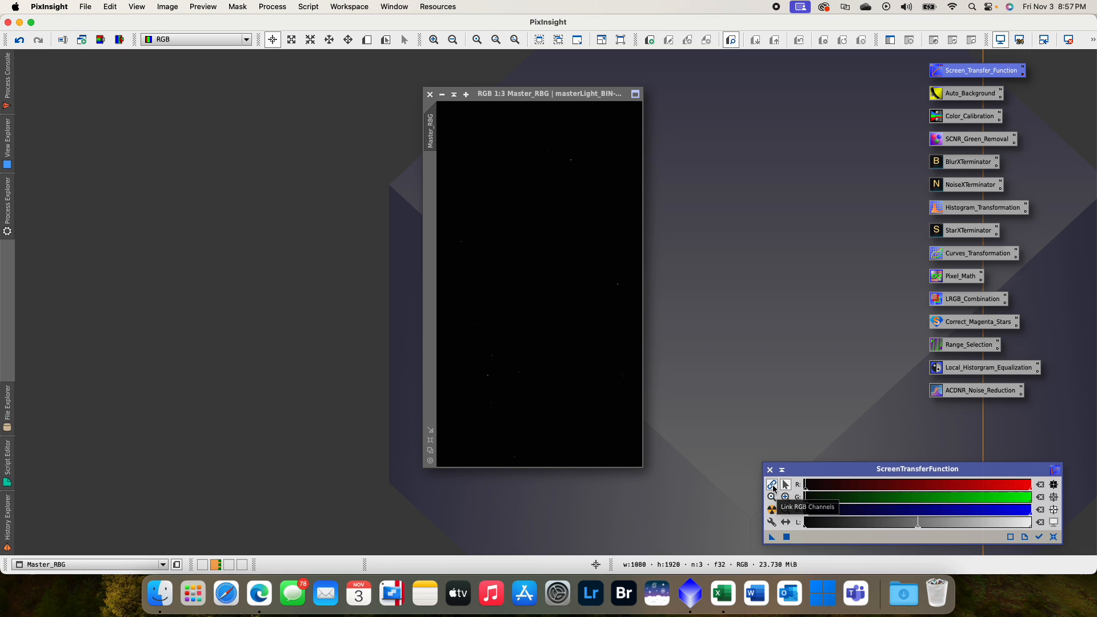
{"action": "left_click", "coordinate": [773, 513]}
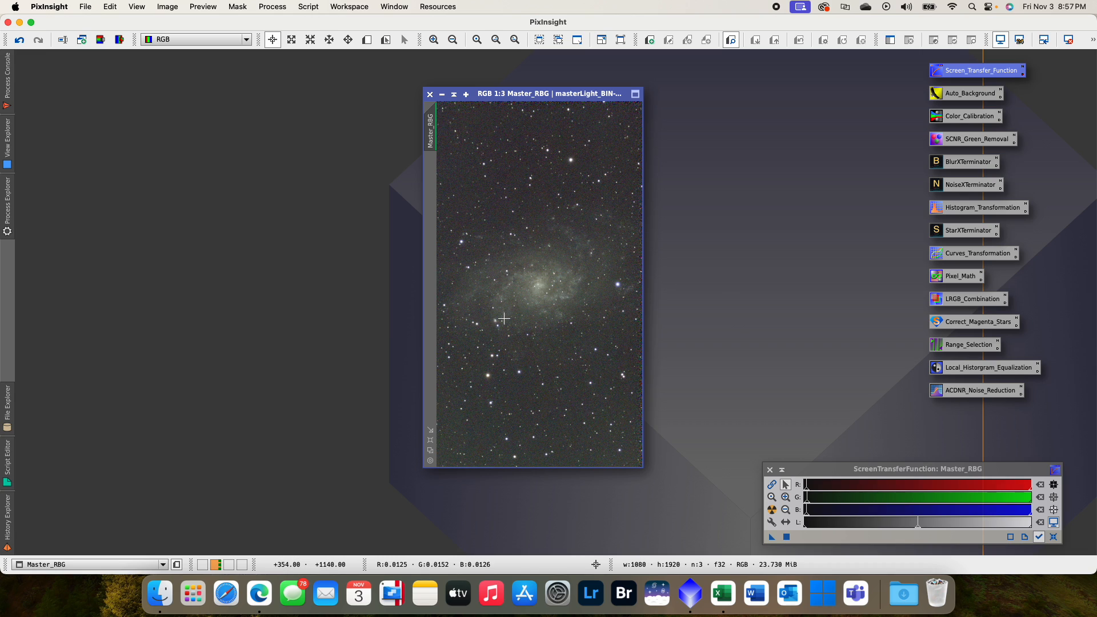
- Open the Auto_Background process and set the AutomaticBackgroundExtractor function degree to 1
{"action": "left_click", "coordinate": [959, 100]}
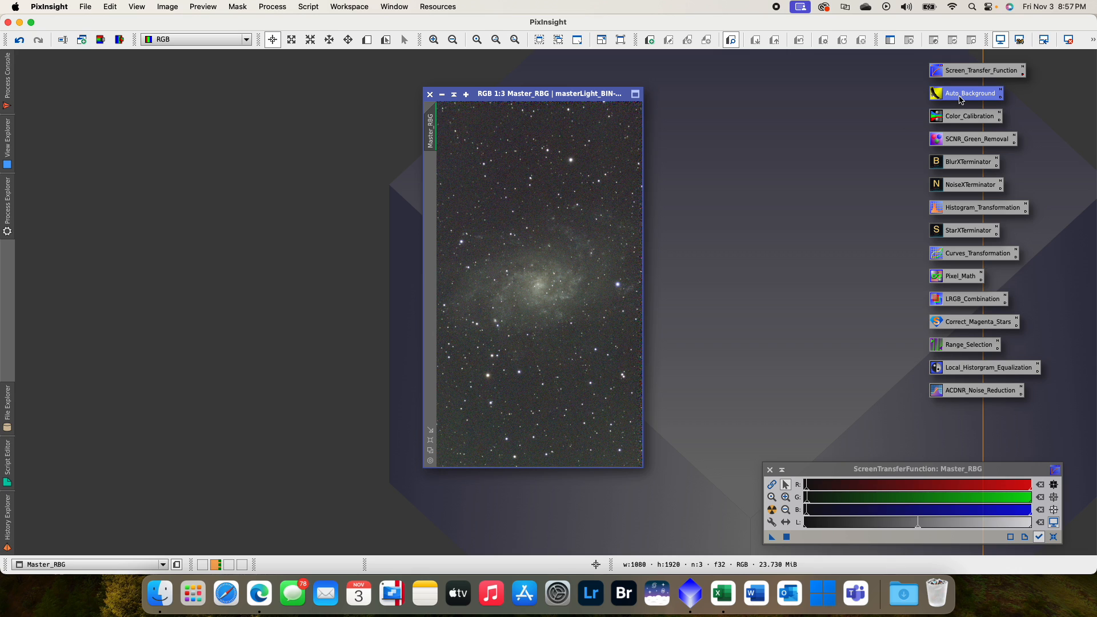
{"action": "double_click", "coordinate": [960, 100]}
{"action": "left_click_drag", "start_coordinate": [750, 82], "coordinate": [791, 80]}
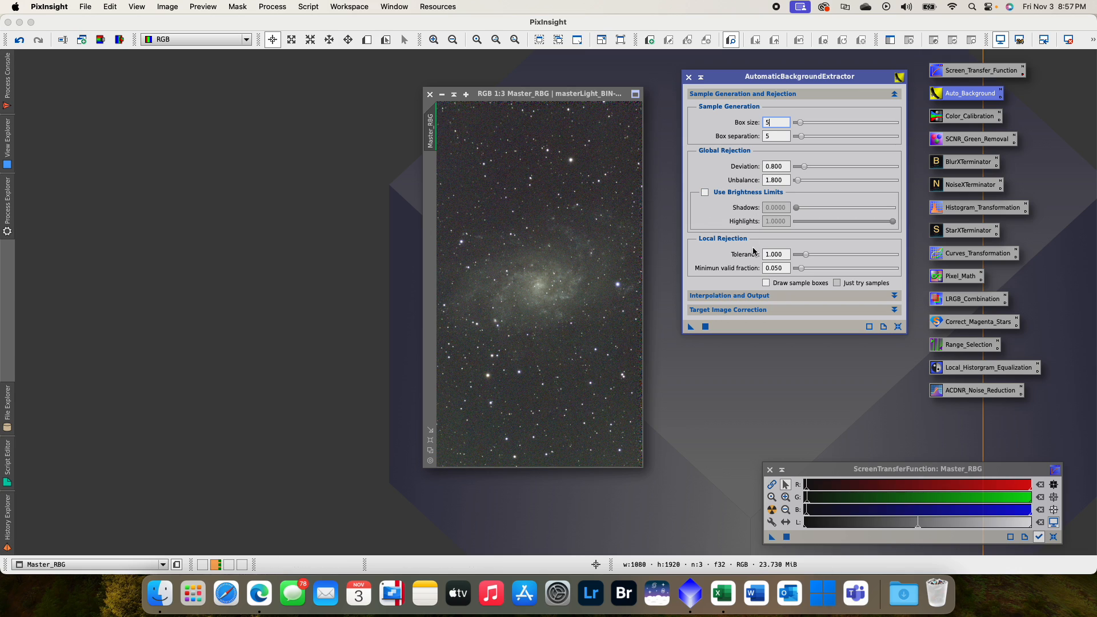
{"action": "left_click", "coordinate": [743, 296]}
{"action": "left_click", "coordinate": [786, 314]}
{"action": "left_click", "coordinate": [788, 315]}
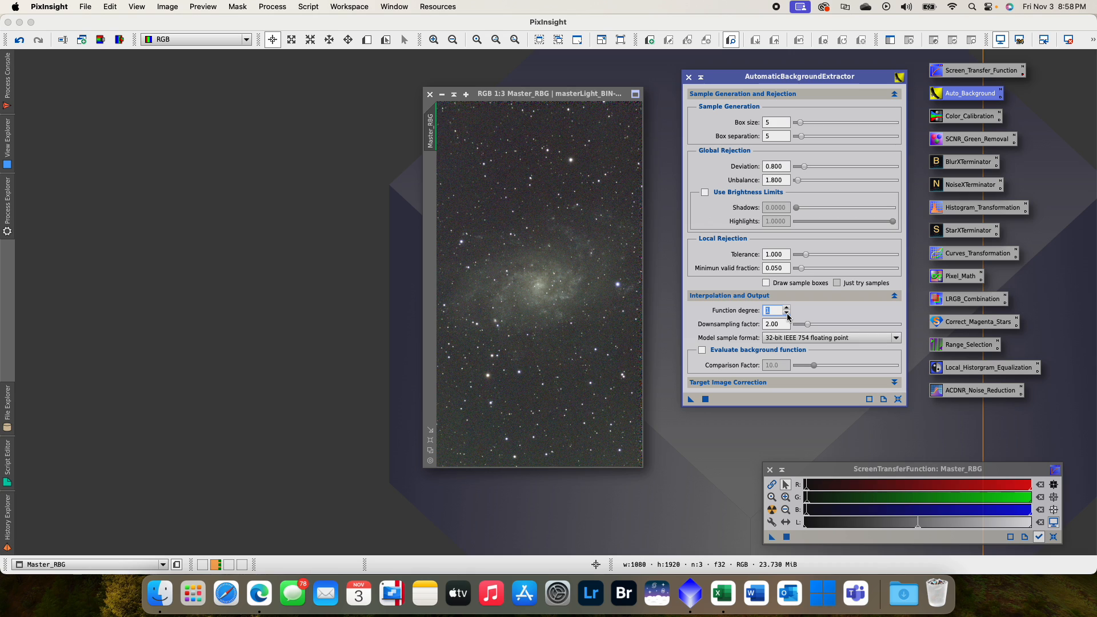
- Run AutomaticBackgroundExtractor on Master_RBG with Subtraction correction and the target image replaced, and reapply the auto stretch to the display
{"action": "left_click", "coordinate": [768, 382]}
{"action": "left_click_drag", "start_coordinate": [781, 77], "coordinate": [779, 57]}
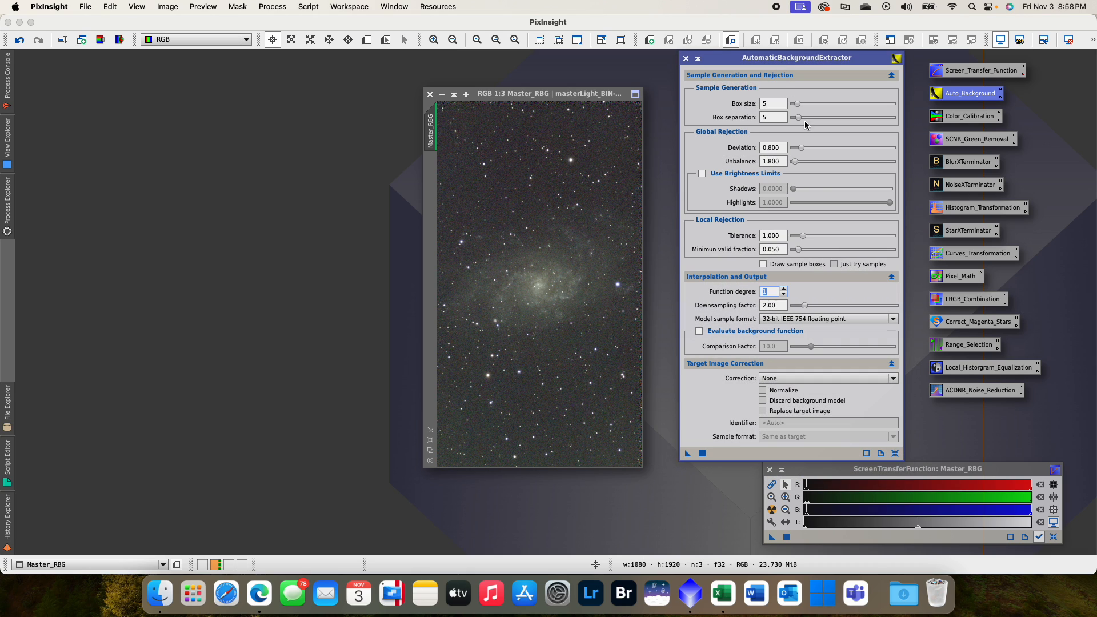
{"action": "left_click", "coordinate": [807, 380]}
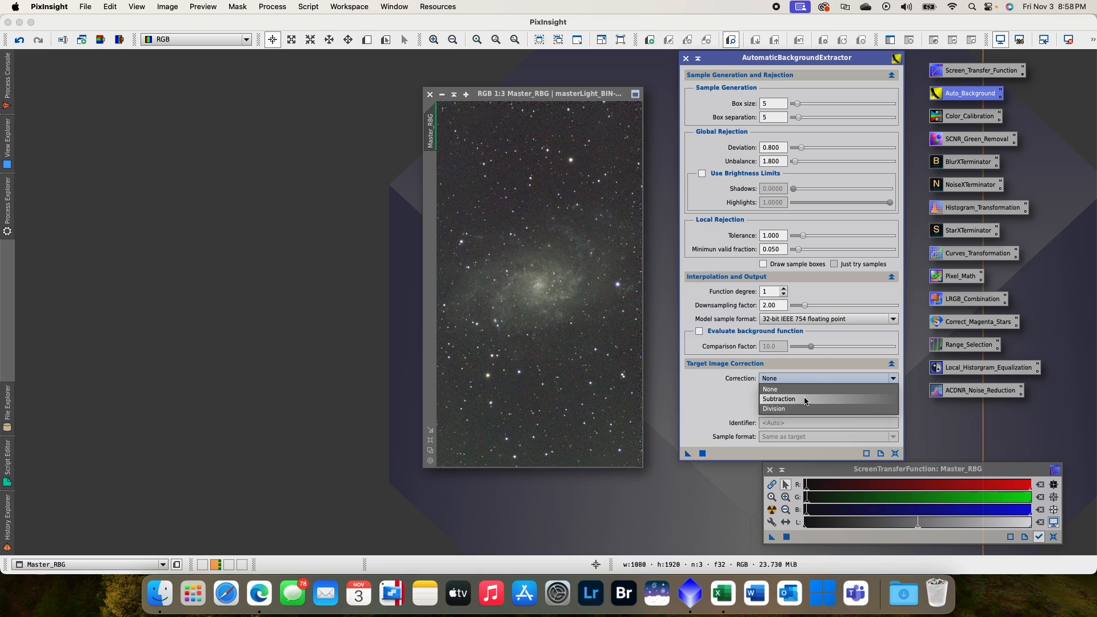
{"action": "left_click", "coordinate": [805, 399]}
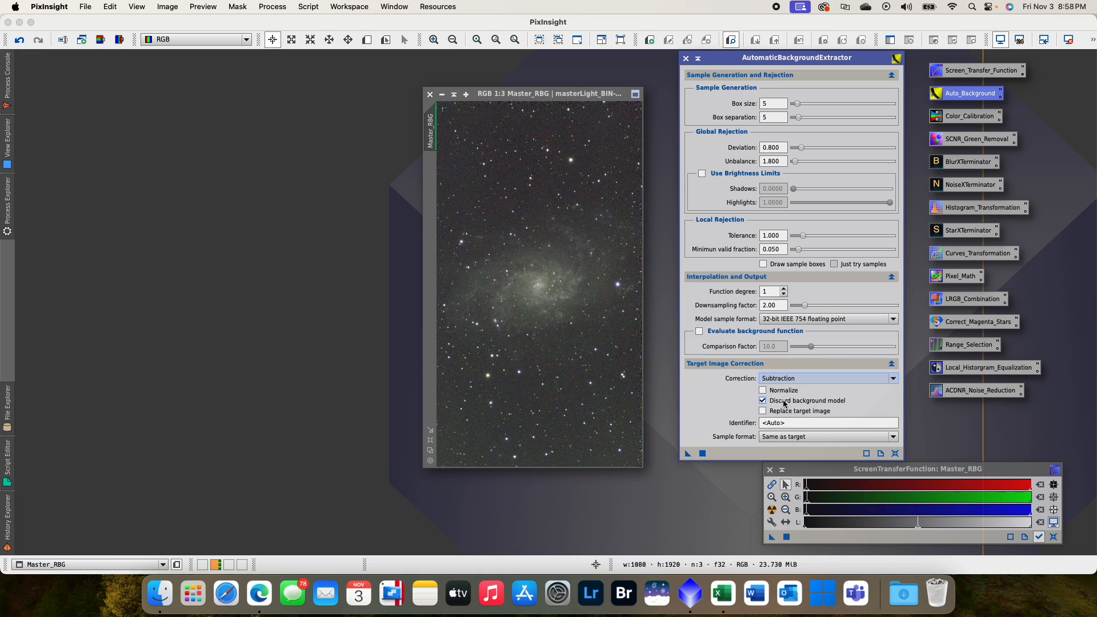
{"action": "left_click", "coordinate": [780, 412]}
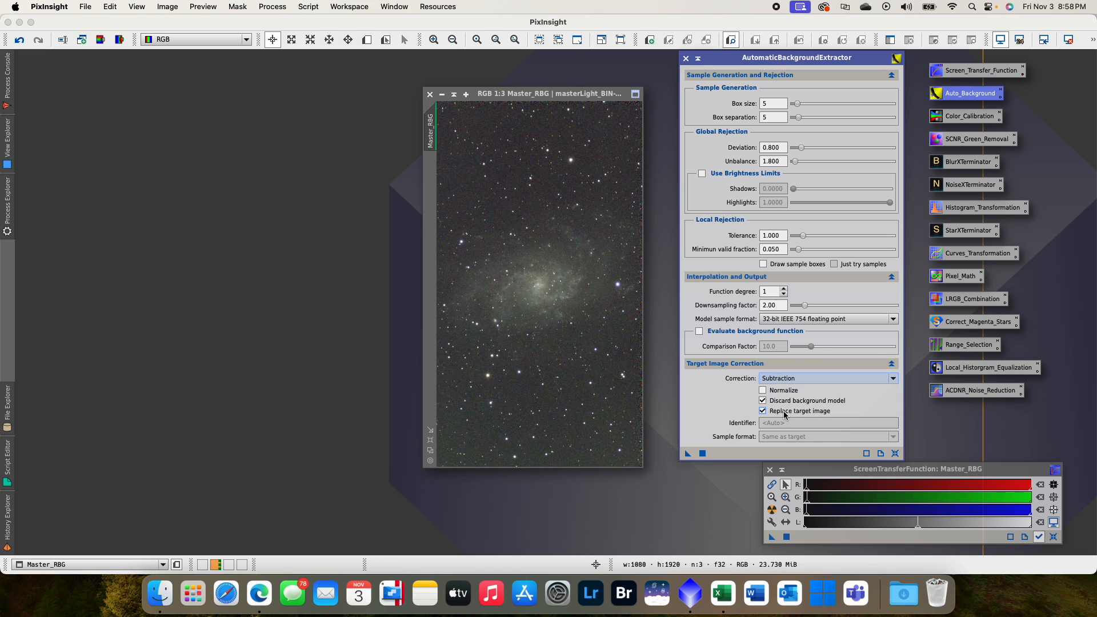
{"action": "left_click_drag", "start_coordinate": [688, 454], "coordinate": [576, 338]}
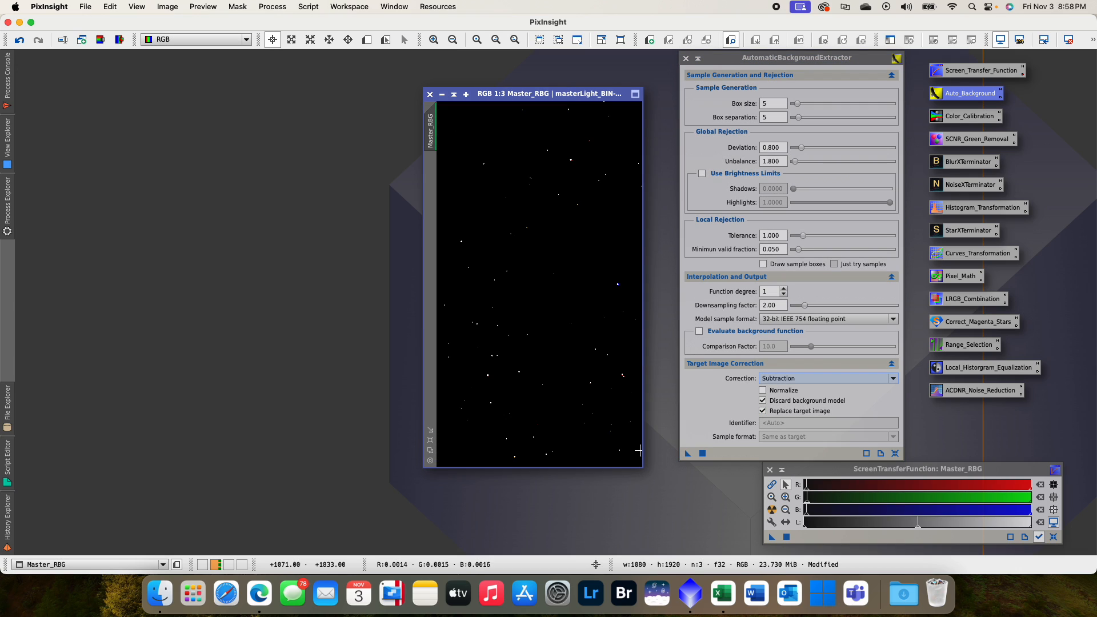
{"action": "left_click", "coordinate": [684, 58]}
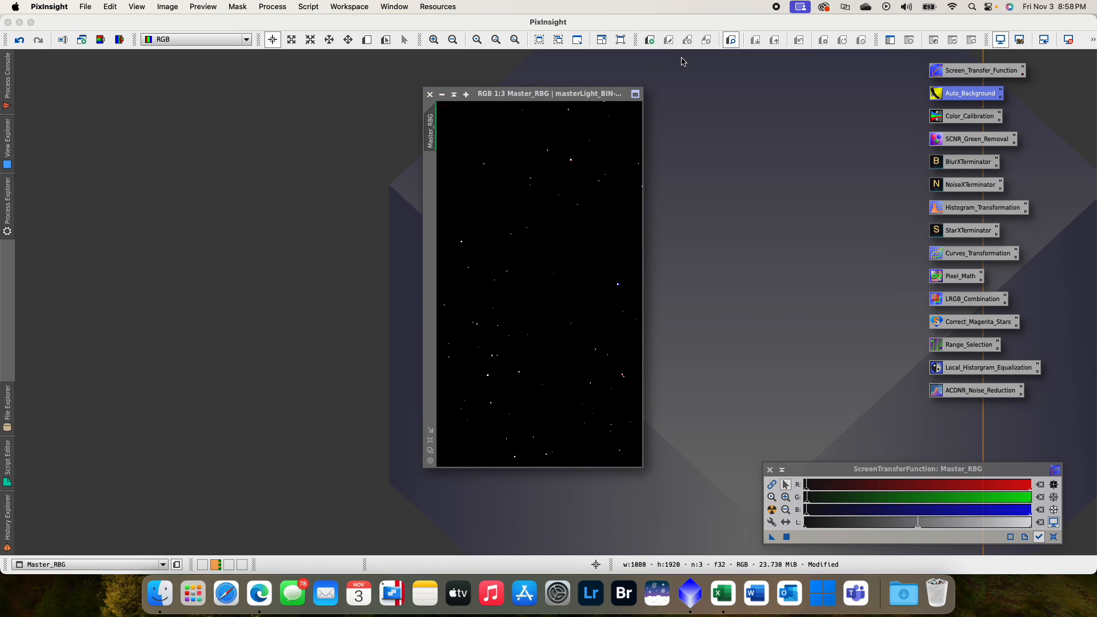
{"action": "left_click", "coordinate": [772, 510]}
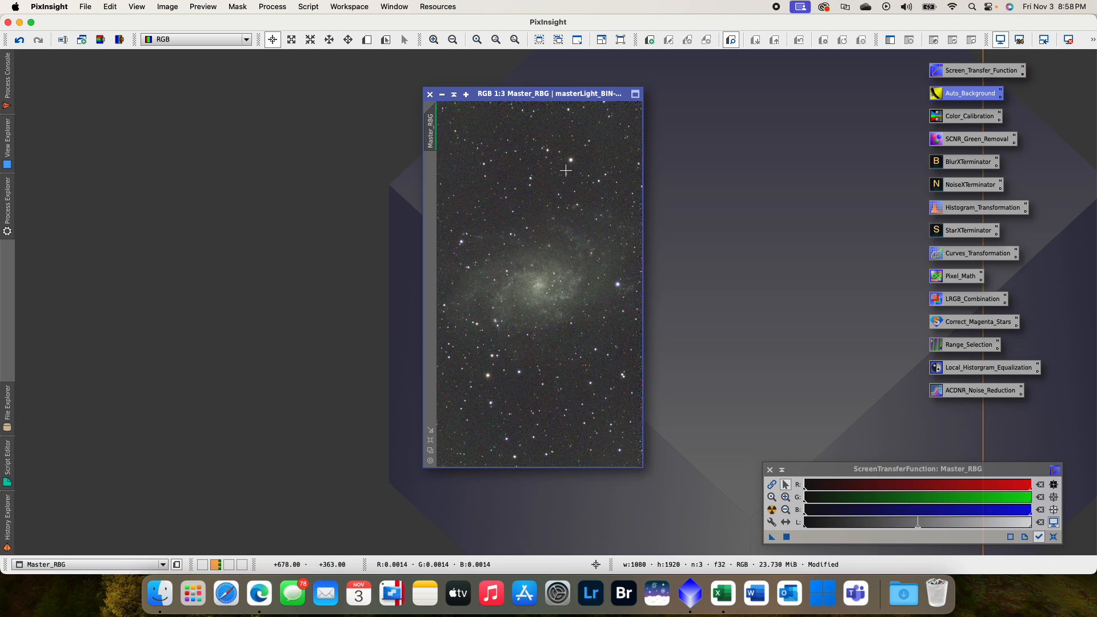
- Apply ColorCalibration to Master_RBG with its existing settings and close the process
{"action": "double_click", "coordinate": [965, 118]}
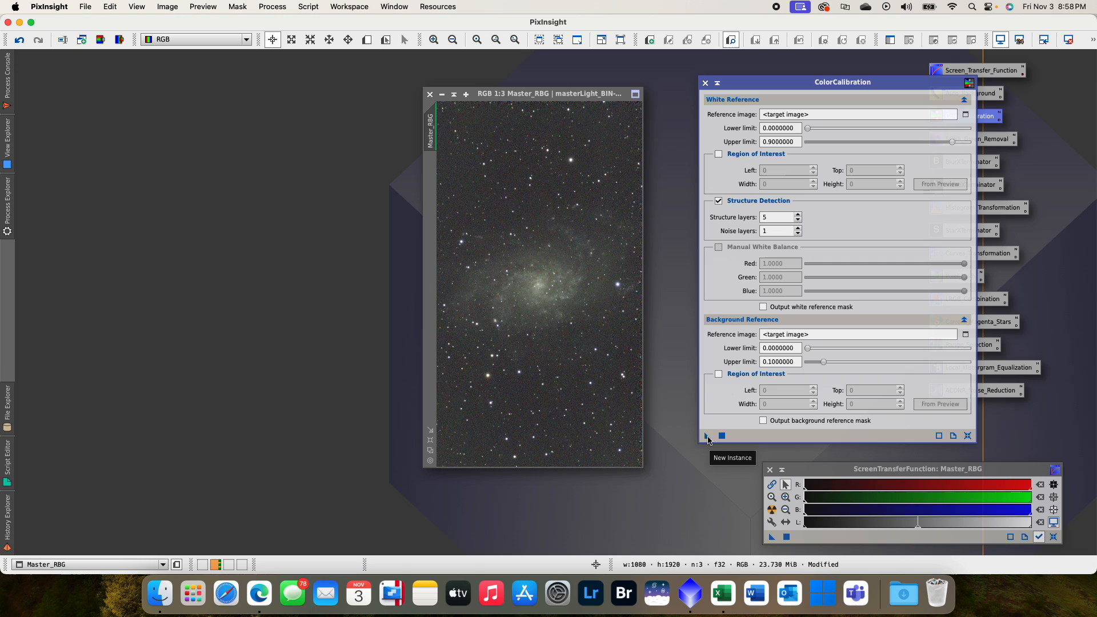
{"action": "left_click_drag", "start_coordinate": [707, 437], "coordinate": [553, 389]}
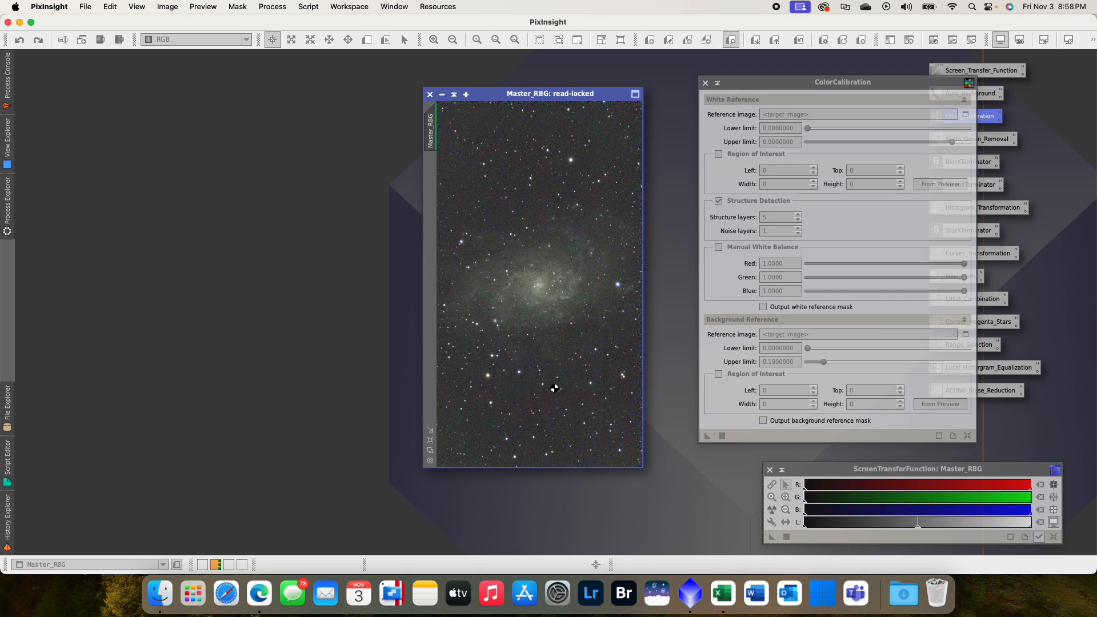
{"action": "left_click", "coordinate": [705, 82]}
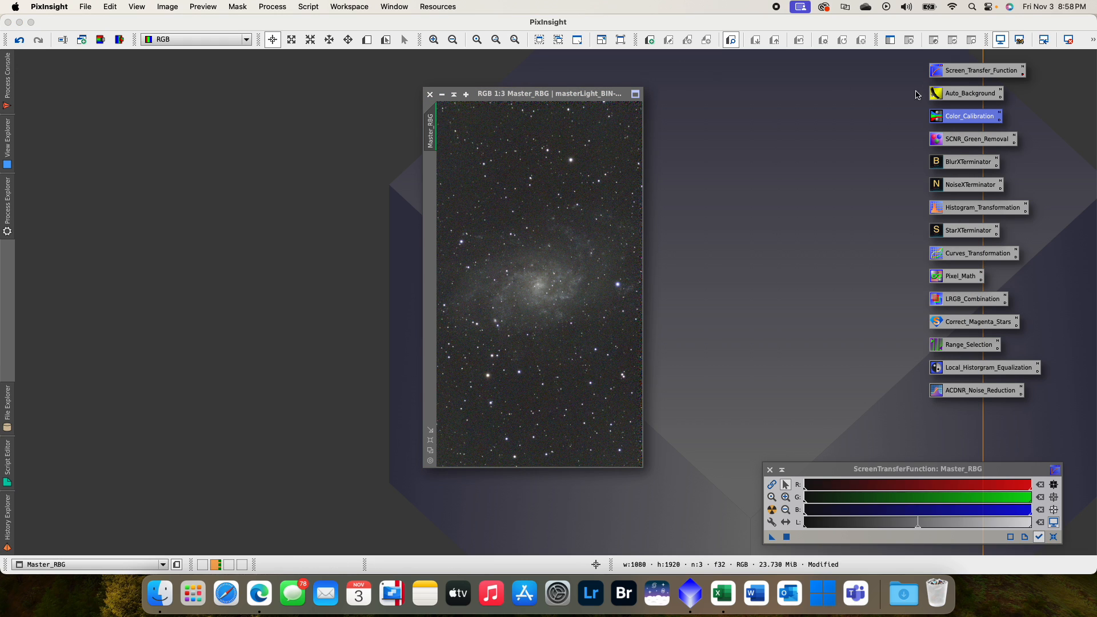
- Remove the green cast from Master_RBG with SCNR at its existing settings and close the process
{"action": "double_click", "coordinate": [970, 144]}
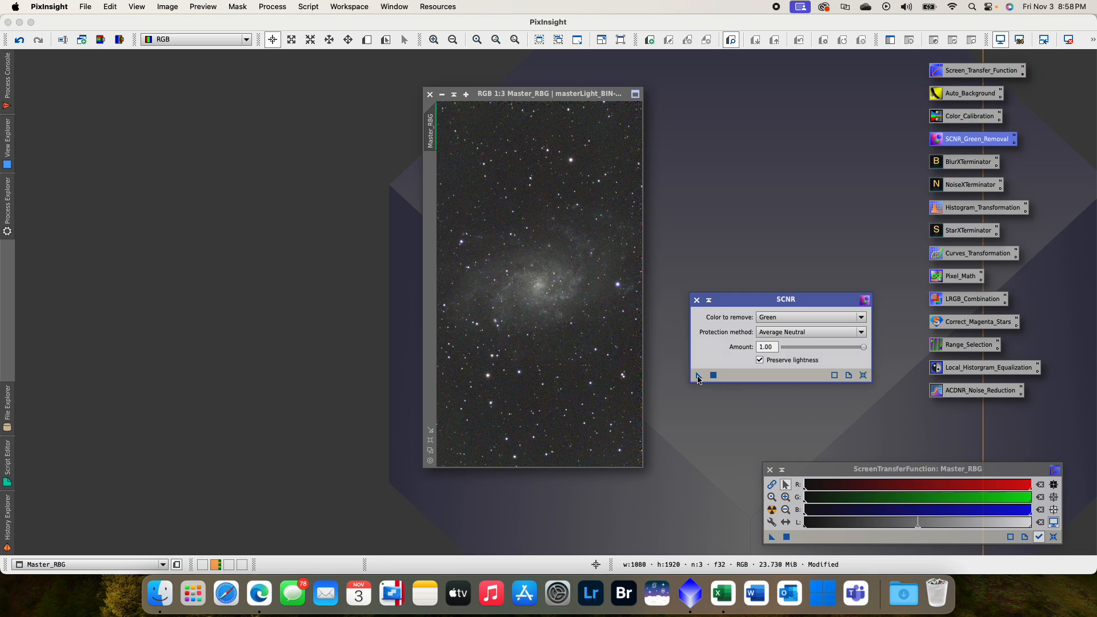
{"action": "left_click", "coordinate": [575, 359]}
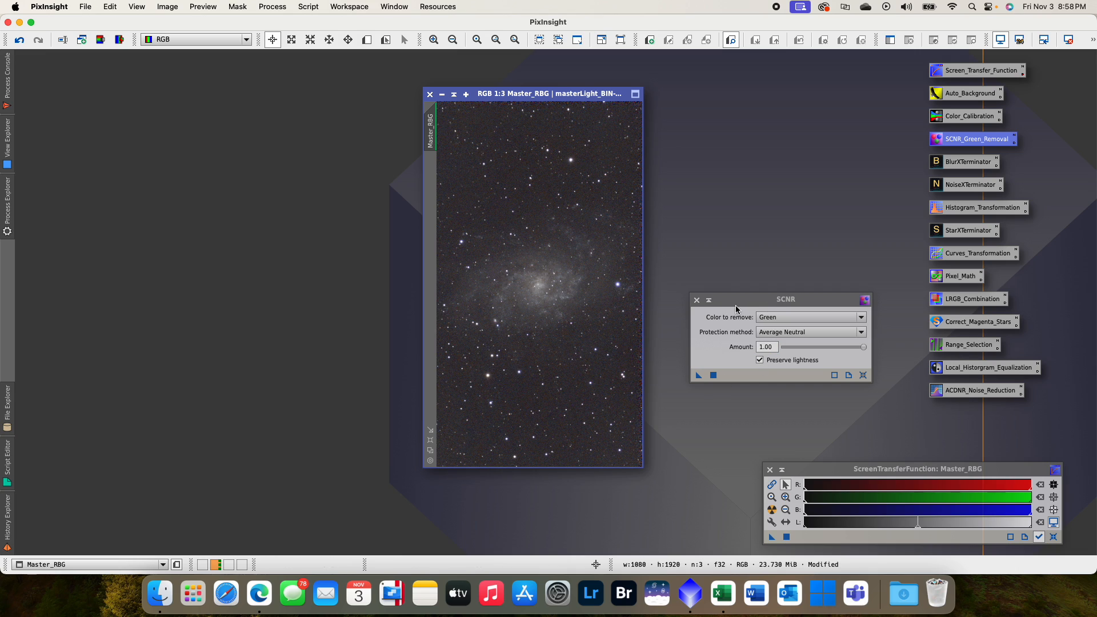
{"action": "left_click", "coordinate": [697, 301]}
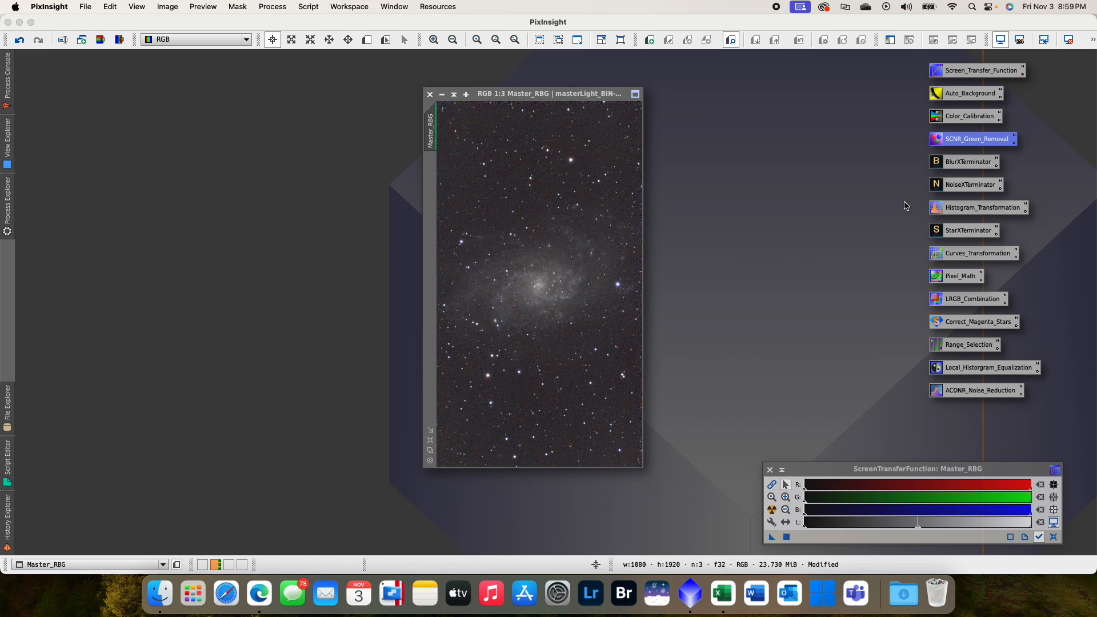
- Sharpen Master_RBG with BlurXTerminator at its existing settings and close the process
{"action": "double_click", "coordinate": [961, 166]}
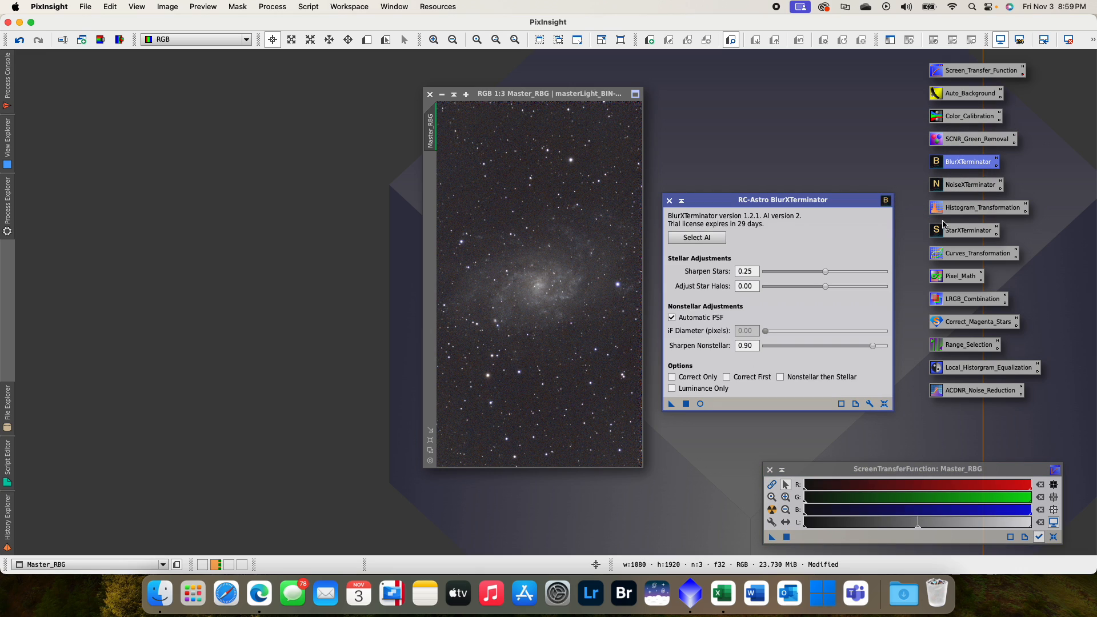
{"action": "left_click_drag", "start_coordinate": [817, 202], "coordinate": [822, 196]}
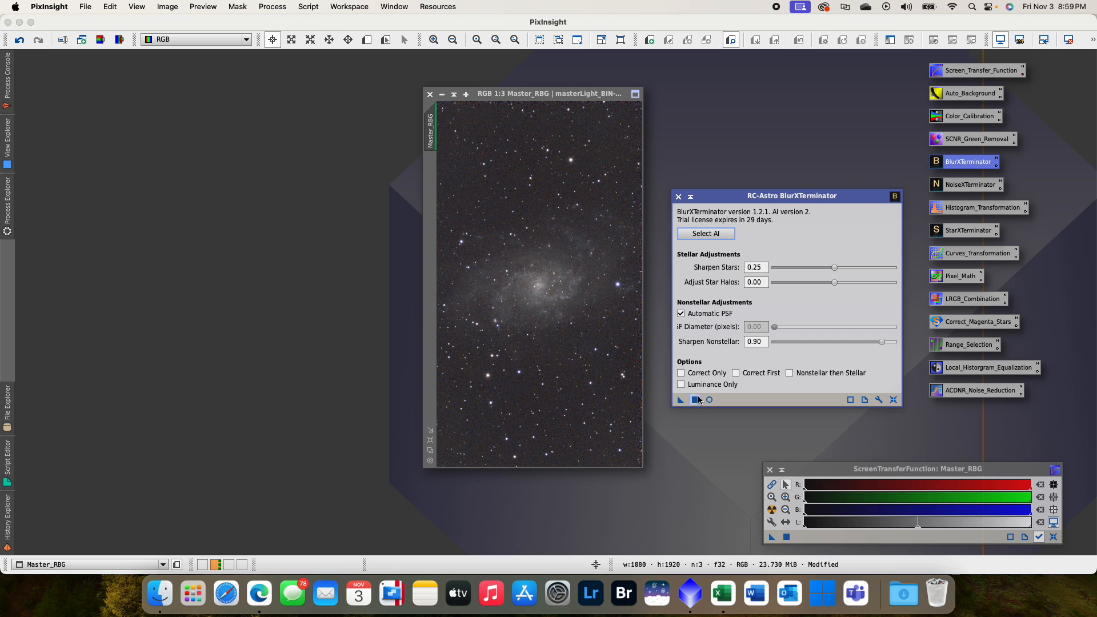
{"action": "left_click_drag", "start_coordinate": [680, 400], "coordinate": [573, 344]}
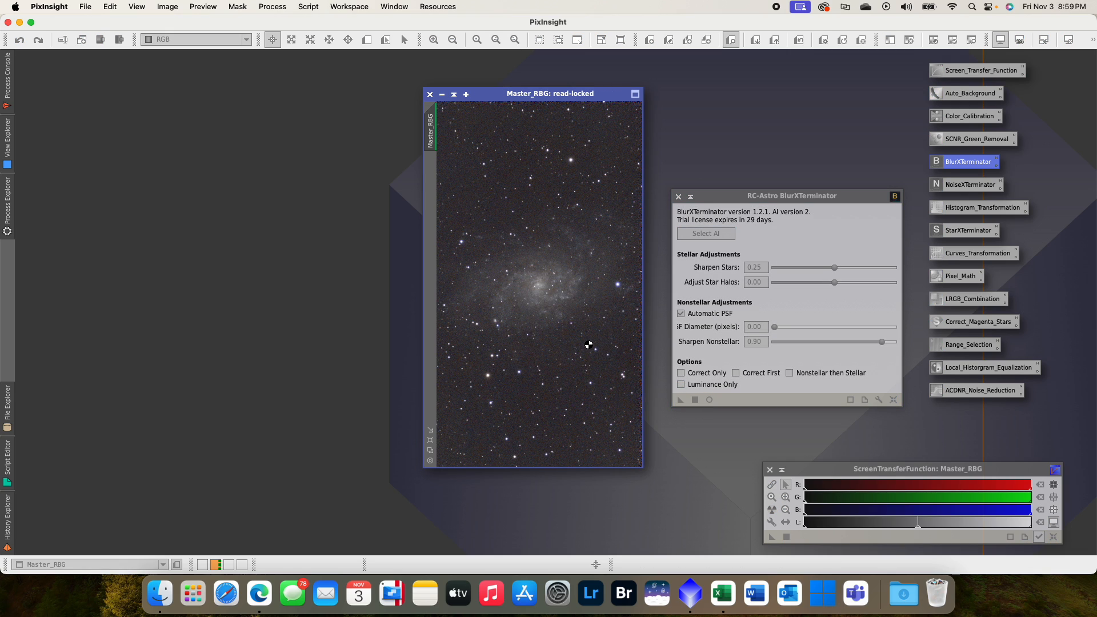
{"action": "left_click", "coordinate": [679, 197]}
- Reduce the noise in Master_RBG with NoiseXTerminator at a Denoise value of 0.65 and close the process
{"action": "double_click", "coordinate": [961, 186]}
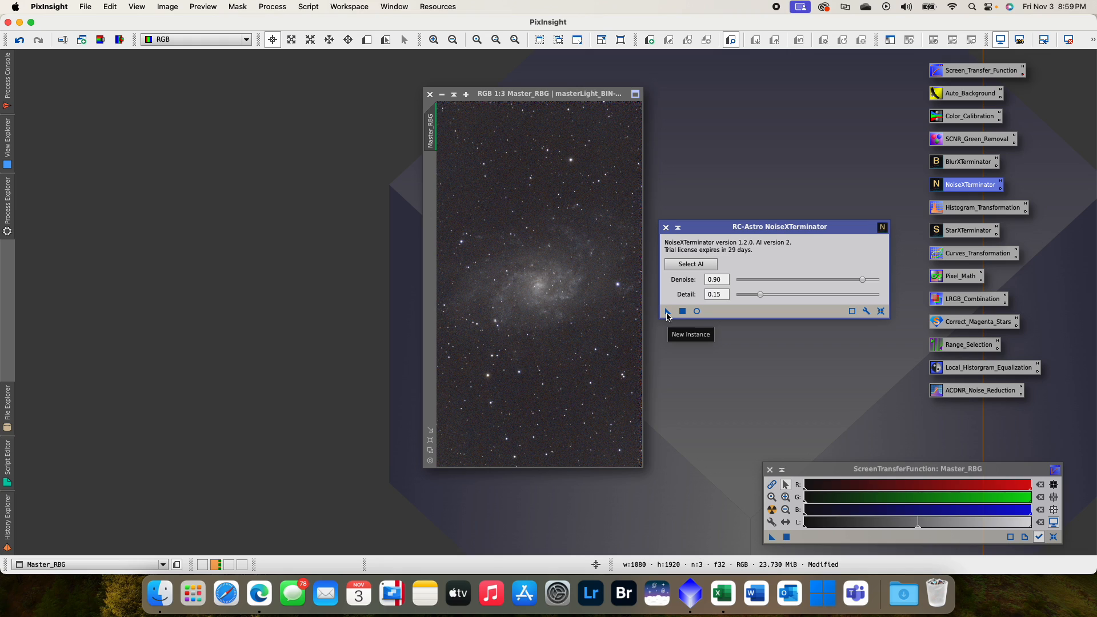
{"action": "left_click_drag", "start_coordinate": [667, 312], "coordinate": [666, 313]}
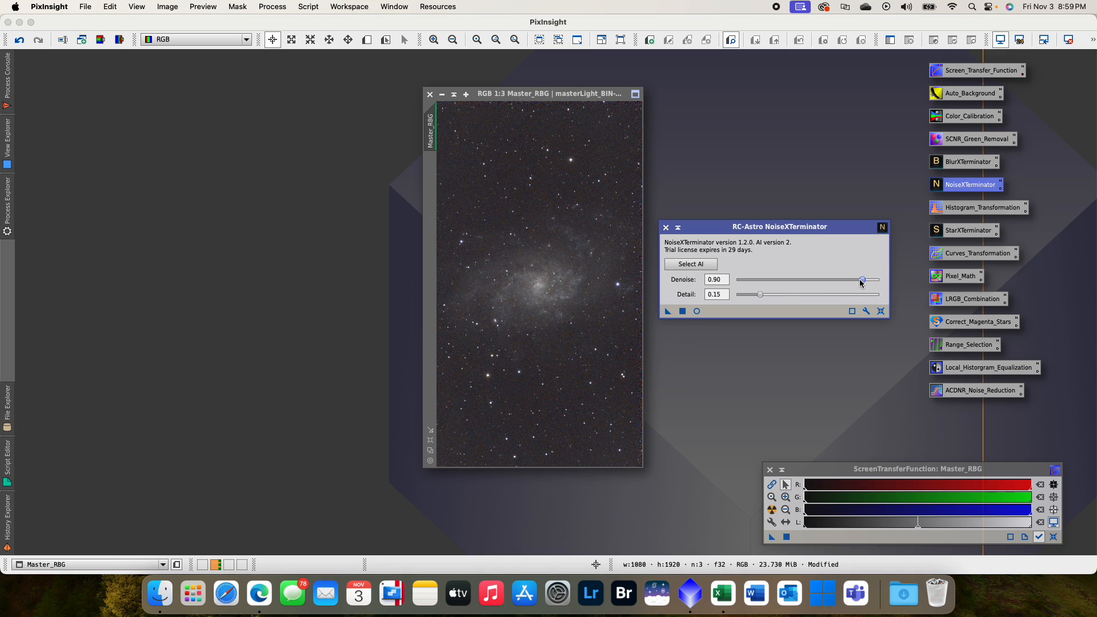
{"action": "left_click_drag", "start_coordinate": [862, 284], "coordinate": [829, 284]}
{"action": "left_click_drag", "start_coordinate": [667, 310], "coordinate": [595, 332]}
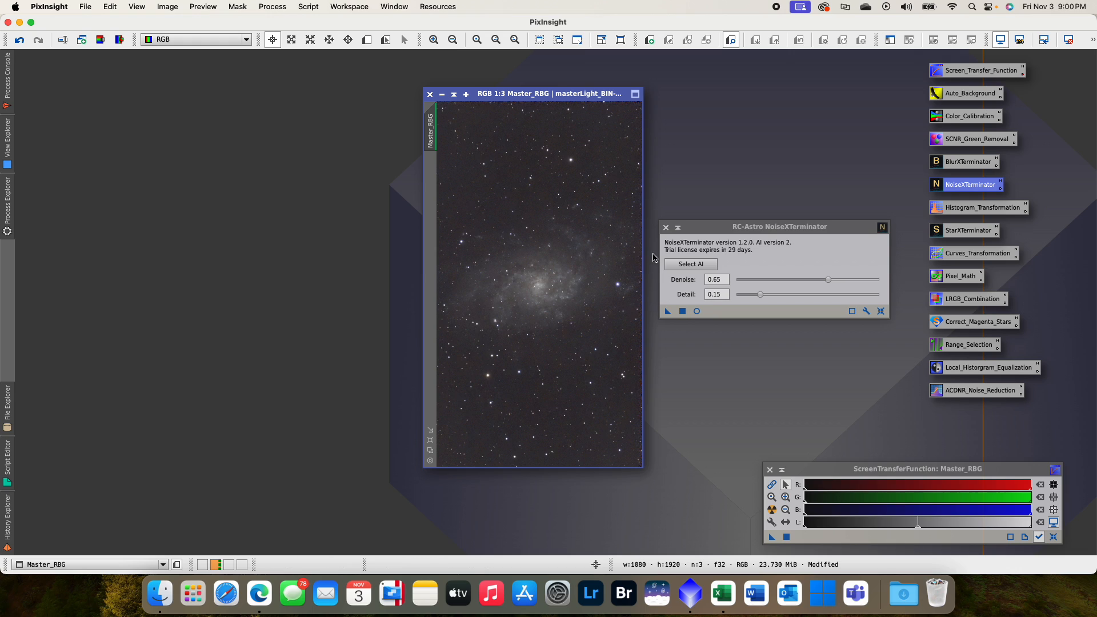
{"action": "left_click", "coordinate": [666, 228]}
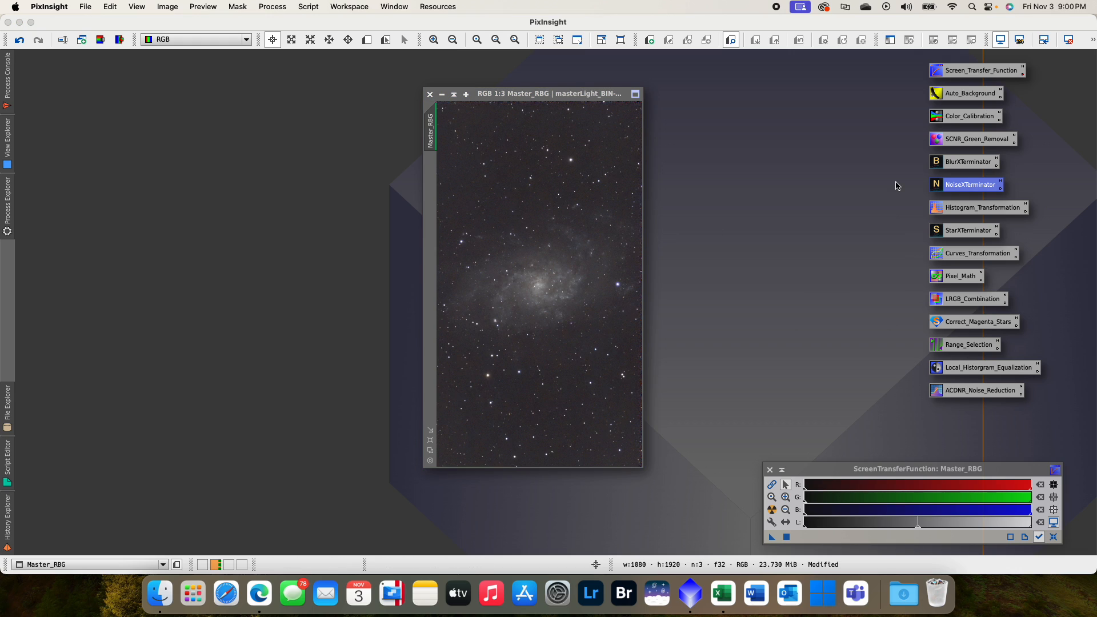
- Transfer the screen stretch to HistogramTransformation and apply it permanently to Master_RBG
{"action": "double_click", "coordinate": [978, 210]}
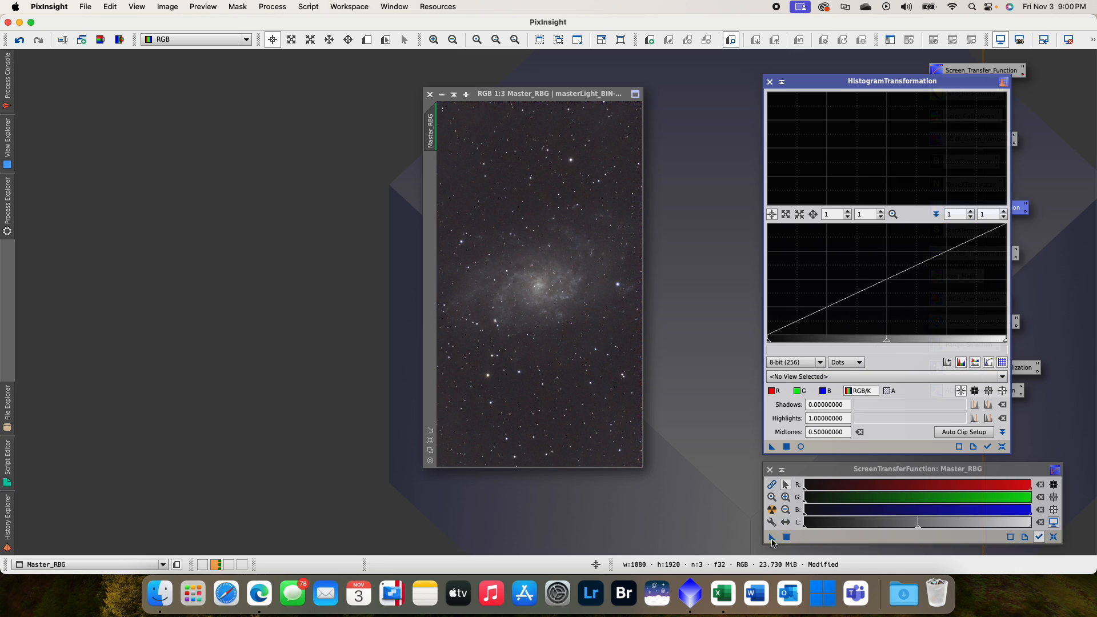
{"action": "left_click_drag", "start_coordinate": [771, 542], "coordinate": [835, 448]}
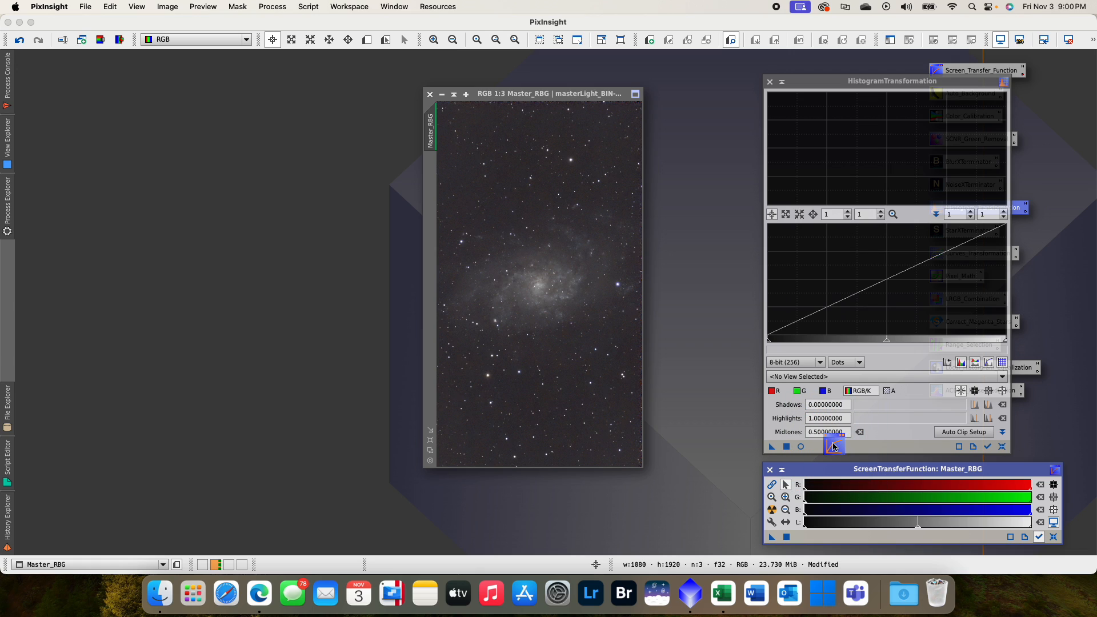
{"action": "left_click_drag", "start_coordinate": [773, 452], "coordinate": [608, 394]}
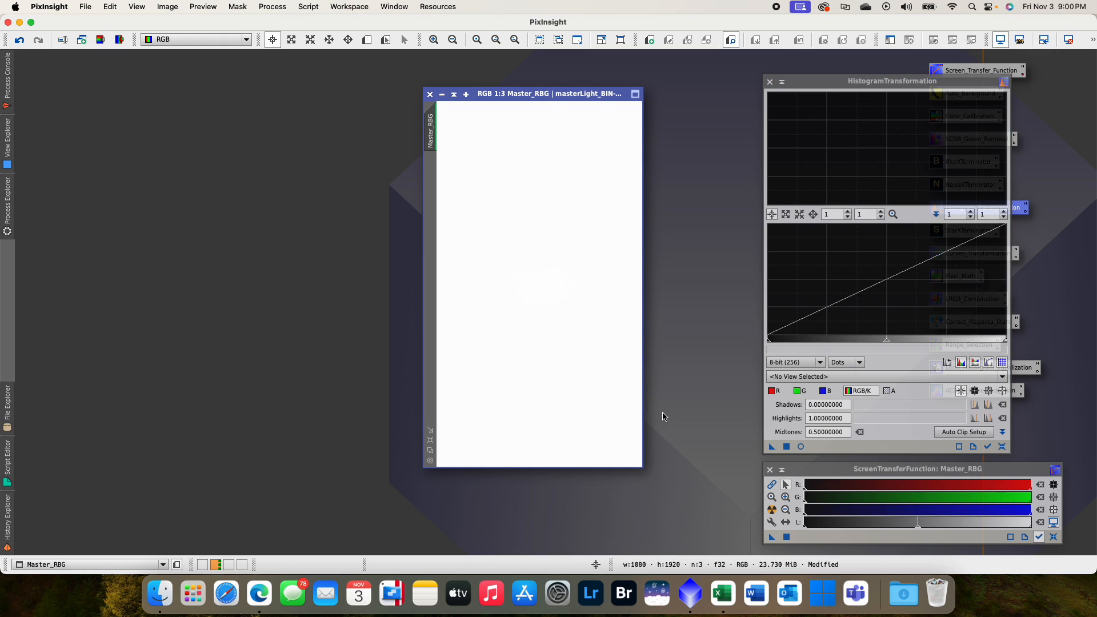
{"action": "left_click", "coordinate": [769, 82]}
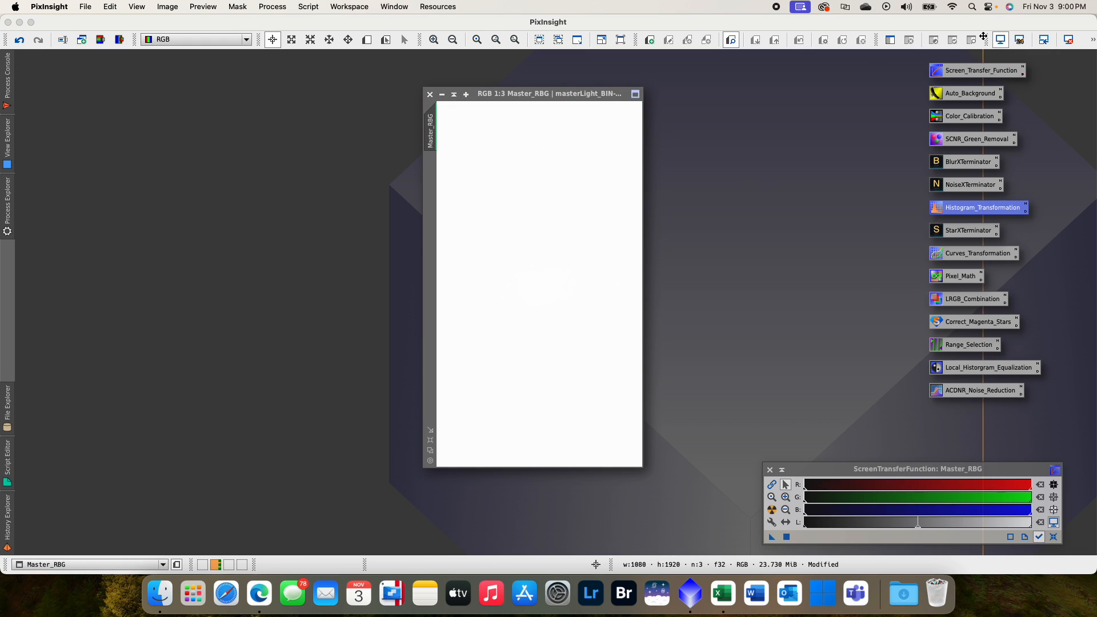
- Disable the screen stretch on Master_RBG and close ScreenTransferFunction
{"action": "left_click", "coordinate": [1000, 40]}
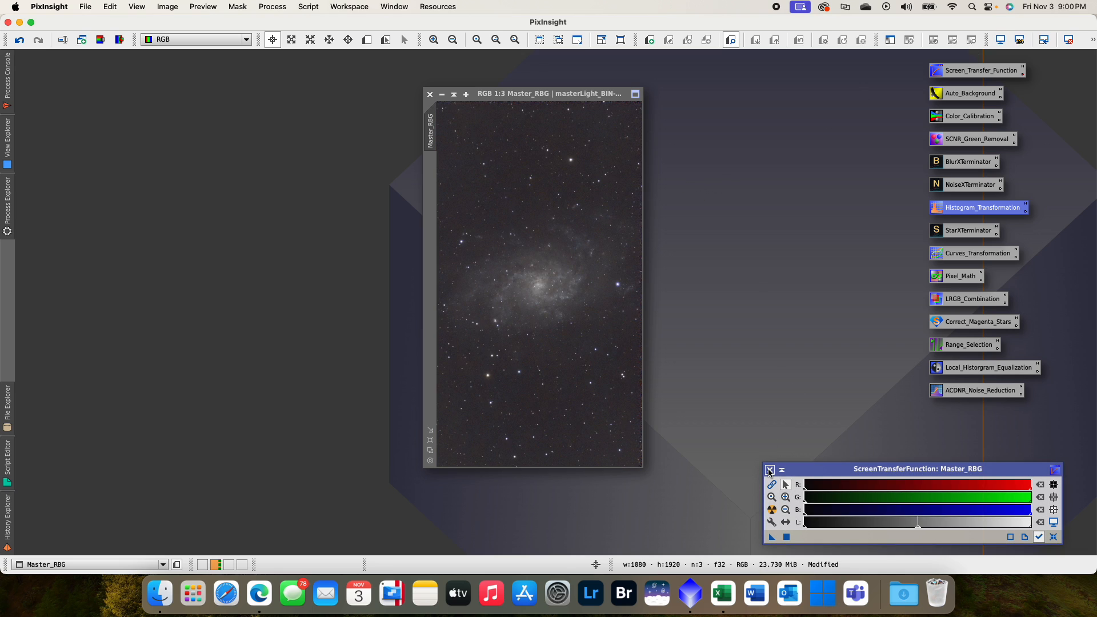
{"action": "left_click", "coordinate": [769, 469]}
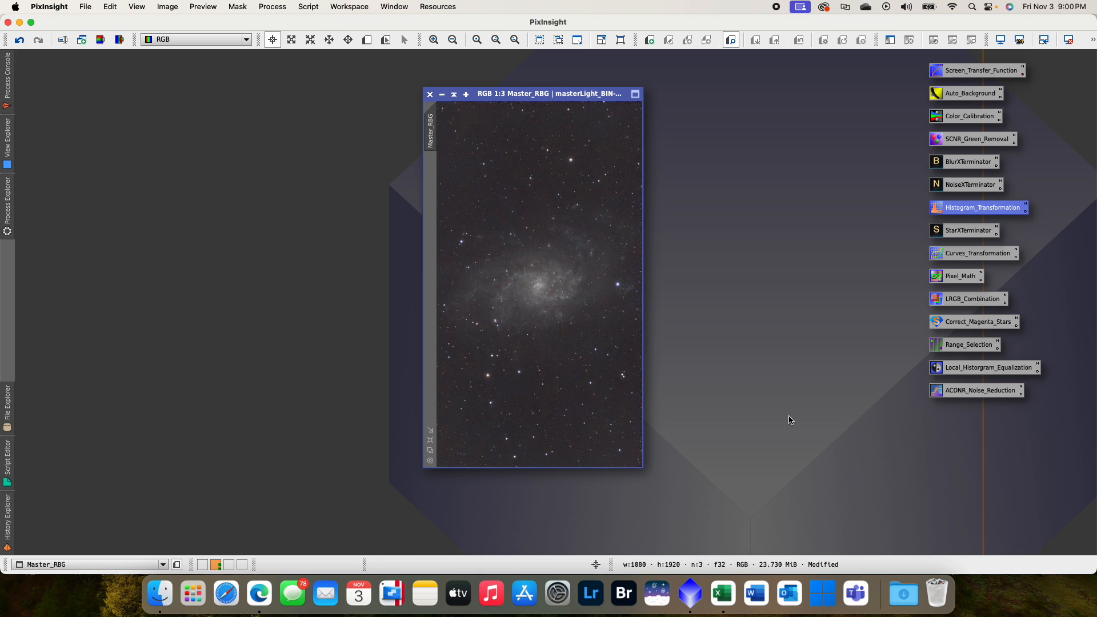
{"action": "left_click", "coordinate": [900, 249]}
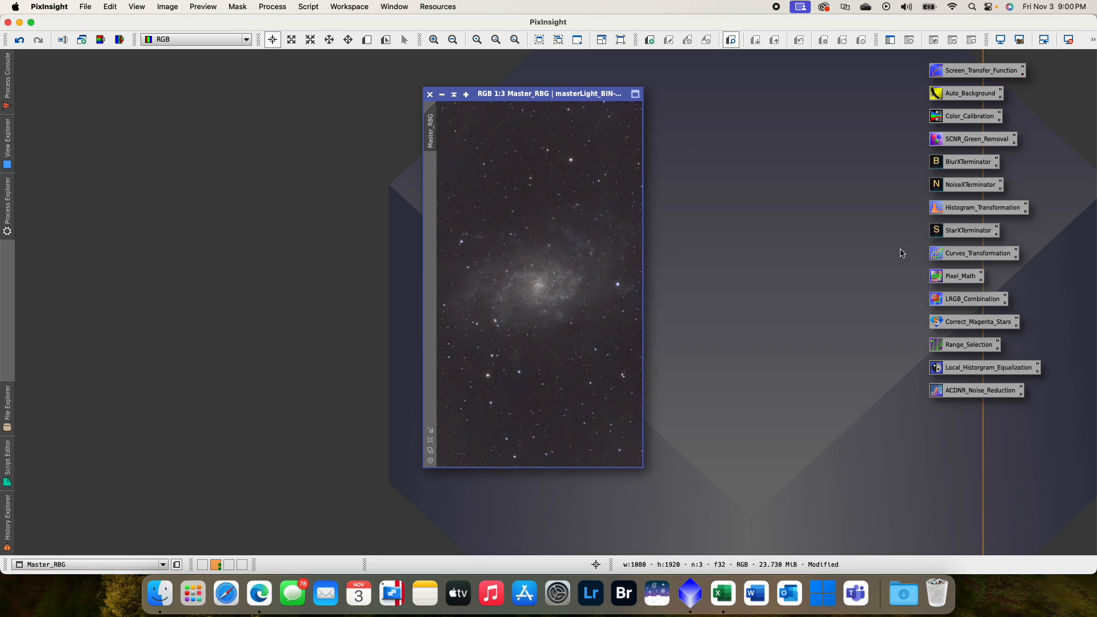
- Separate the stars from Master_RBG with StarXTerminator, generating a star image, and close the process
{"action": "double_click", "coordinate": [962, 231]}
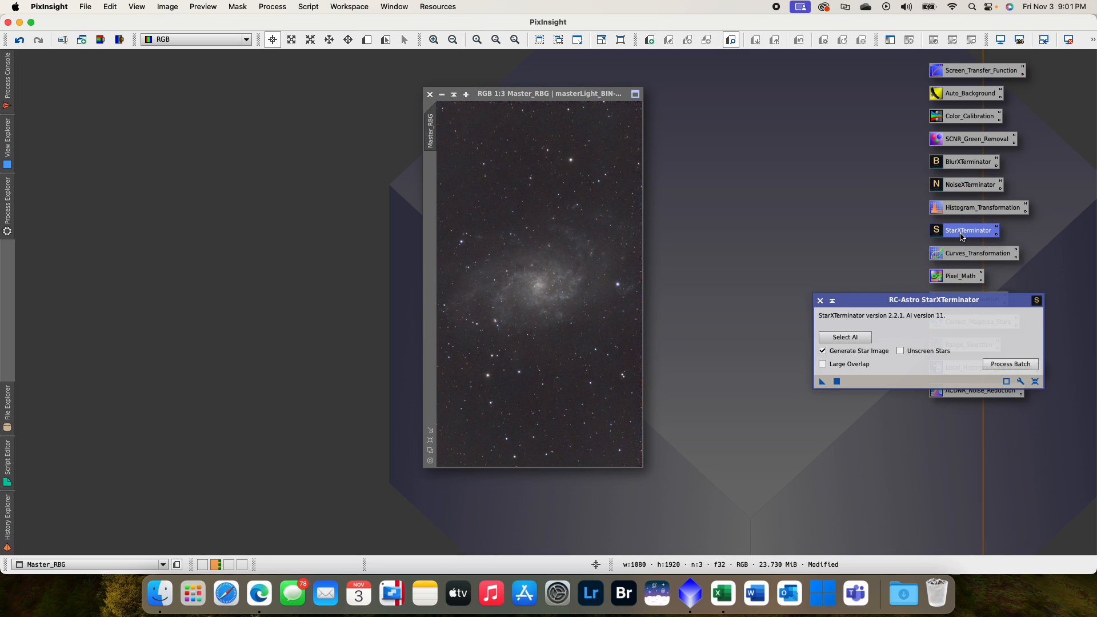
{"action": "left_click_drag", "start_coordinate": [898, 302], "coordinate": [779, 246]}
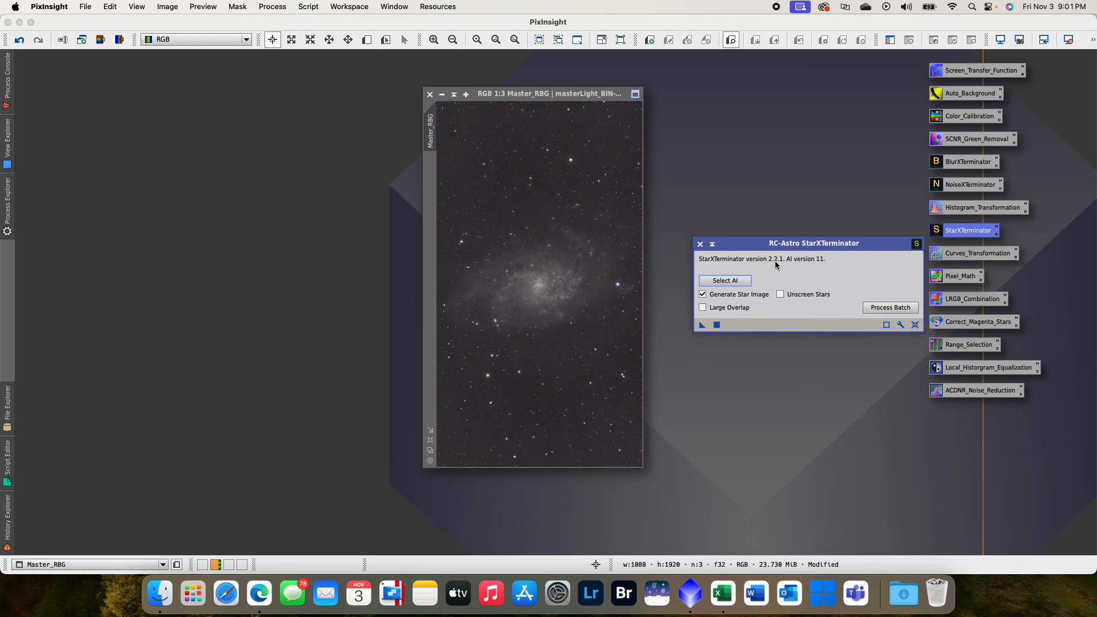
{"action": "left_click", "coordinate": [716, 328]}
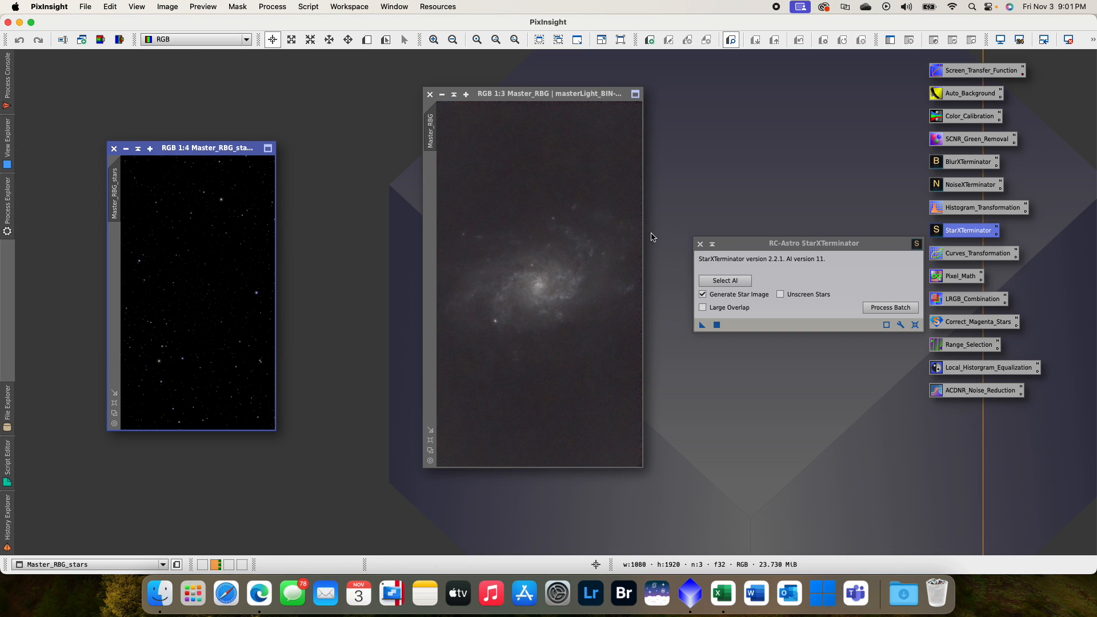
{"action": "left_click", "coordinate": [699, 244]}
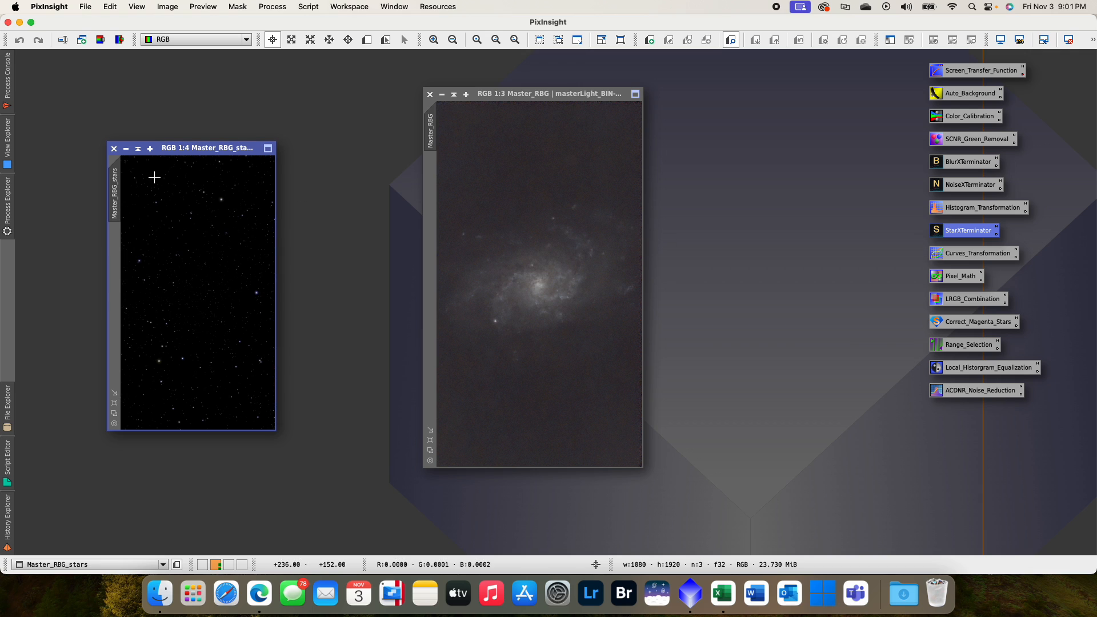
- Rename the extracted star image Master_RBG_stars as S
{"action": "double_click", "coordinate": [114, 187]}
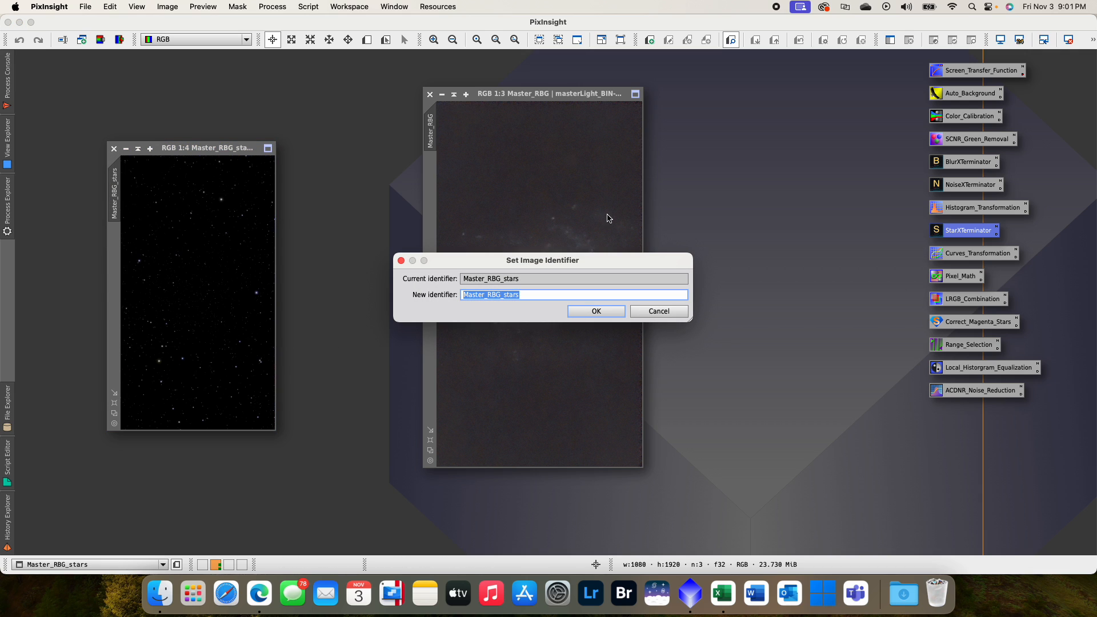
{"action": "type", "text": "S"}
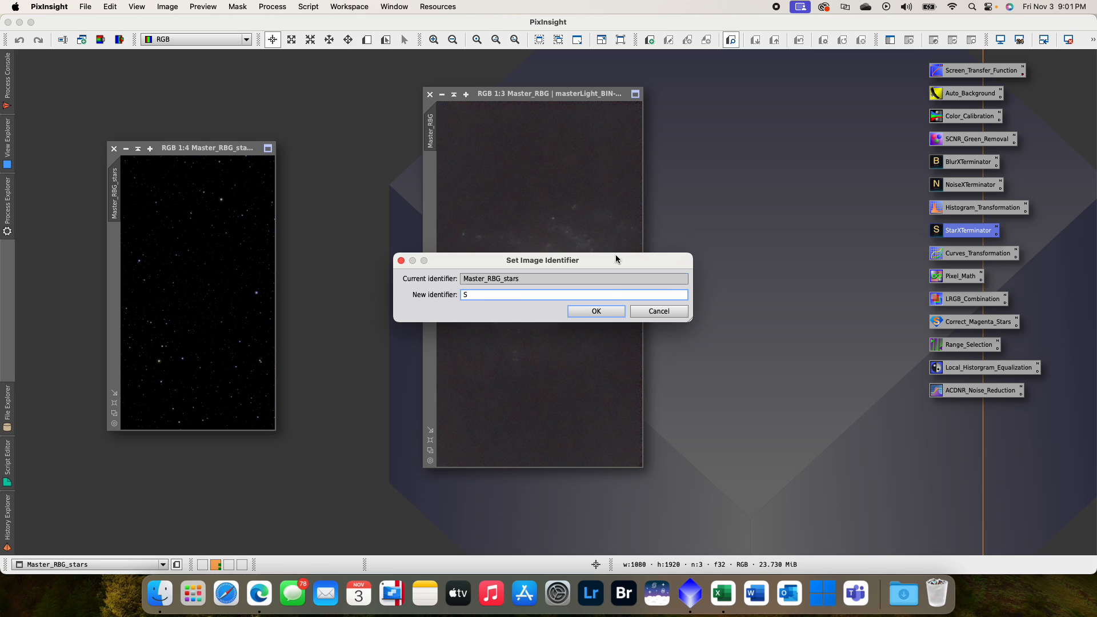
{"action": "left_click", "coordinate": [600, 311]}
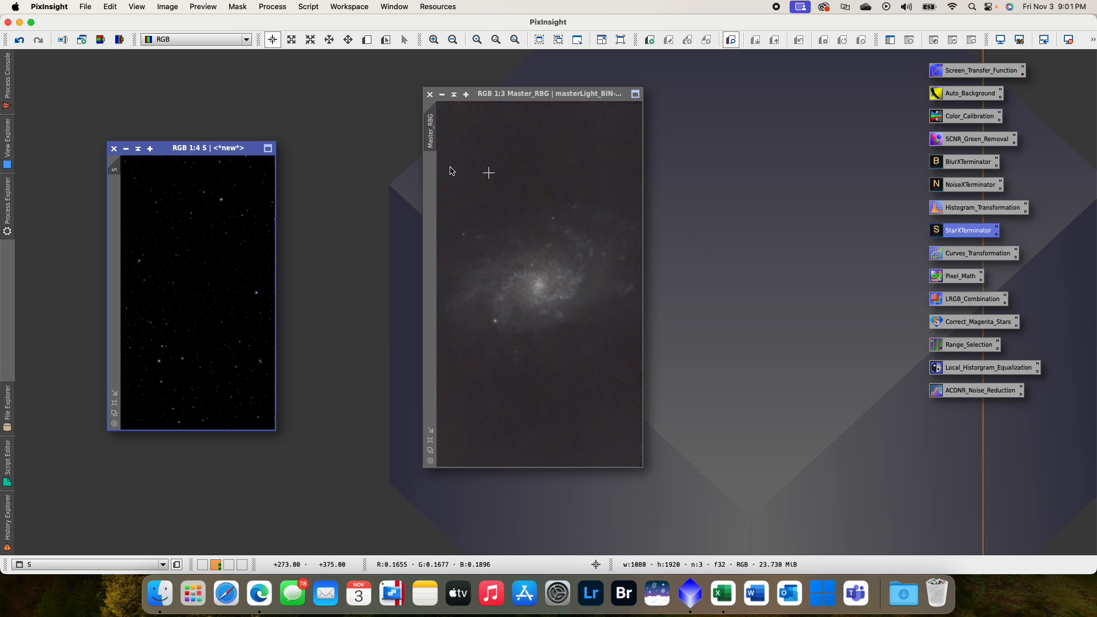
- Rename the starless galaxy image Master_RBG as SL
{"action": "left_click", "coordinate": [429, 136]}
{"action": "double_click", "coordinate": [431, 135]}
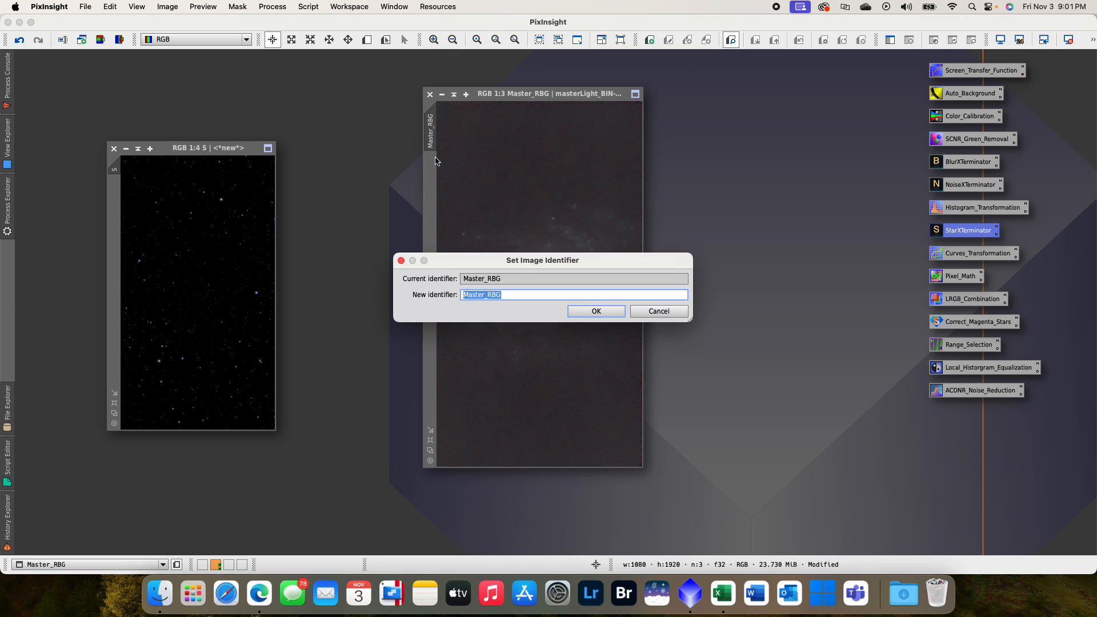
{"action": "type", "text": "SL"}
{"action": "left_click", "coordinate": [583, 307]}
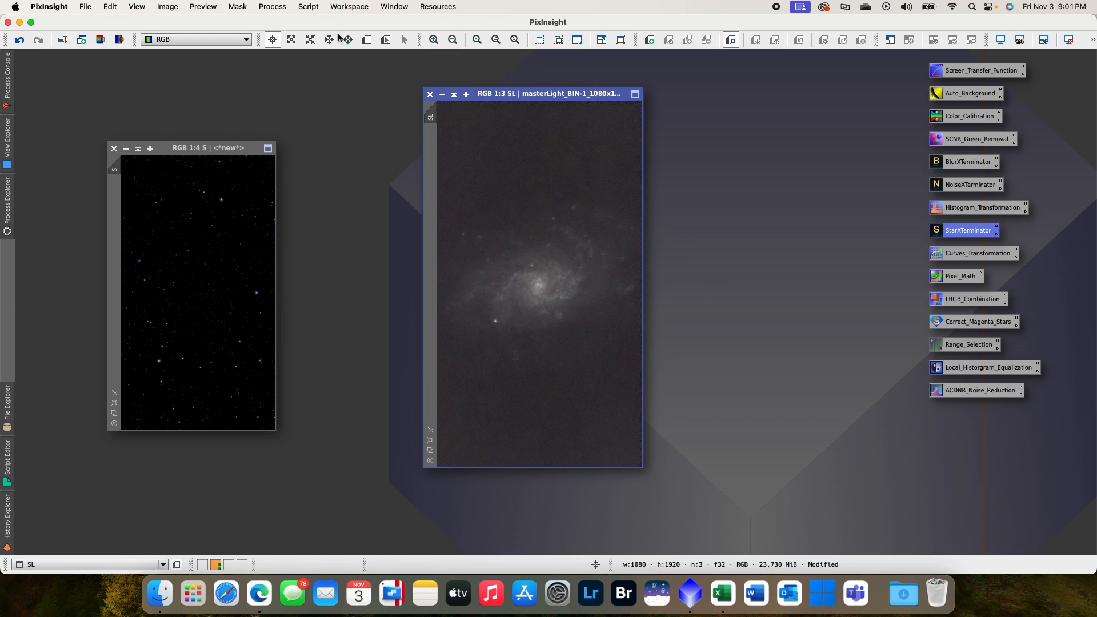
- Collapse the S star image window, park it clear of the galaxy image, and reposition the SL window
{"action": "left_click_drag", "start_coordinate": [206, 144], "coordinate": [189, 118]}
{"action": "left_click", "coordinate": [120, 122]}
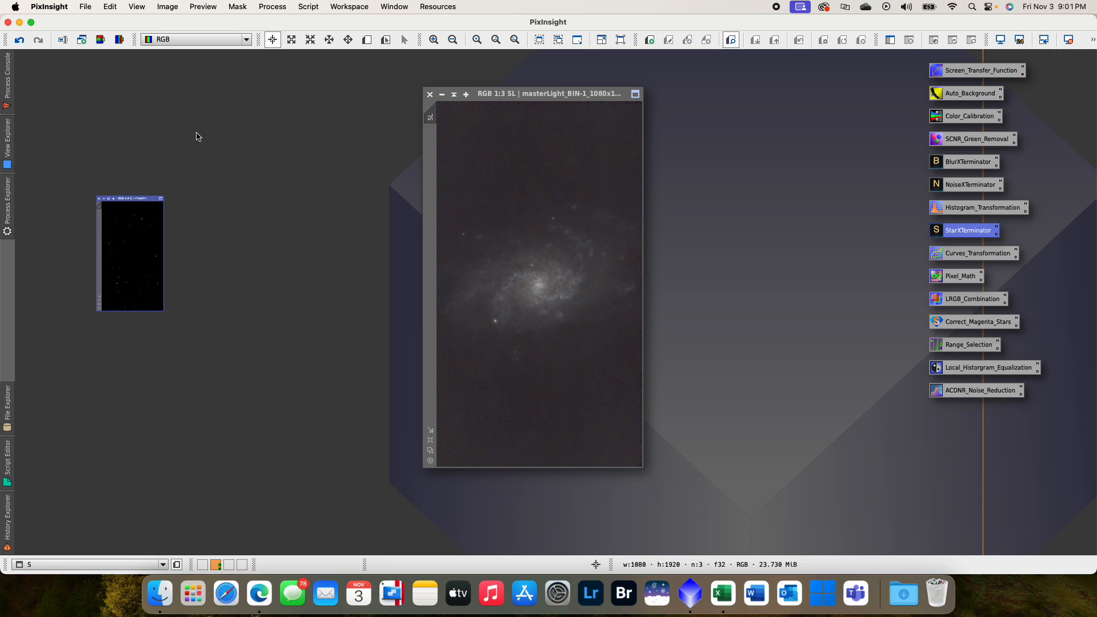
{"action": "left_click_drag", "start_coordinate": [157, 257], "coordinate": [802, 78]}
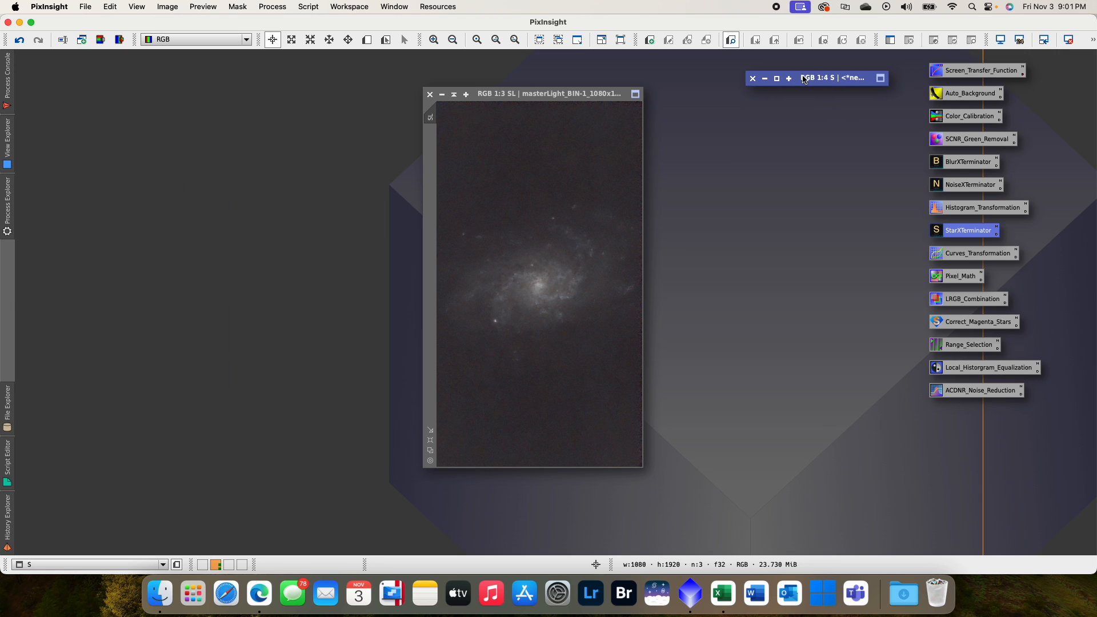
{"action": "left_click_drag", "start_coordinate": [546, 98], "coordinate": [563, 116]}
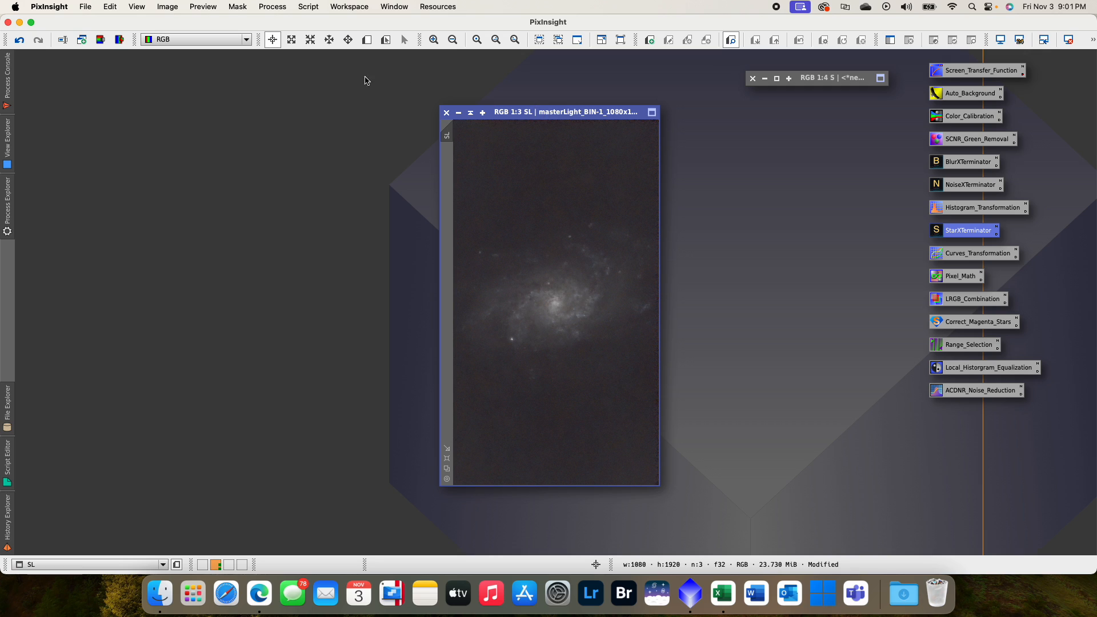
- Extract the CIE L* component from SL as a grayscale image, collapse its window and move it aside
{"action": "left_click", "coordinate": [104, 45]}
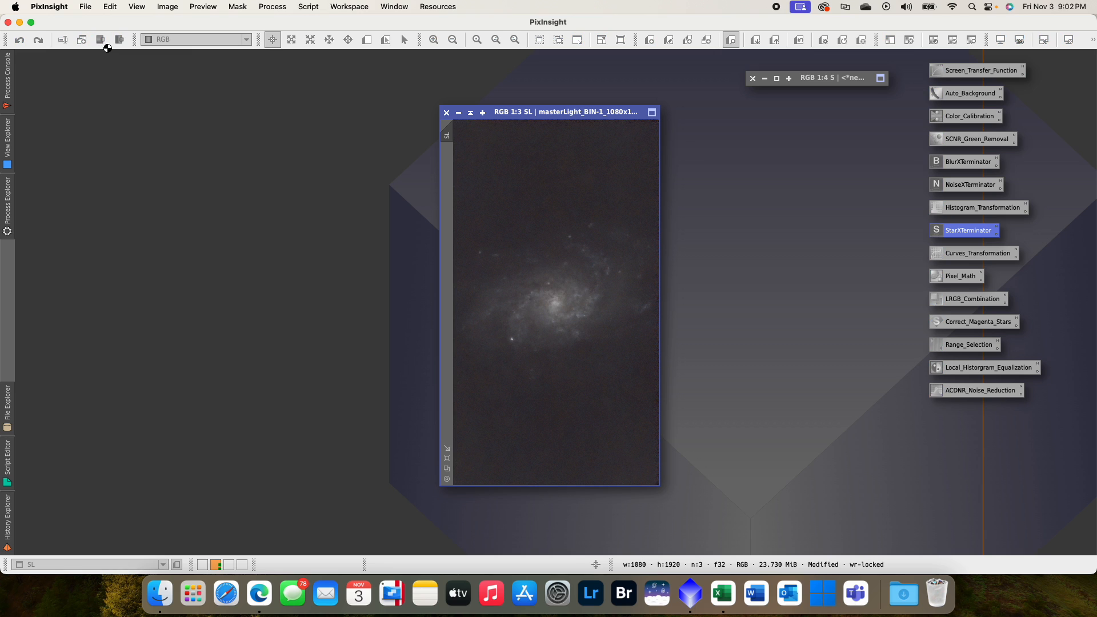
{"action": "left_click_drag", "start_coordinate": [244, 161], "coordinate": [211, 132]}
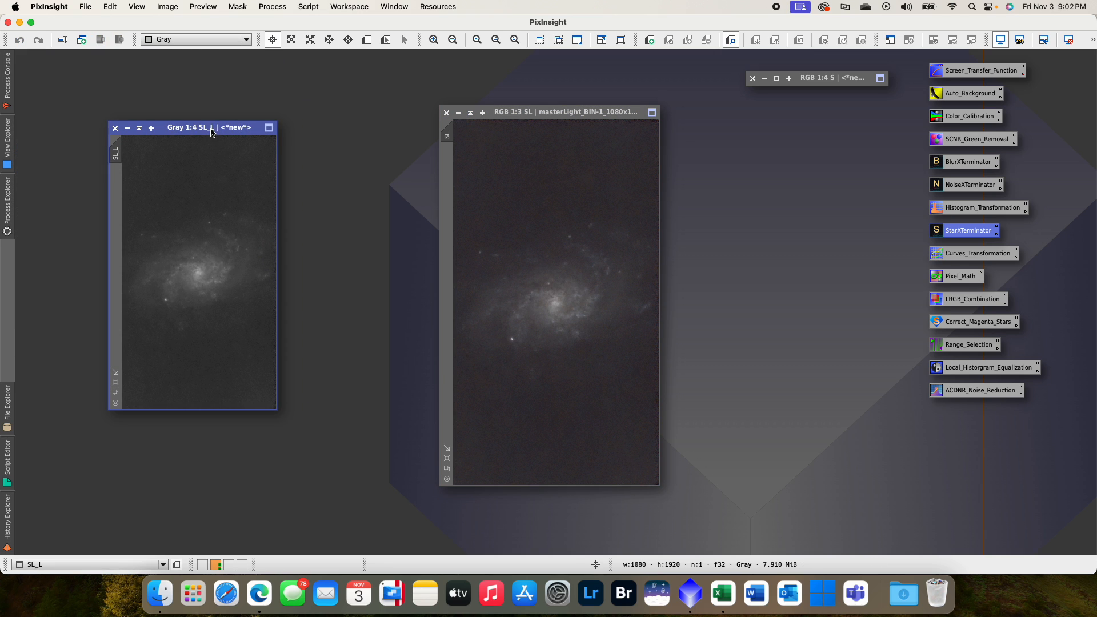
{"action": "left_click", "coordinate": [138, 128]}
{"action": "left_click_drag", "start_coordinate": [194, 265], "coordinate": [134, 96]}
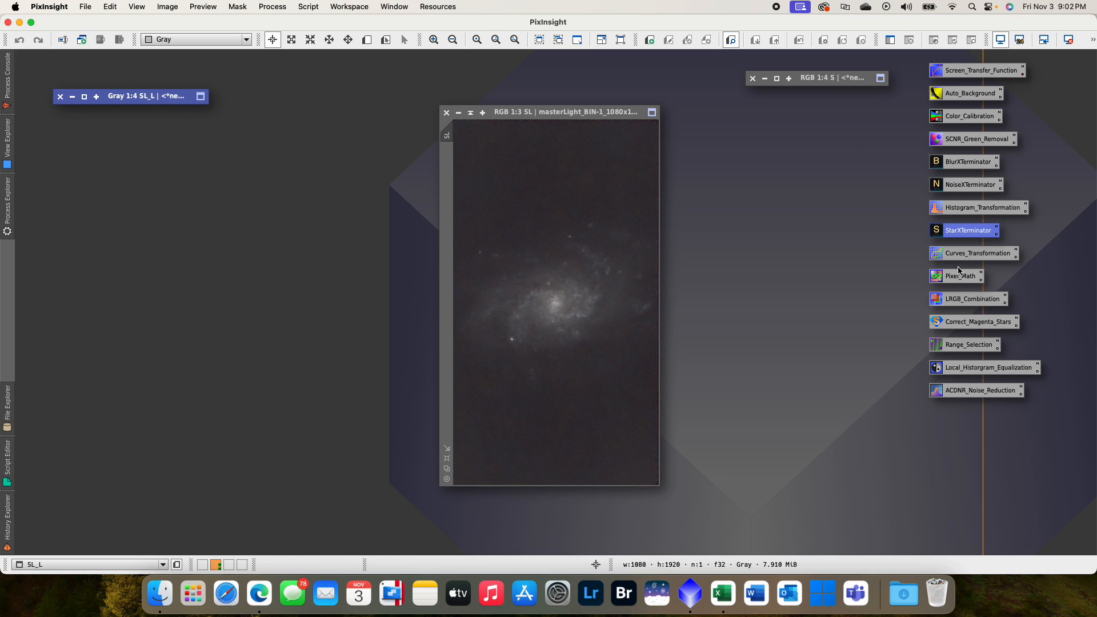
- Open LRGBCombination and choose SL_L as its lightness source image
{"action": "left_click", "coordinate": [854, 269]}
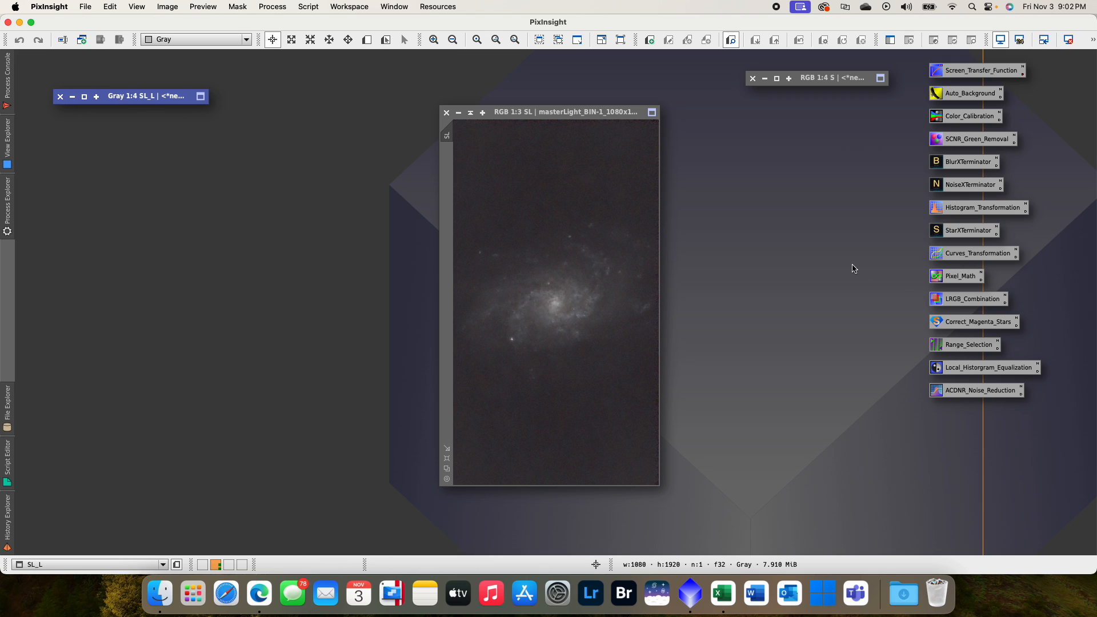
{"action": "double_click", "coordinate": [967, 303]}
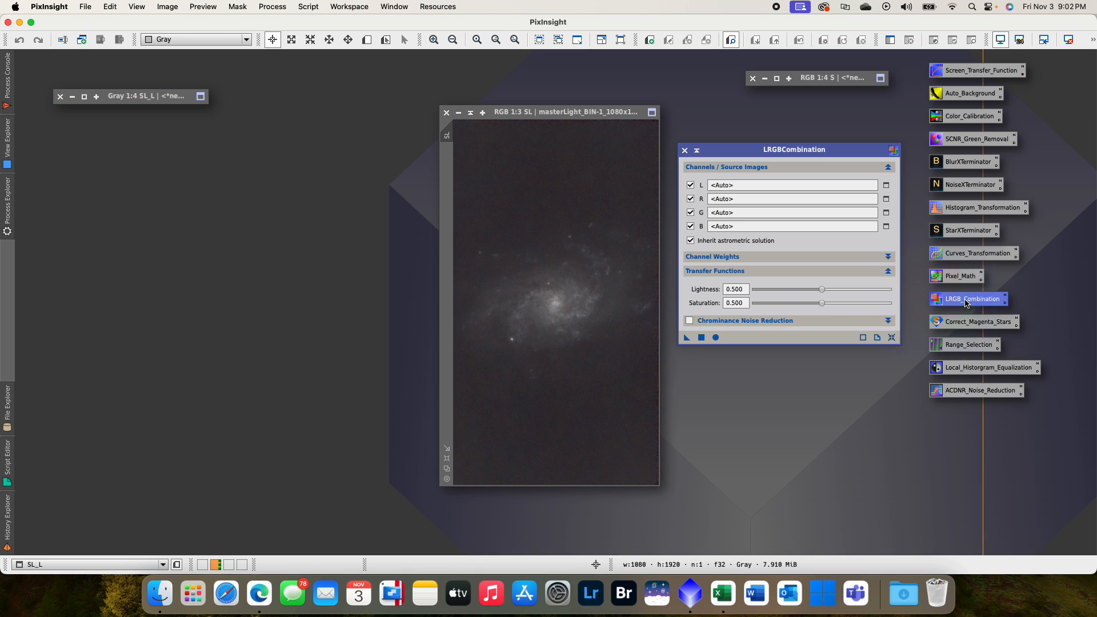
{"action": "left_click_drag", "start_coordinate": [769, 153], "coordinate": [689, 158]}
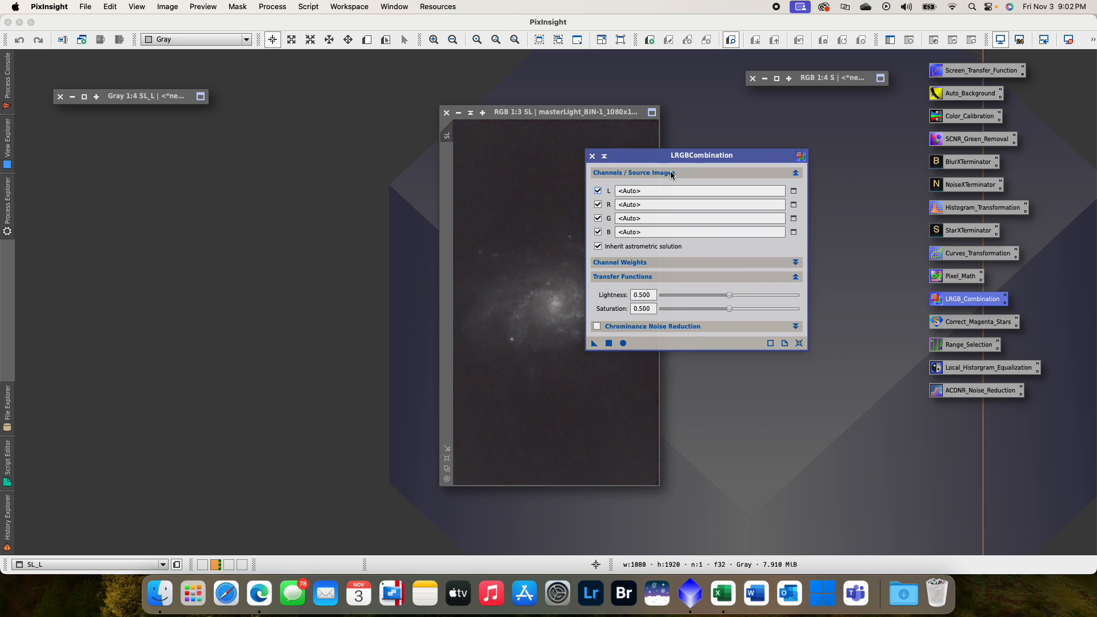
{"action": "left_click", "coordinate": [795, 192]}
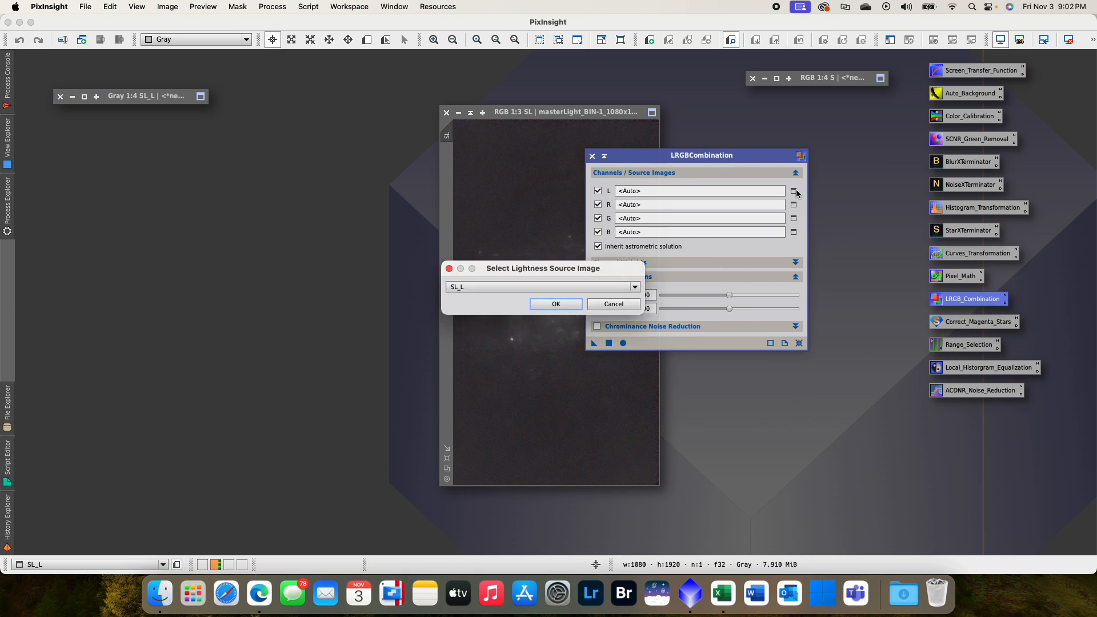
{"action": "left_click", "coordinate": [554, 304]}
- Exclude the R, G and B channels from LRGBCombination, turn off inheriting the astrometric solution, and enable Chrominance Noise Reduction
{"action": "left_click", "coordinate": [598, 205]}
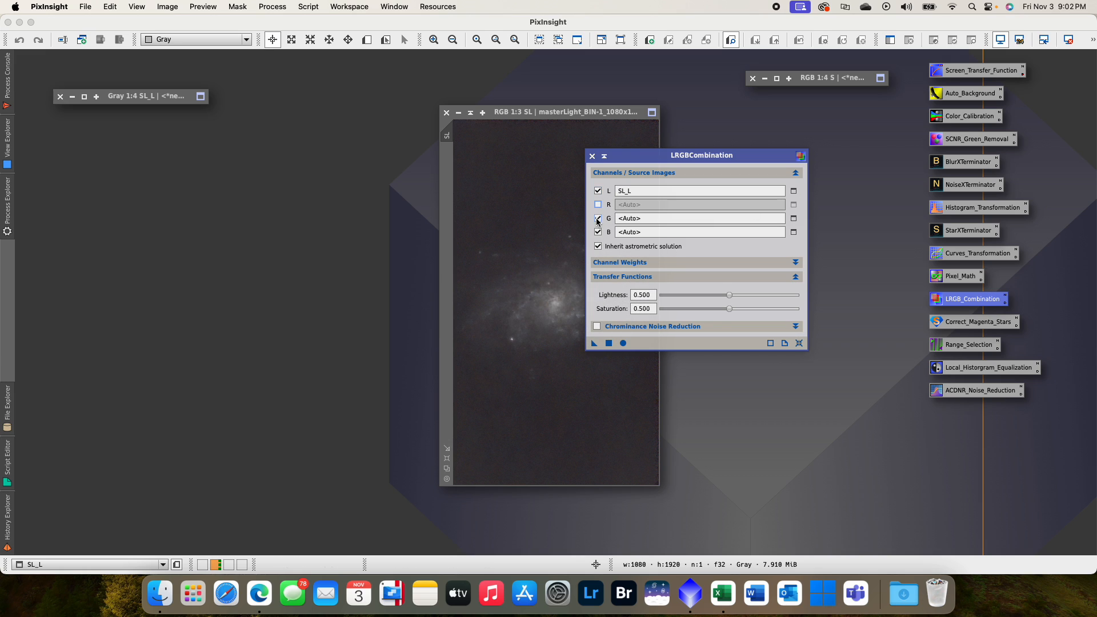
{"action": "left_click", "coordinate": [598, 218]}
{"action": "left_click", "coordinate": [598, 232]}
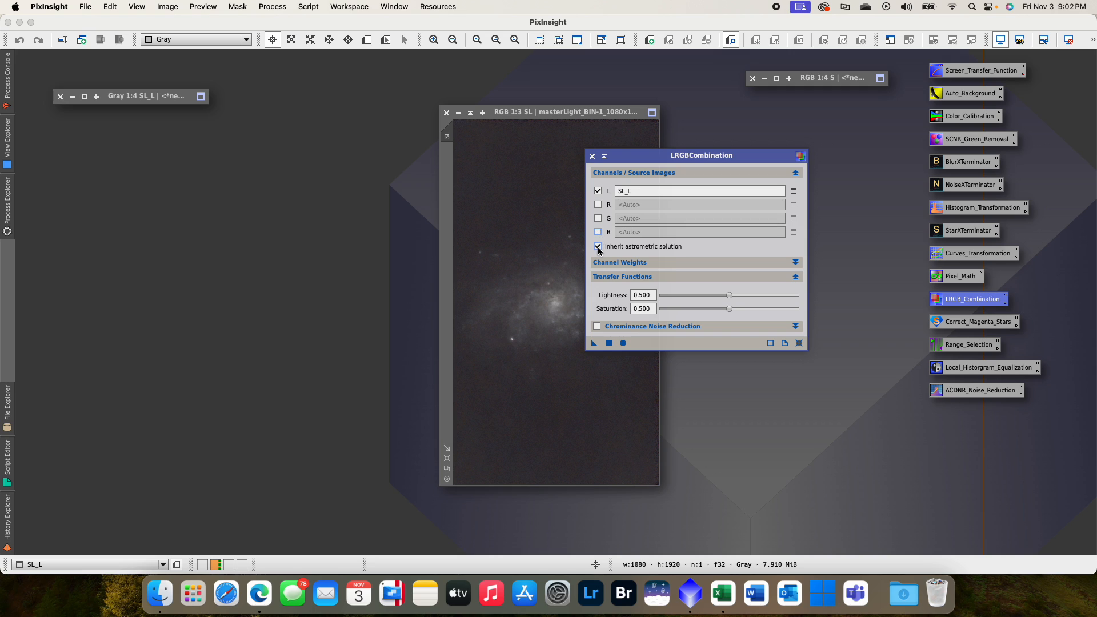
{"action": "left_click", "coordinate": [598, 247]}
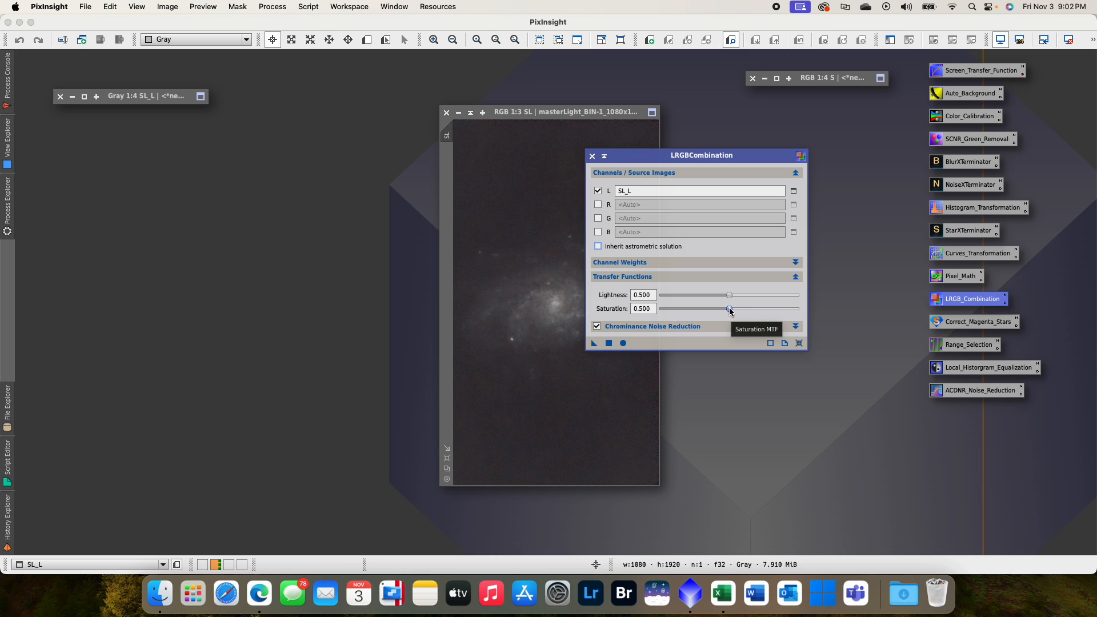
- Set the LRGBCombination saturation to 0.100 and apply the process to SL
{"action": "left_click_drag", "start_coordinate": [730, 312], "coordinate": [687, 310]}
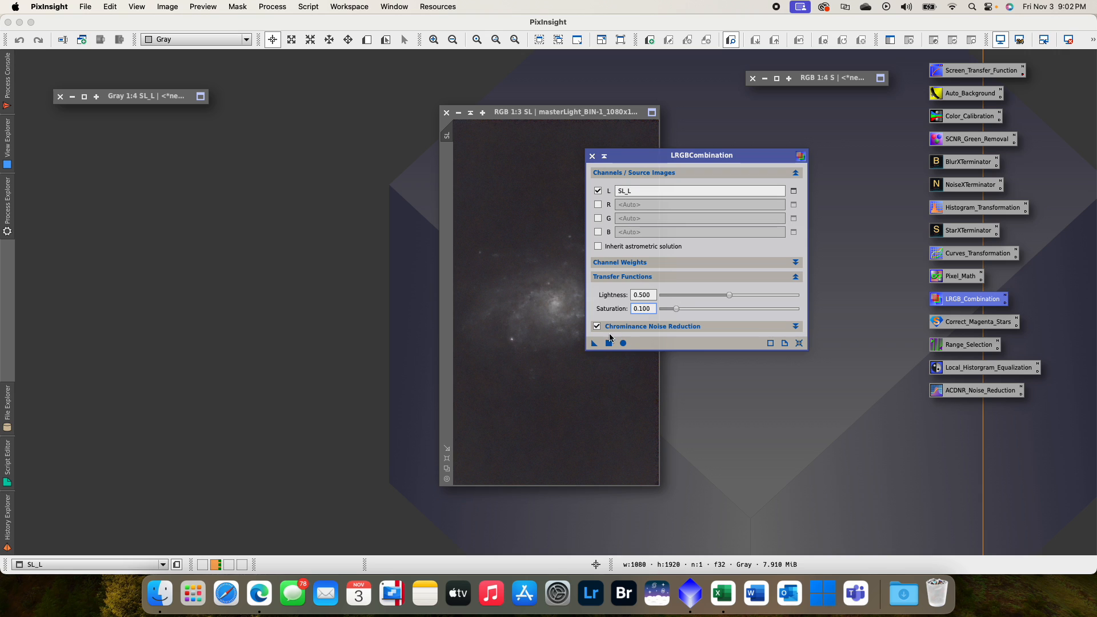
{"action": "left_click_drag", "start_coordinate": [595, 346], "coordinate": [507, 376]}
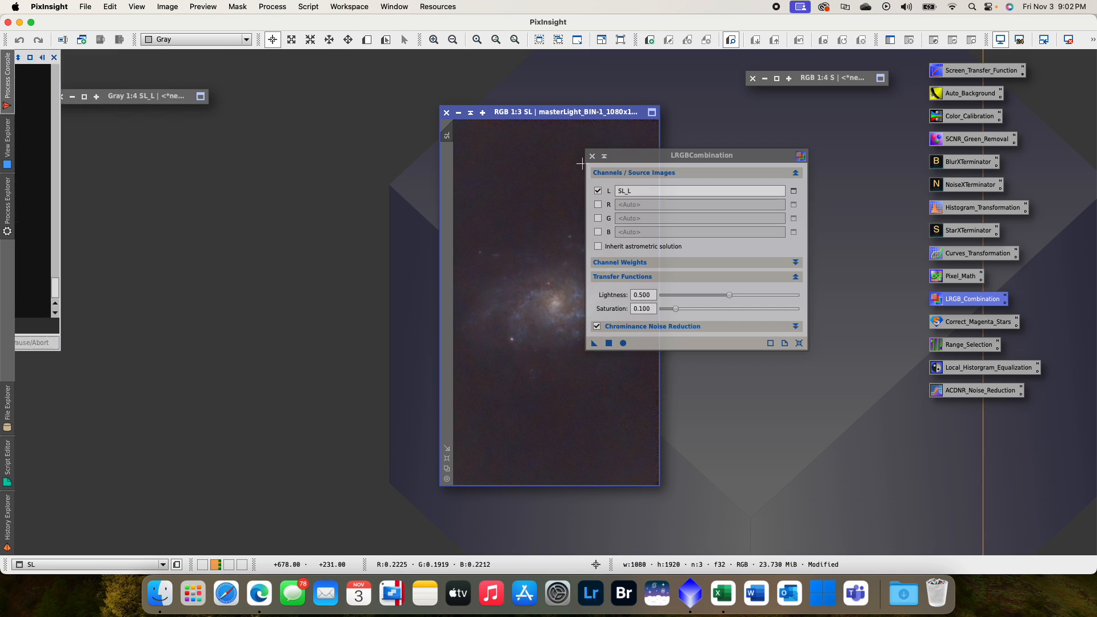
{"action": "left_click_drag", "start_coordinate": [636, 156], "coordinate": [748, 141]}
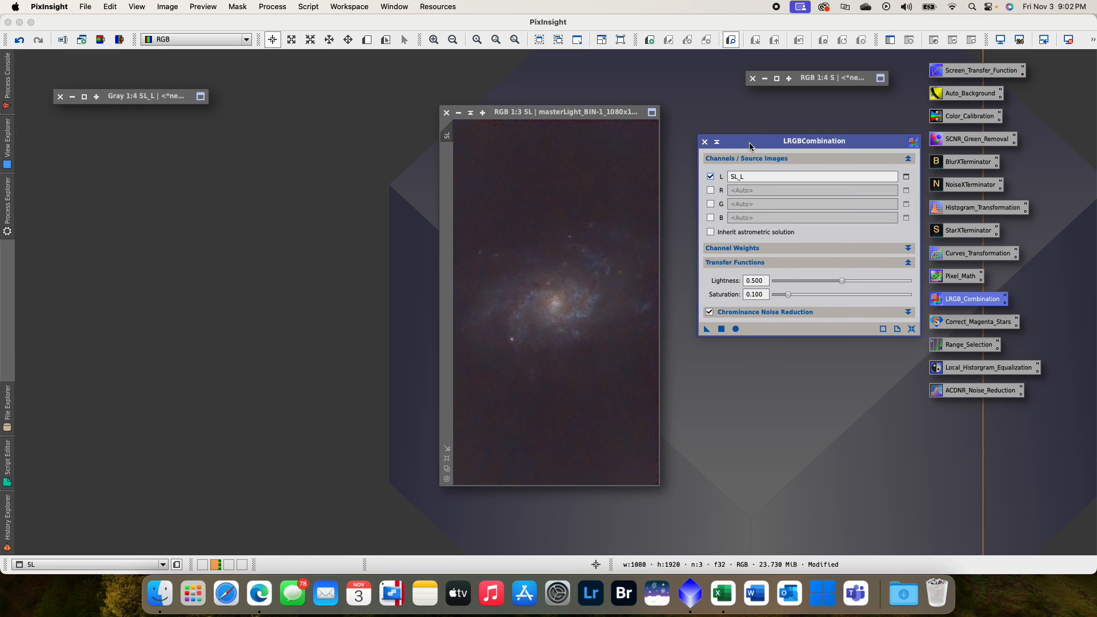
- Close LRGBCombination and the SL_L luminance image, and reposition the SL window
{"action": "left_click", "coordinate": [705, 142]}
{"action": "left_click_drag", "start_coordinate": [571, 112], "coordinate": [530, 97]}
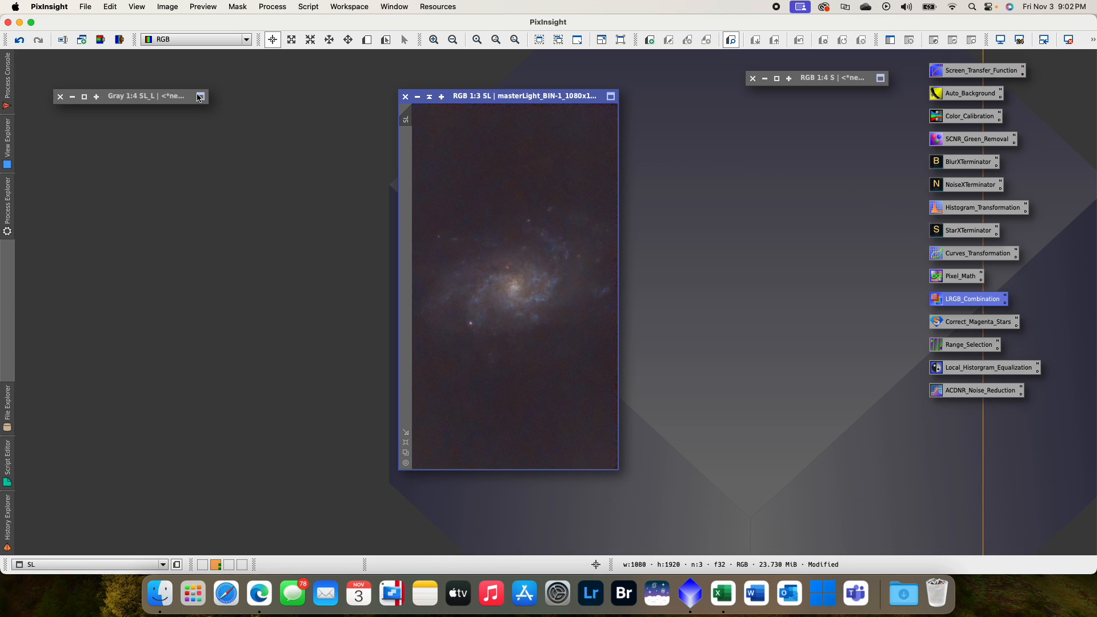
{"action": "left_click", "coordinate": [60, 96]}
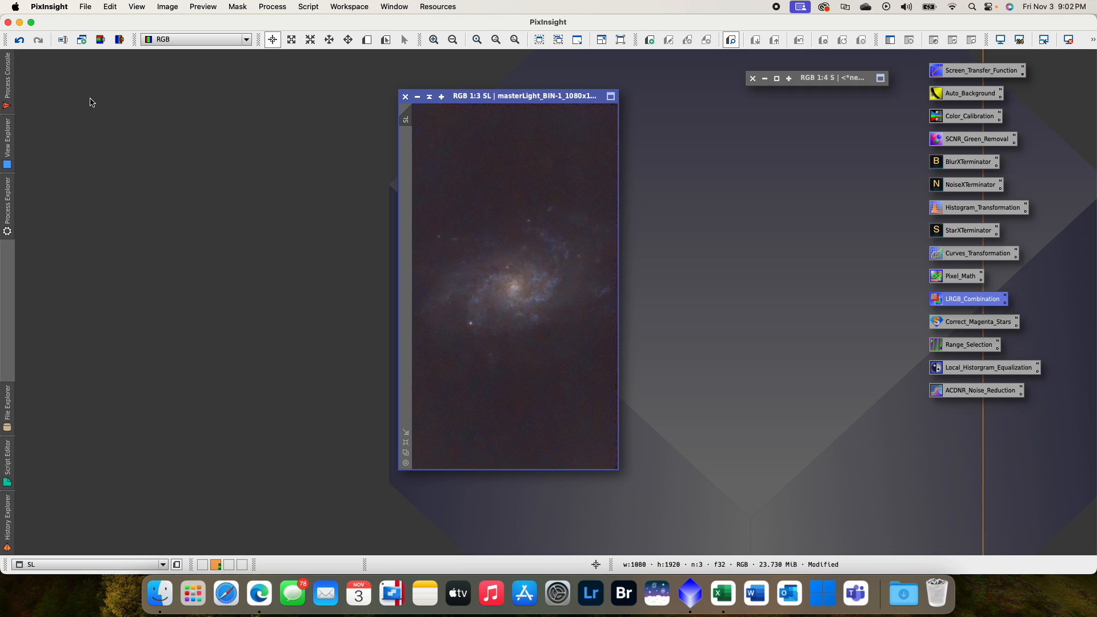
- Apply a CurvesTransformation red-channel S-curve through about (0.50, 0.63) and (0.14, 0.12) to SL using the real-time preview, and reset the curve
{"action": "double_click", "coordinate": [965, 257]}
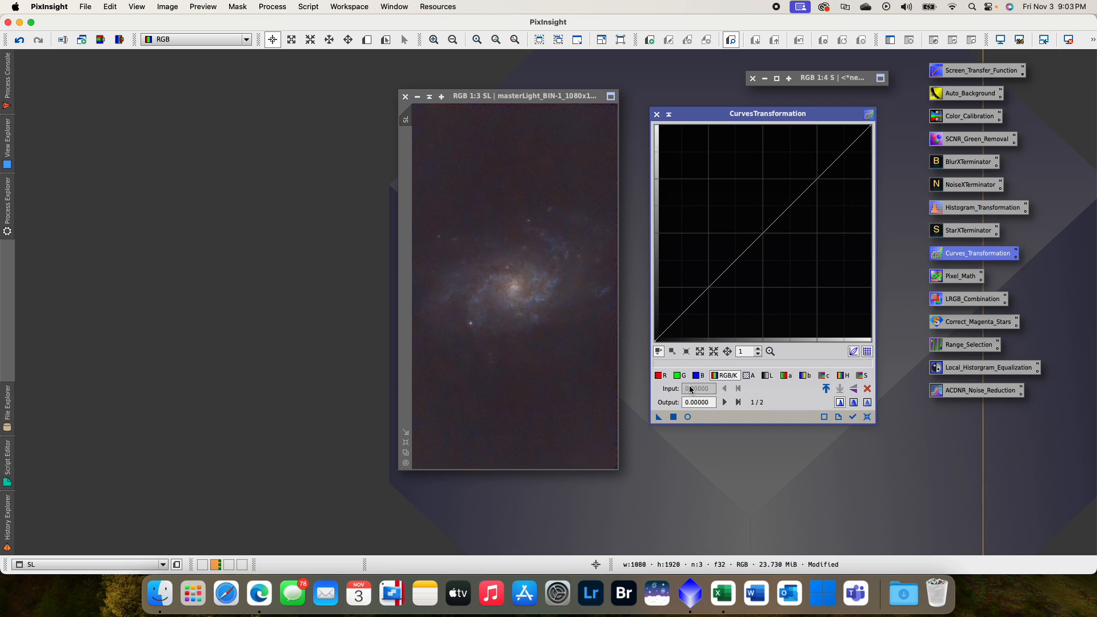
{"action": "left_click", "coordinate": [688, 417]}
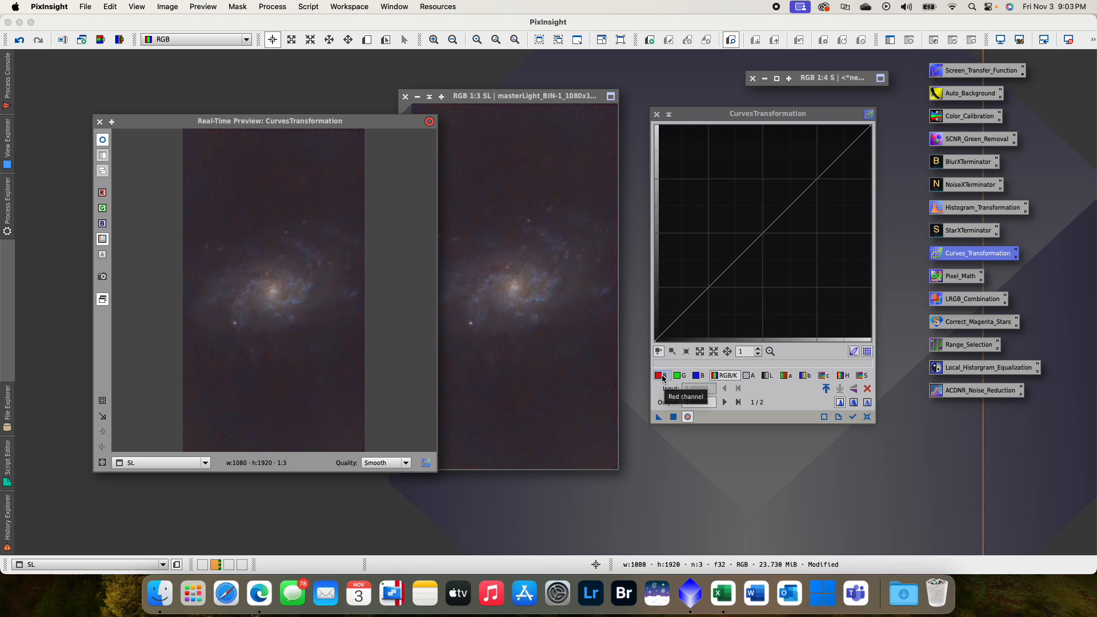
{"action": "left_click", "coordinate": [662, 374]}
{"action": "left_click", "coordinate": [764, 235]}
{"action": "left_click_drag", "start_coordinate": [764, 234], "coordinate": [762, 205]}
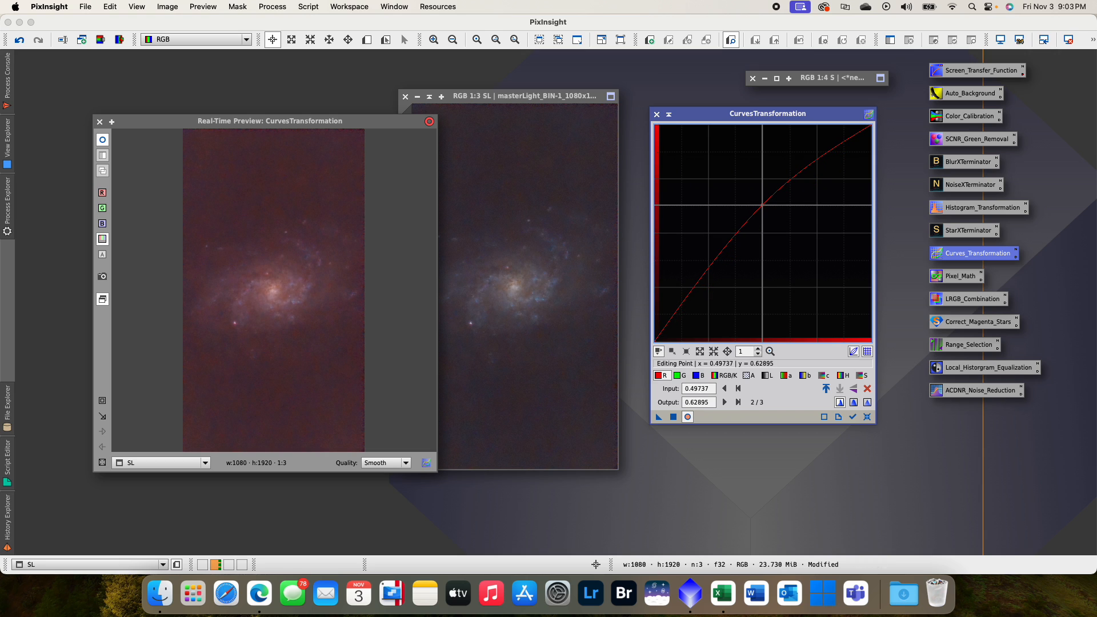
{"action": "left_click_drag", "start_coordinate": [692, 291], "coordinate": [686, 314]}
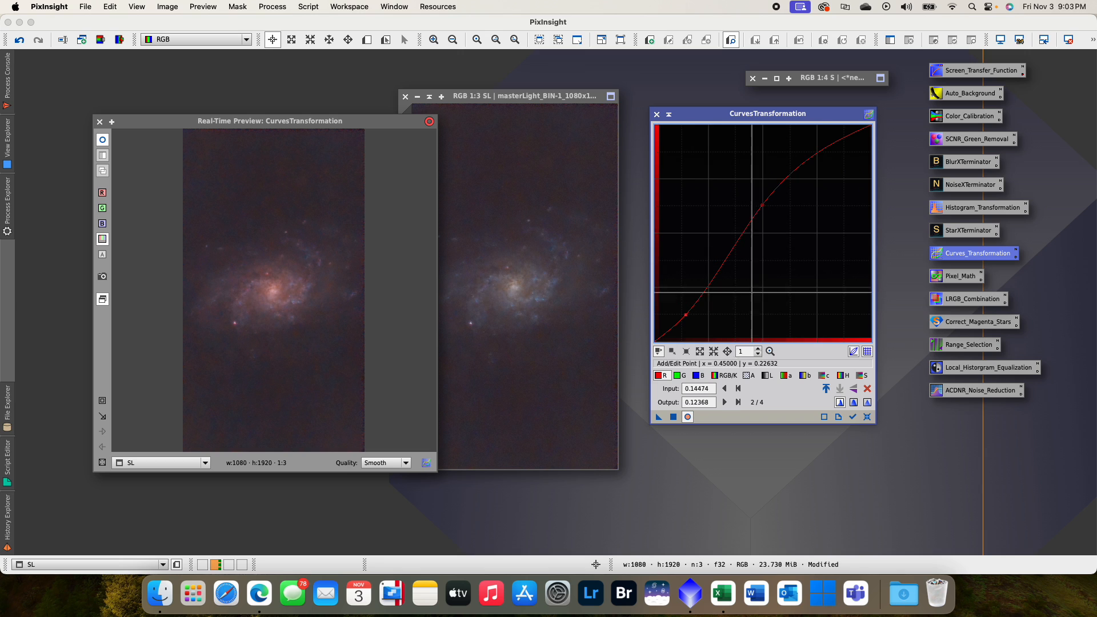
{"action": "left_click_drag", "start_coordinate": [656, 417], "coordinate": [588, 364]}
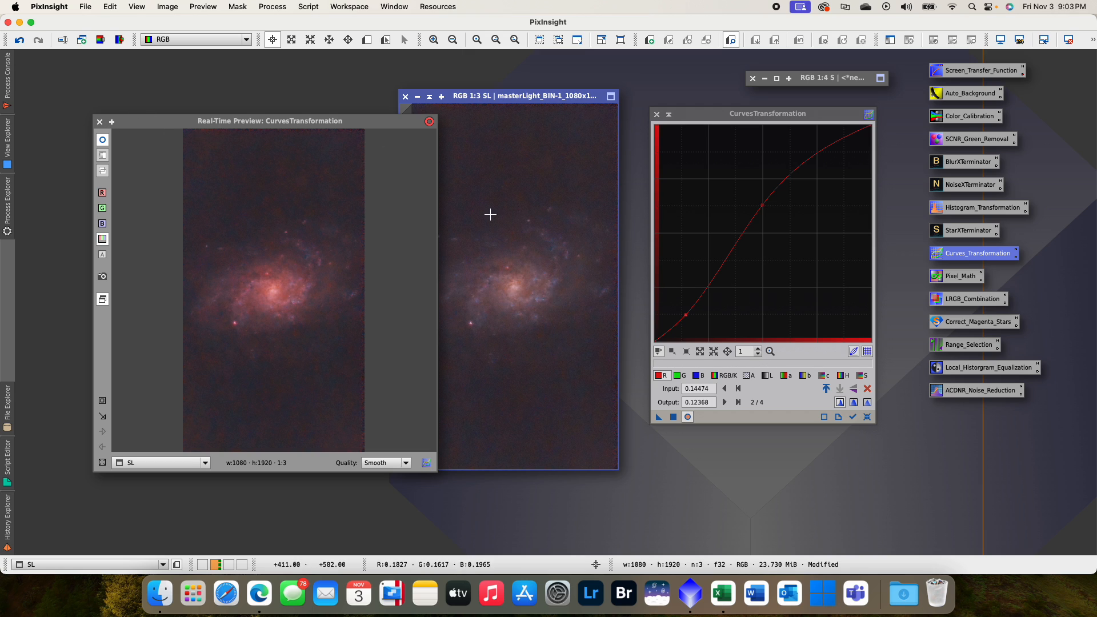
{"action": "left_click", "coordinate": [867, 416]}
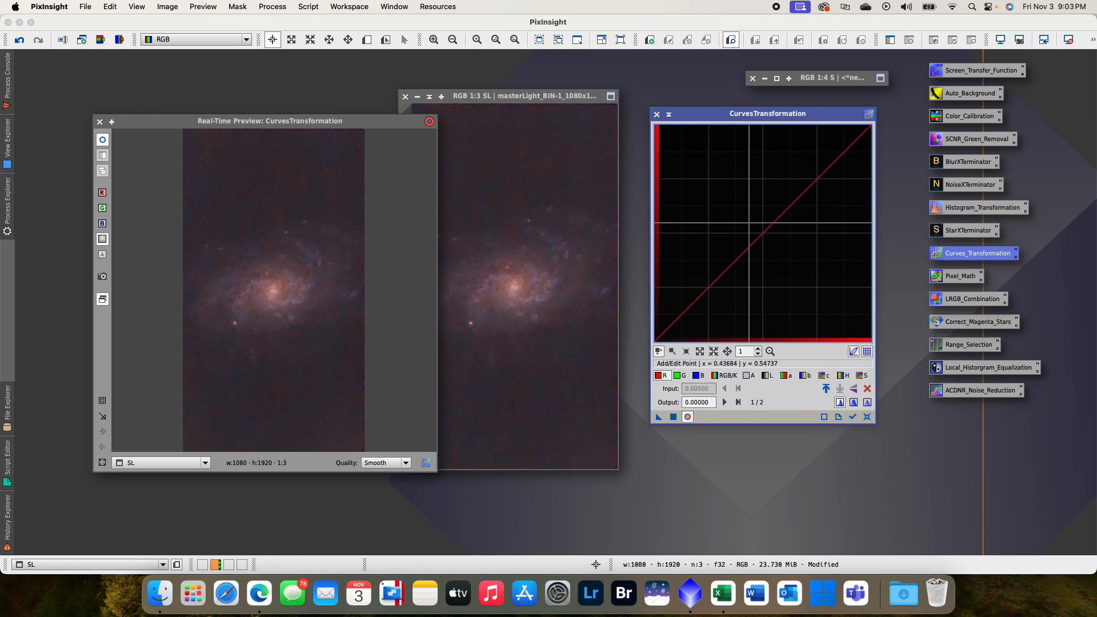
- Try a second red-channel S-curve through about (0.50, 0.62) and (0.16, 0.16) in the preview, and reset it
{"action": "left_click_drag", "start_coordinate": [762, 234], "coordinate": [762, 206]}
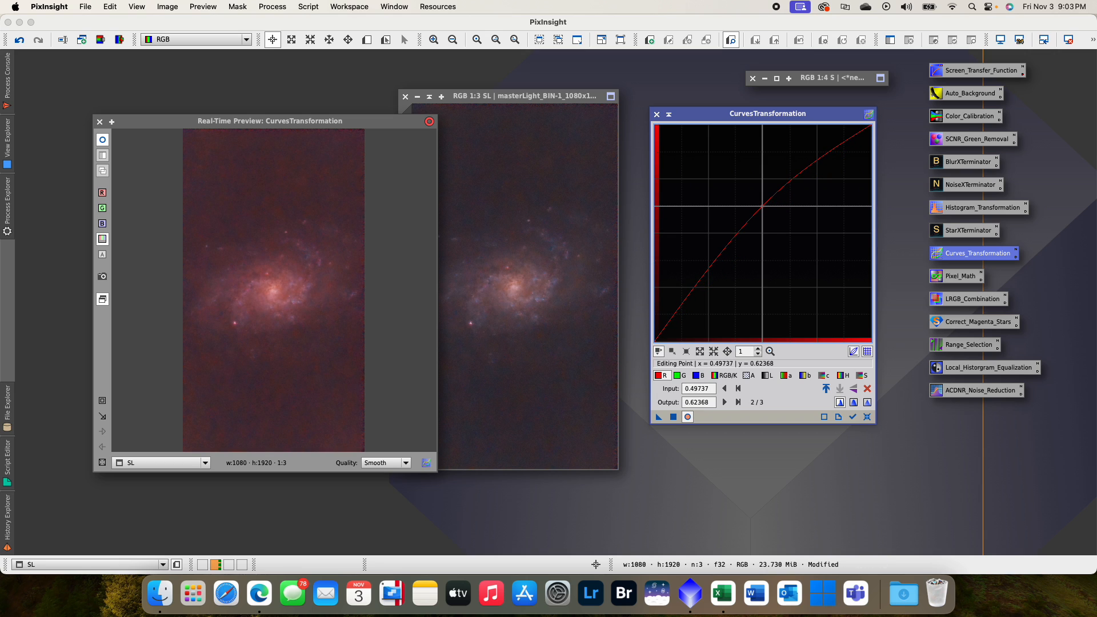
{"action": "left_click_drag", "start_coordinate": [688, 294], "coordinate": [690, 307]}
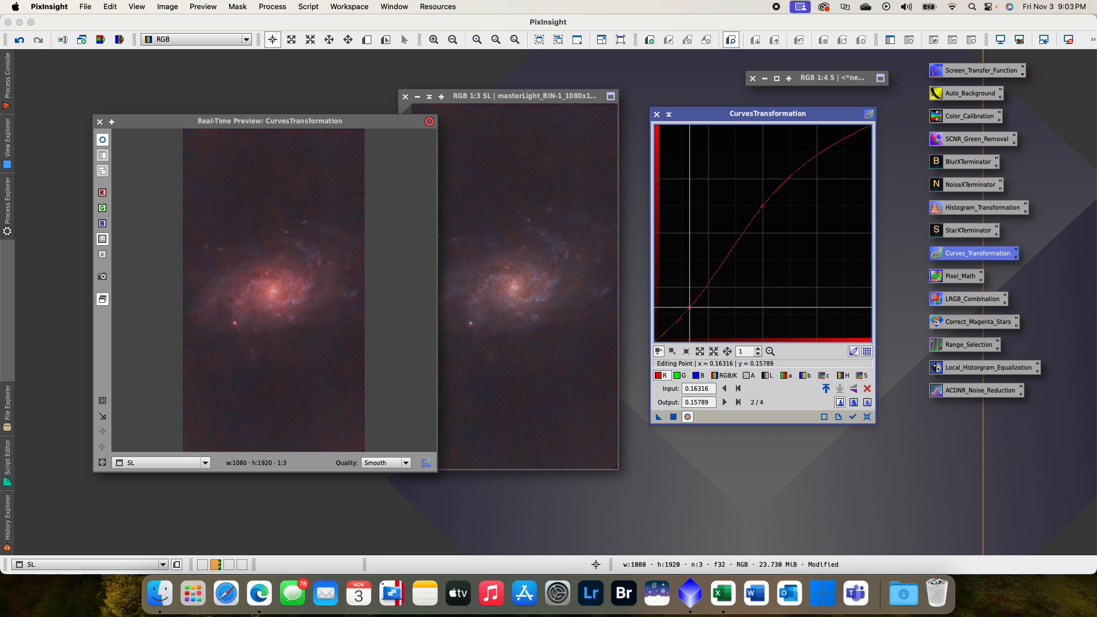
{"action": "left_click", "coordinate": [866, 416]}
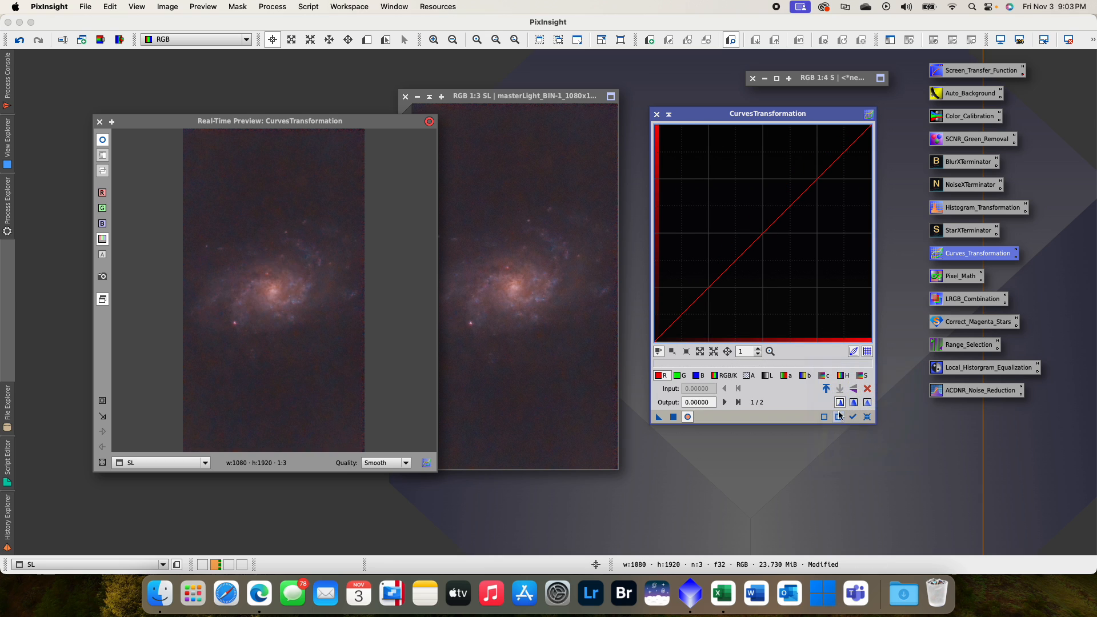
- Apply a blue-channel S-curve to SL with a raised midpoint and a shadow point at about (0.16, 0.13), and close the real-time preview
{"action": "left_click", "coordinate": [696, 375]}
{"action": "left_click", "coordinate": [762, 232]}
{"action": "left_click_drag", "start_coordinate": [762, 233], "coordinate": [761, 206]}
{"action": "left_click_drag", "start_coordinate": [686, 298], "coordinate": [689, 312]}
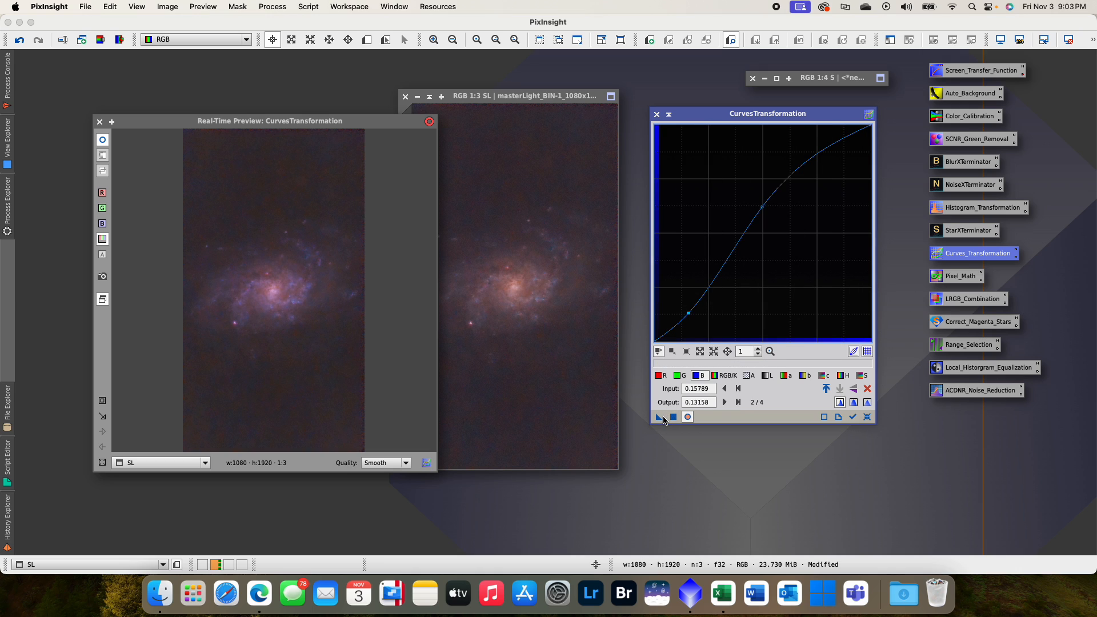
{"action": "left_click", "coordinate": [574, 363]}
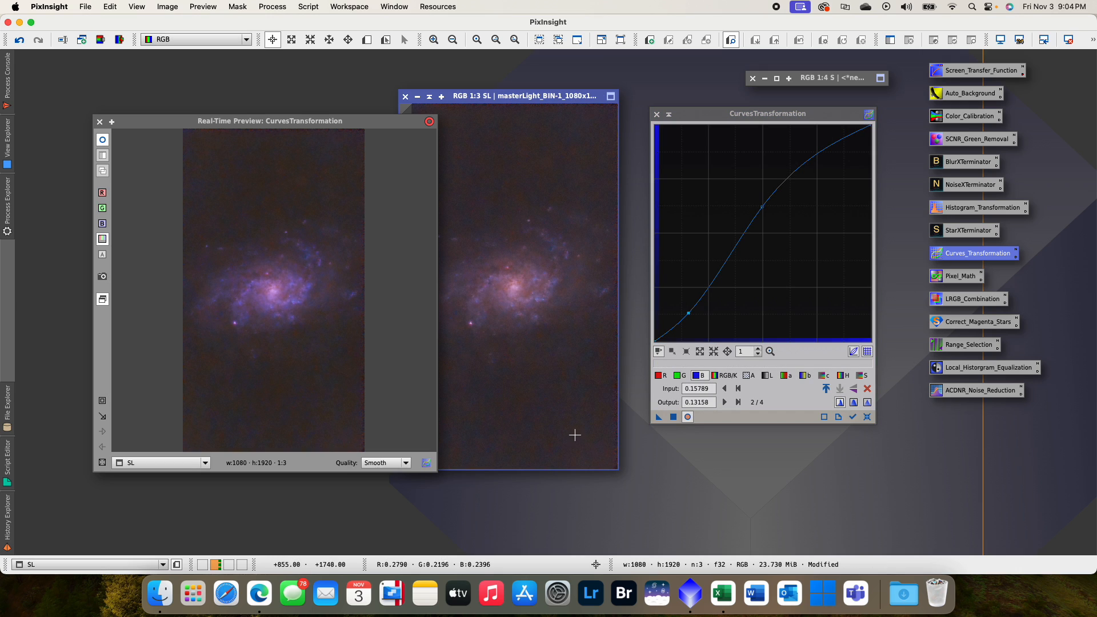
{"action": "left_click", "coordinate": [99, 121]}
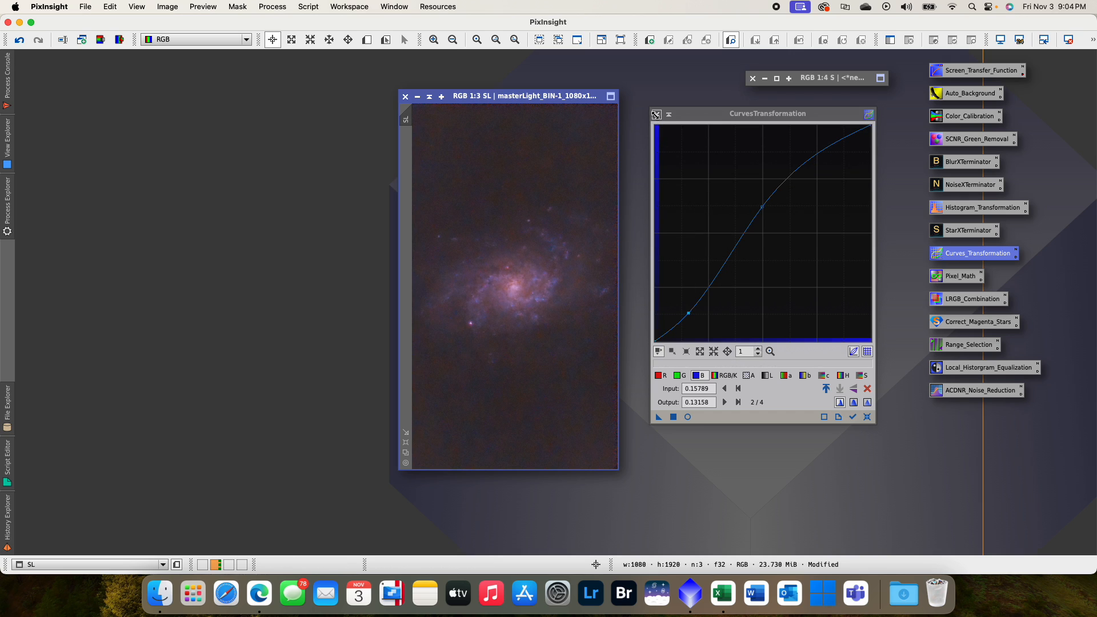
- Close CurvesTransformation and run the CorrectMagentaStars script on SL with an amount of 0.80 and lightness preserved
{"action": "left_click", "coordinate": [656, 114]}
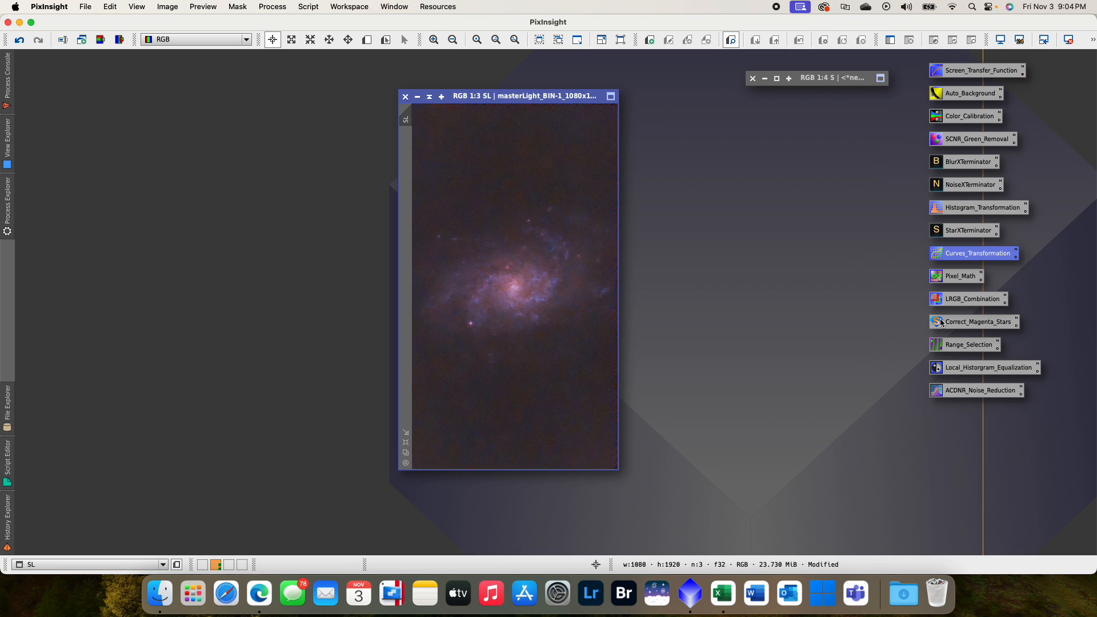
{"action": "left_click", "coordinate": [317, 8]}
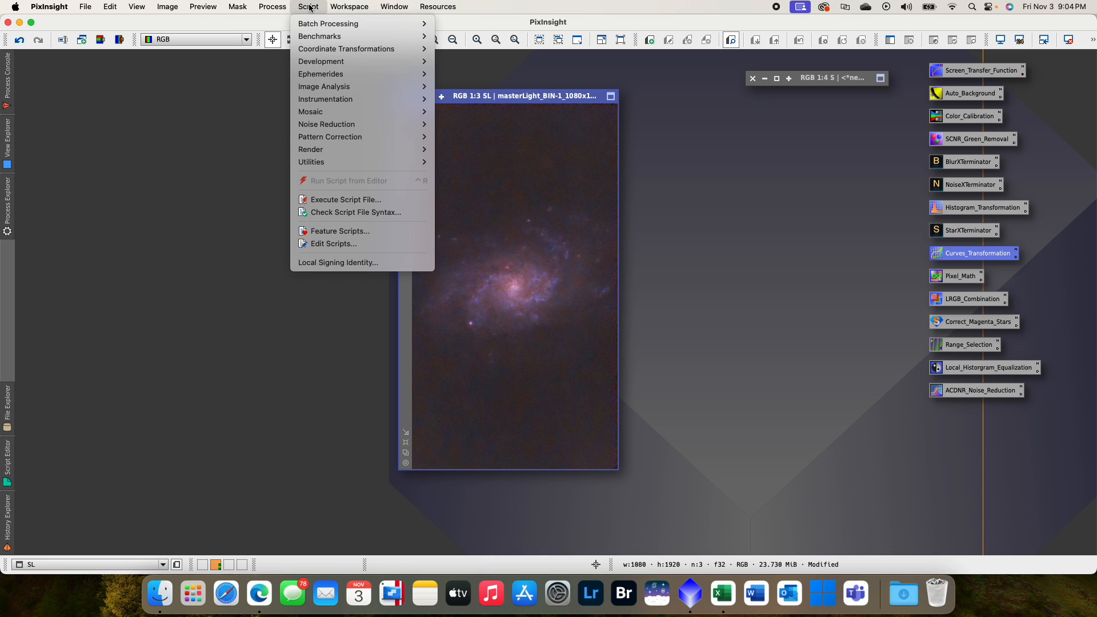
{"action": "mouse_move", "coordinate": [359, 164]}
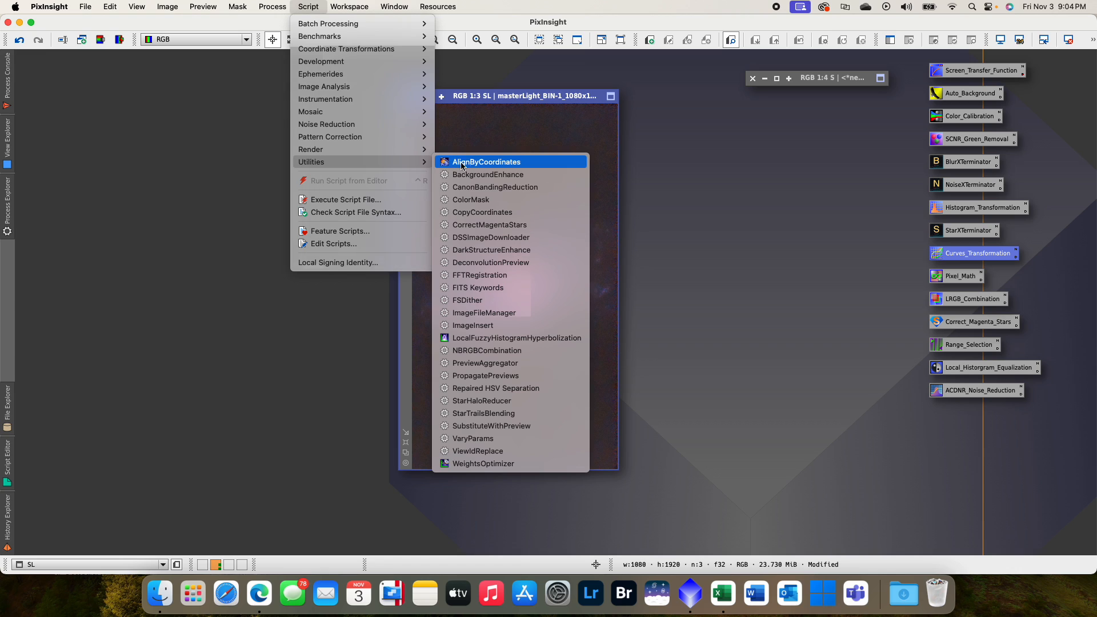
{"action": "left_click", "coordinate": [509, 227]}
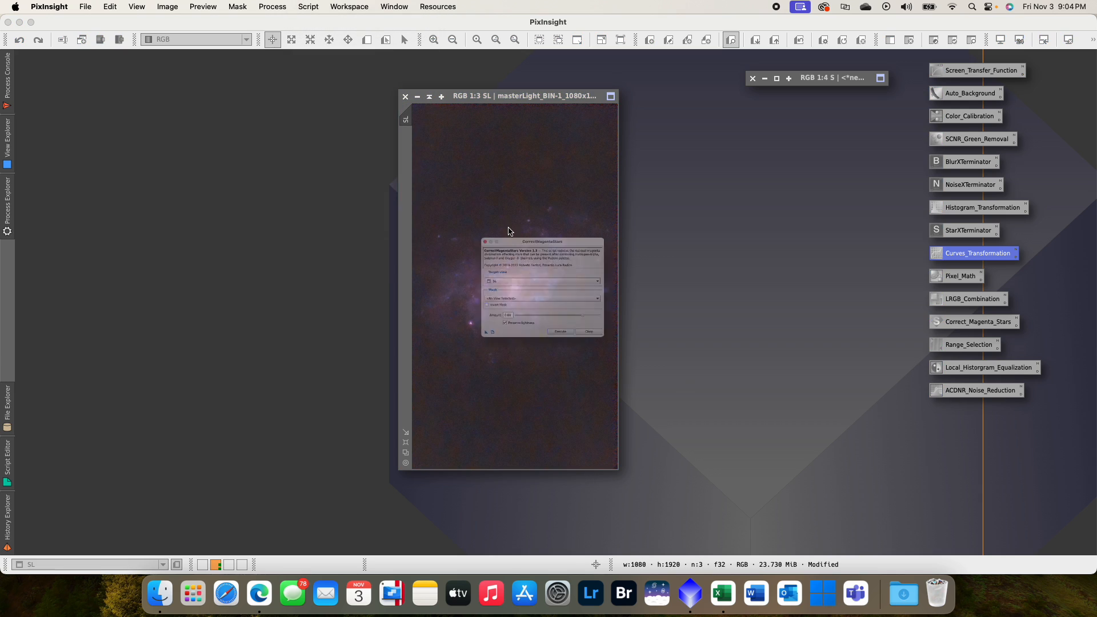
{"action": "left_click_drag", "start_coordinate": [520, 205], "coordinate": [734, 180]}
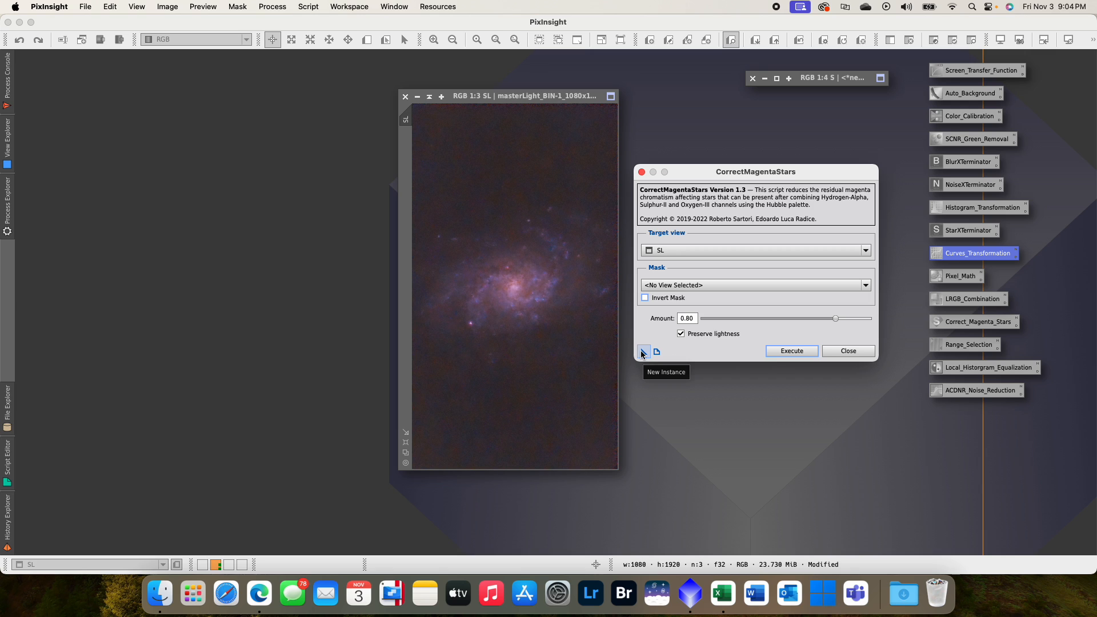
{"action": "left_click_drag", "start_coordinate": [642, 354], "coordinate": [582, 341]}
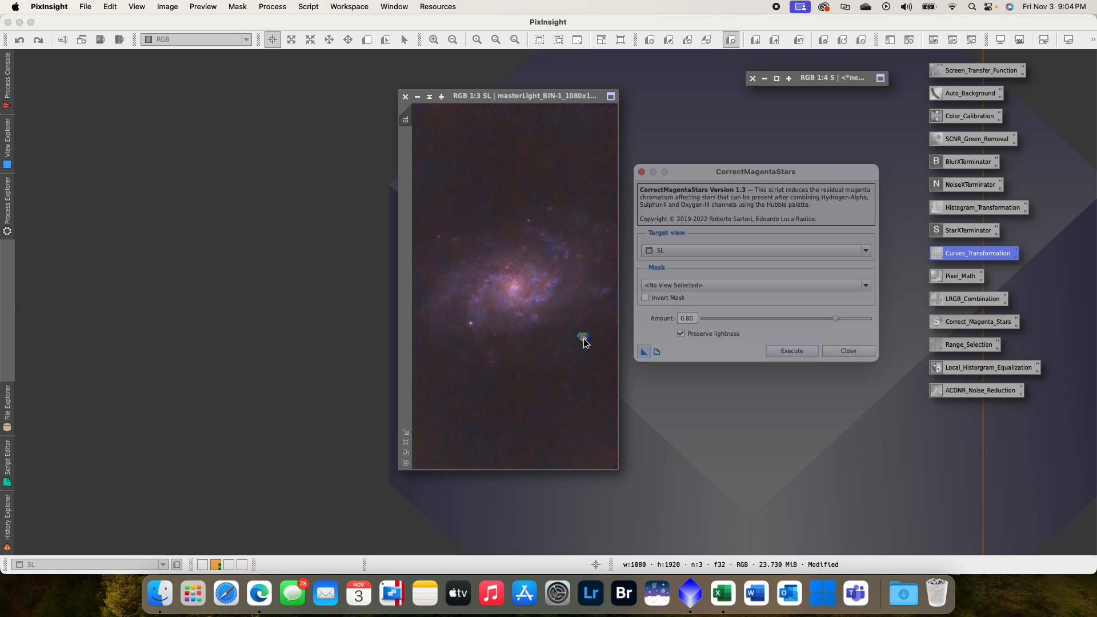
{"action": "key", "text": "Return"}
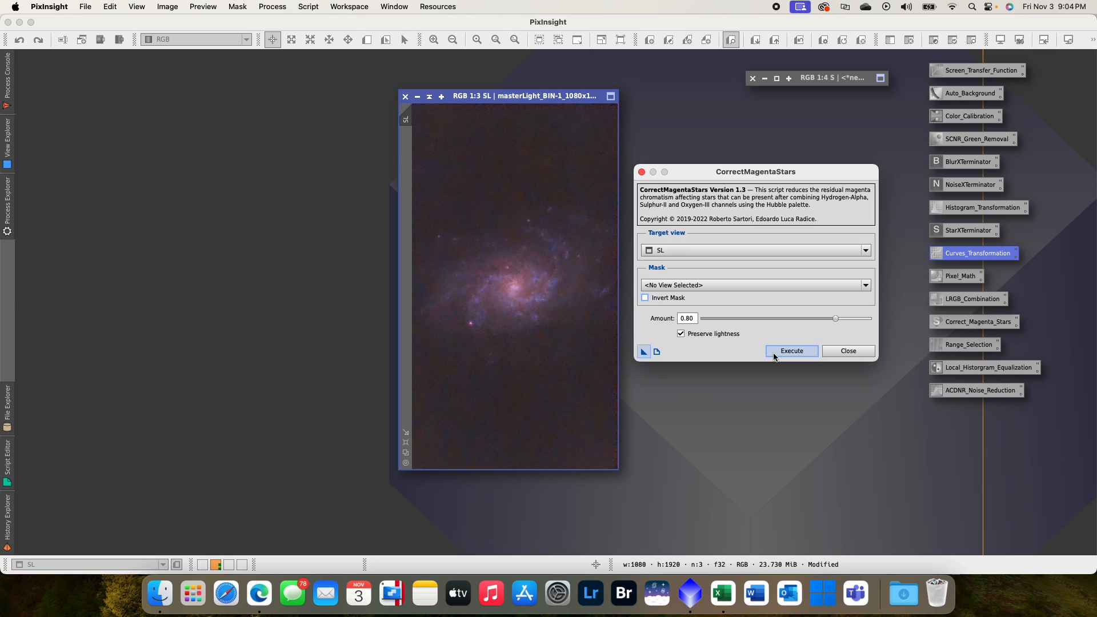
{"action": "left_click", "coordinate": [792, 351]}
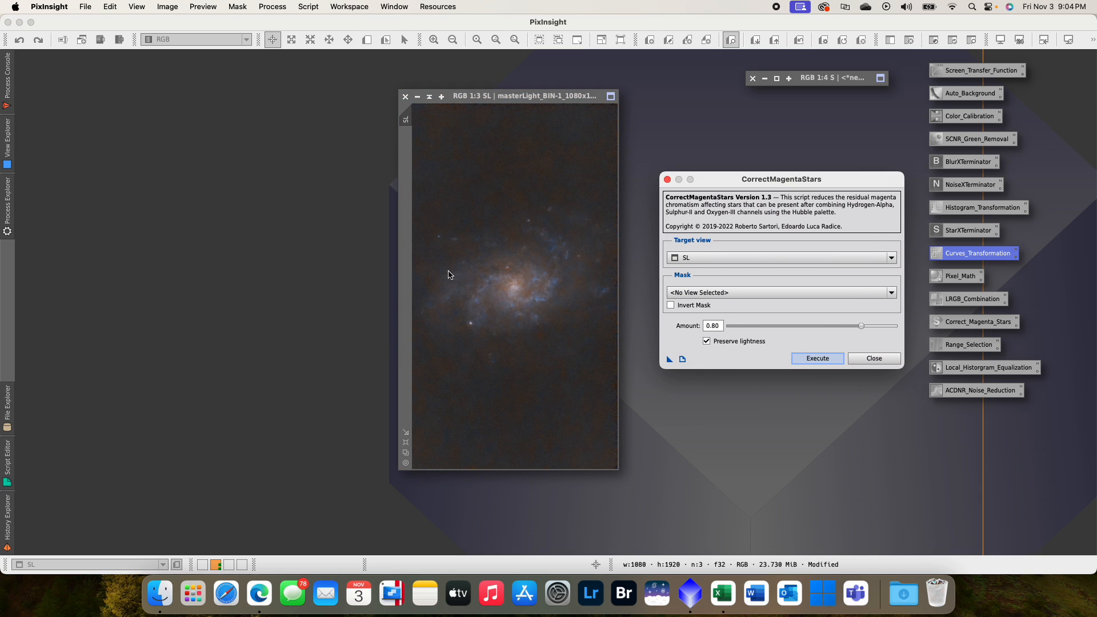
{"action": "left_click", "coordinate": [873, 359]}
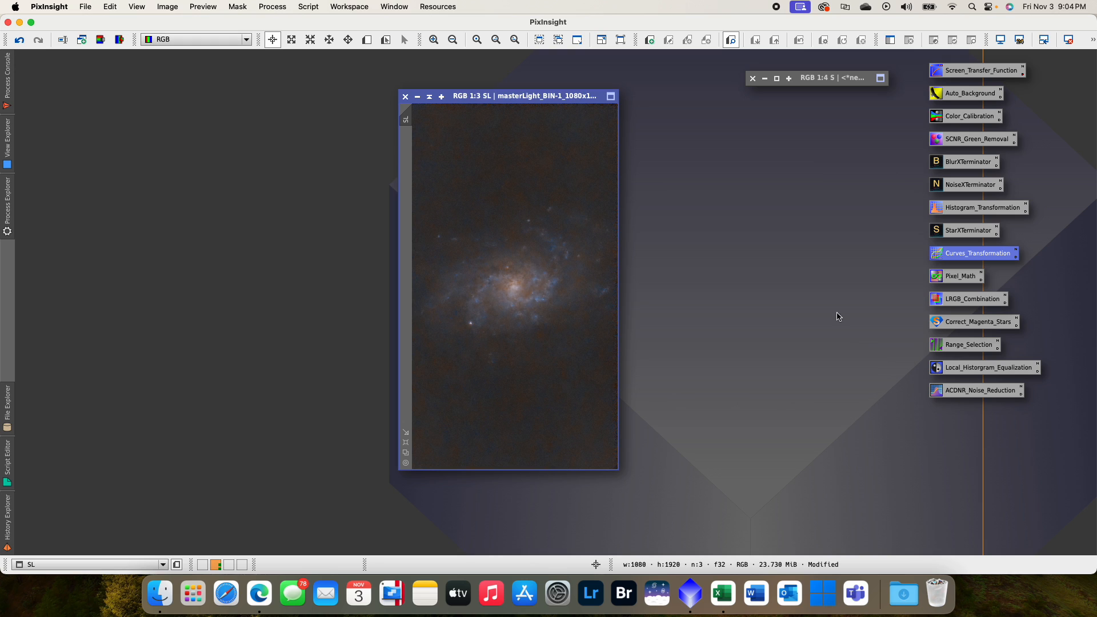
- Remove green from SL with SCNR, using Average Neutral protection and an amount of 1.00, and close the process
{"action": "double_click", "coordinate": [966, 140]}
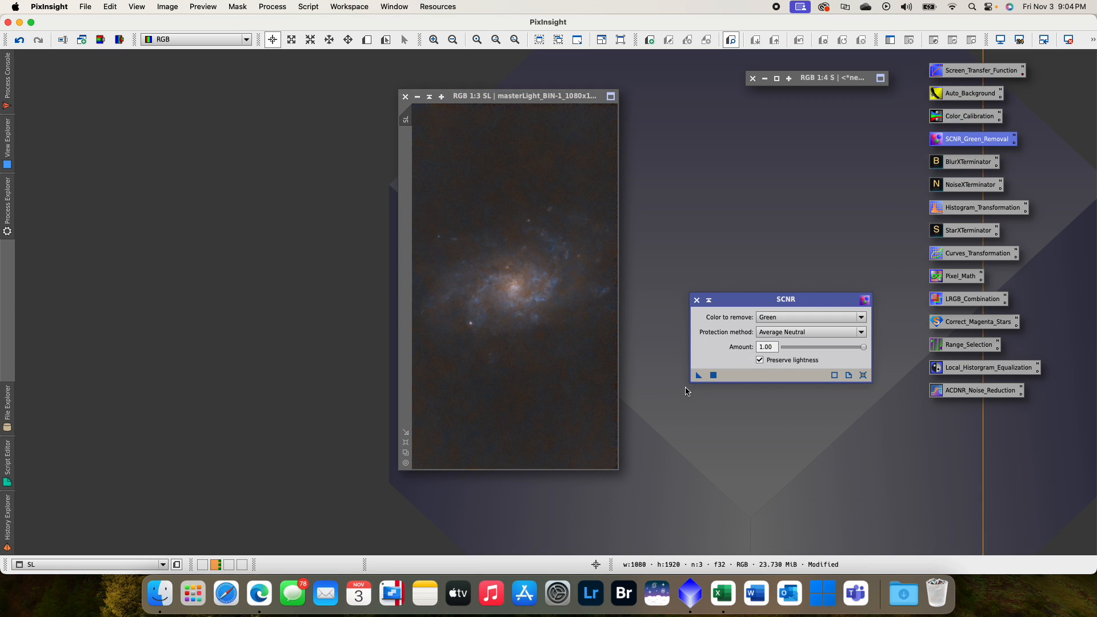
{"action": "left_click_drag", "start_coordinate": [697, 378], "coordinate": [577, 348]}
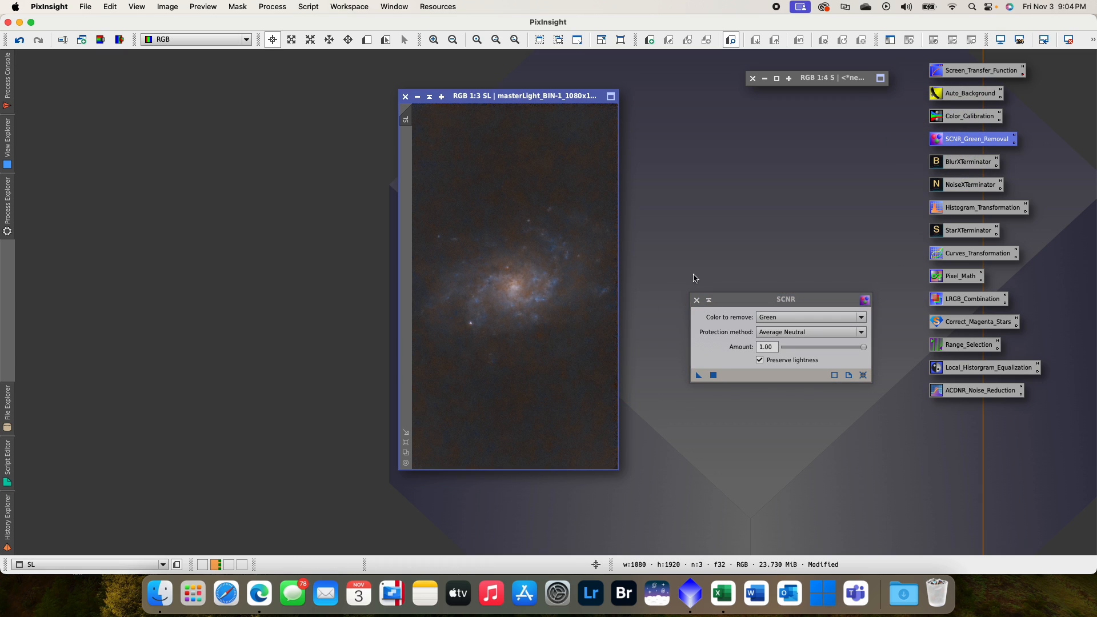
{"action": "left_click", "coordinate": [697, 300]}
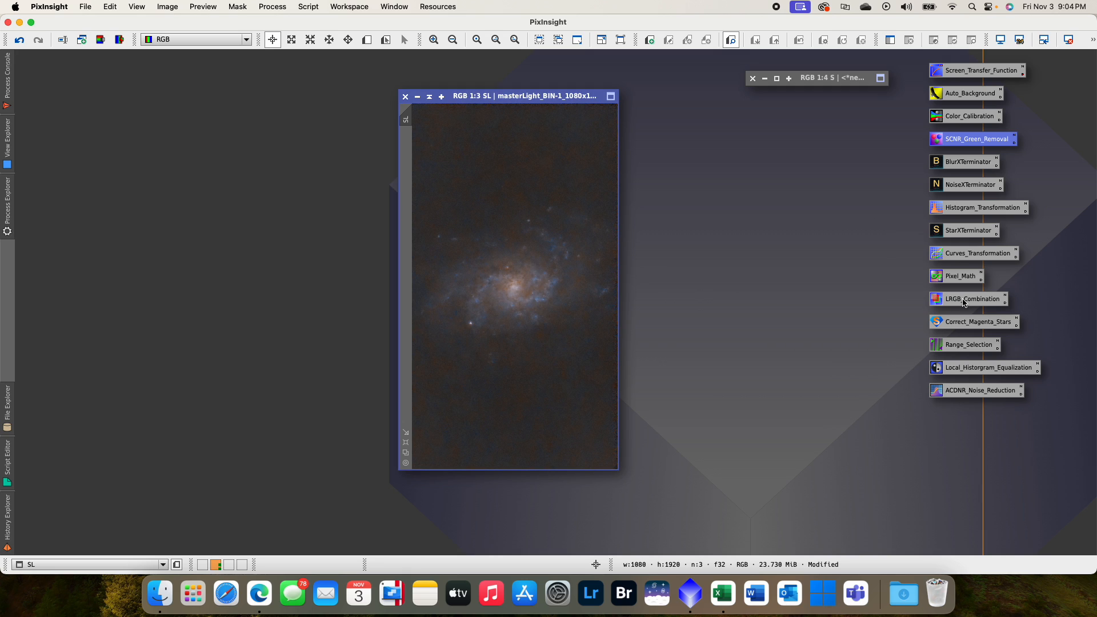
- Apply a blue-channel S-curve through about (0.50, 0.57) and (0.14, 0.14) to SL using the real-time preview, and close CurvesTransformation
{"action": "double_click", "coordinate": [955, 251]}
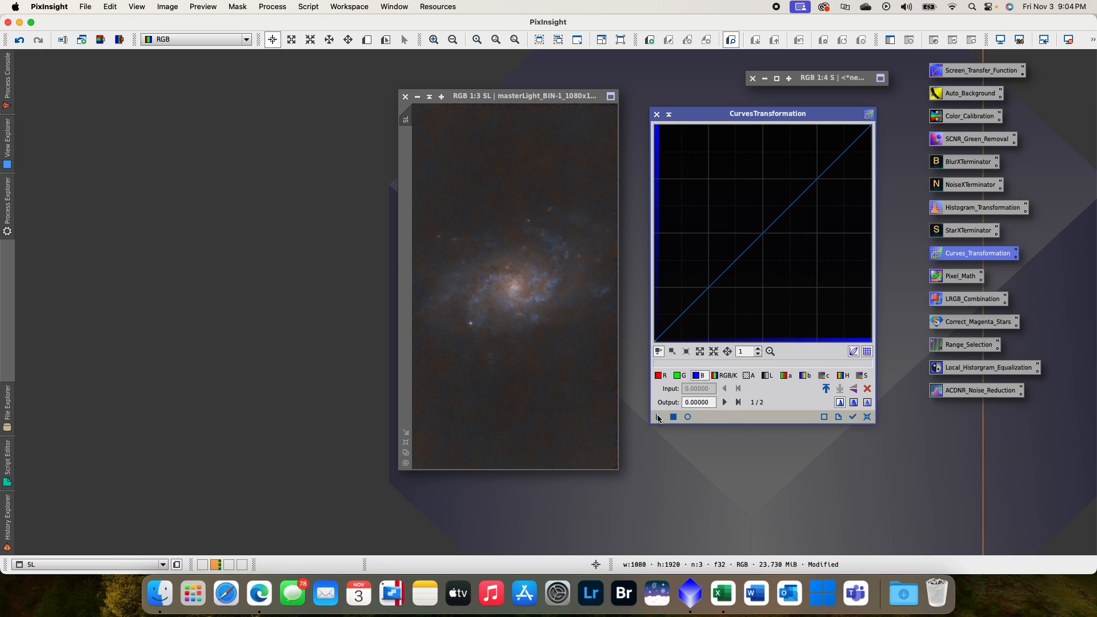
{"action": "left_click", "coordinate": [687, 416]}
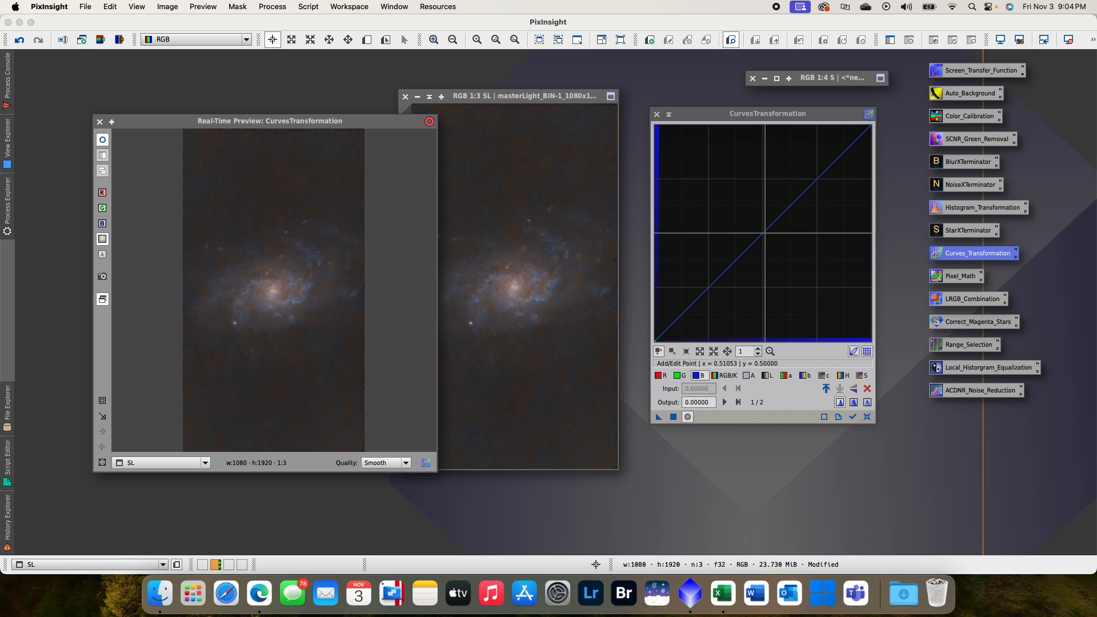
{"action": "left_click_drag", "start_coordinate": [762, 233], "coordinate": [762, 224]}
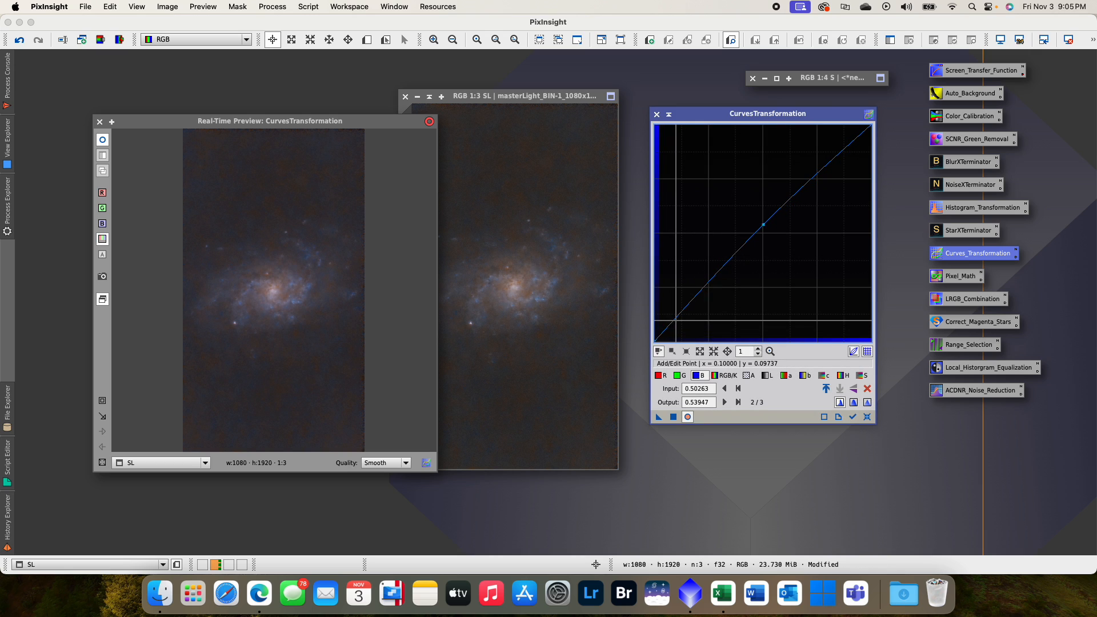
{"action": "left_click_drag", "start_coordinate": [686, 311], "coordinate": [685, 312]}
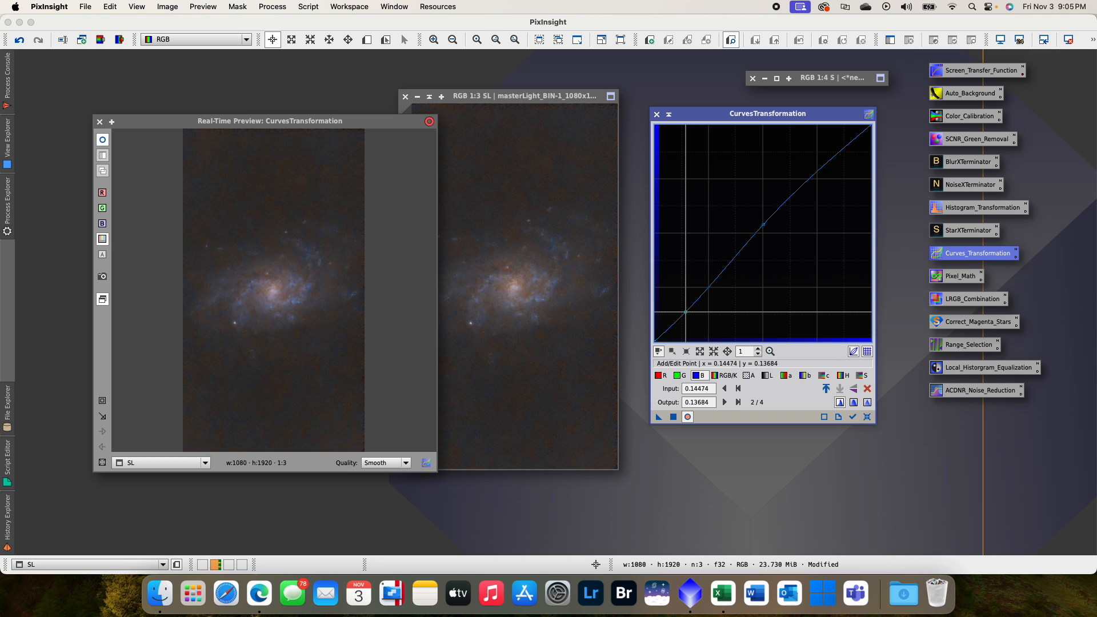
{"action": "left_click_drag", "start_coordinate": [763, 224], "coordinate": [763, 219]}
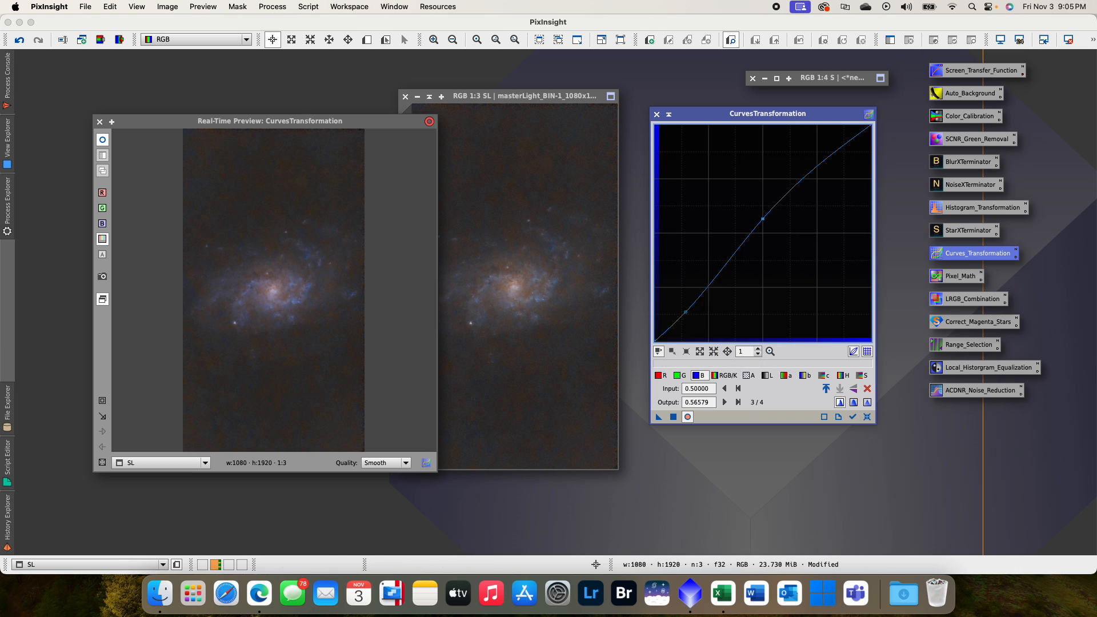
{"action": "left_click_drag", "start_coordinate": [657, 420], "coordinate": [583, 367]}
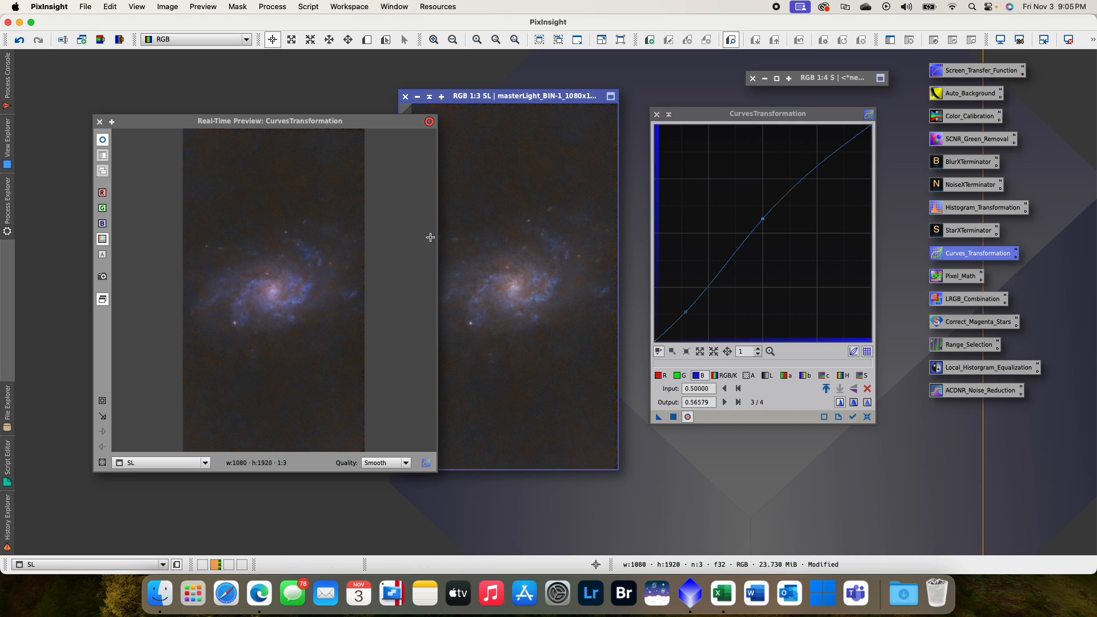
{"action": "left_click", "coordinate": [99, 122]}
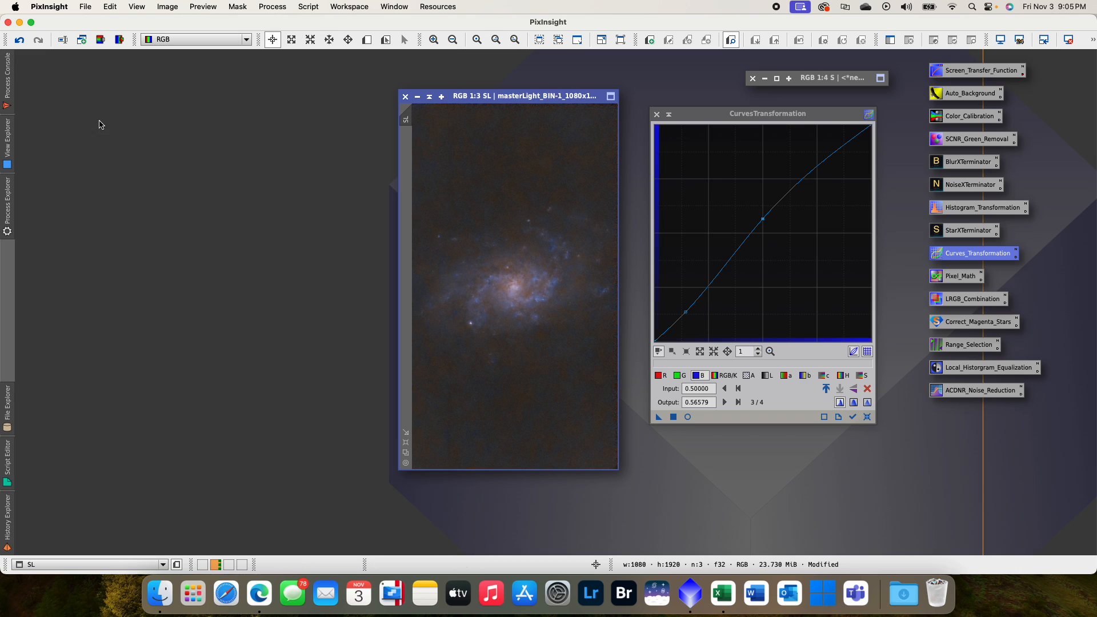
{"action": "left_click", "coordinate": [656, 114]}
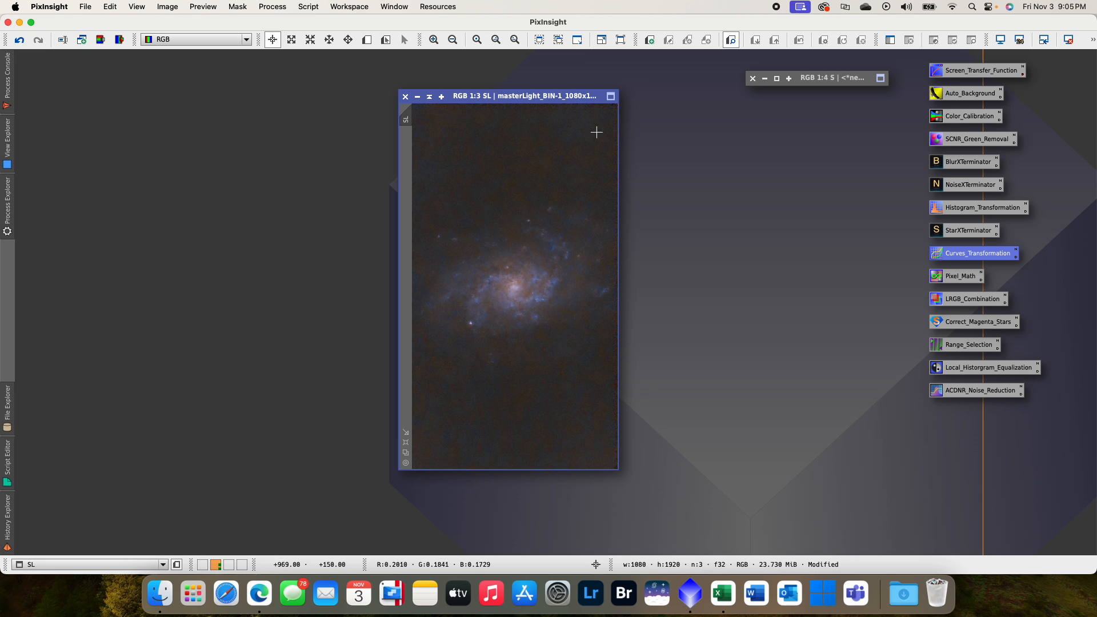
- Reposition the SL window and preview RangeSelection on it with fuzziness 0.20 and smoothness 20
{"action": "left_click_drag", "start_coordinate": [542, 96], "coordinate": [569, 105]}
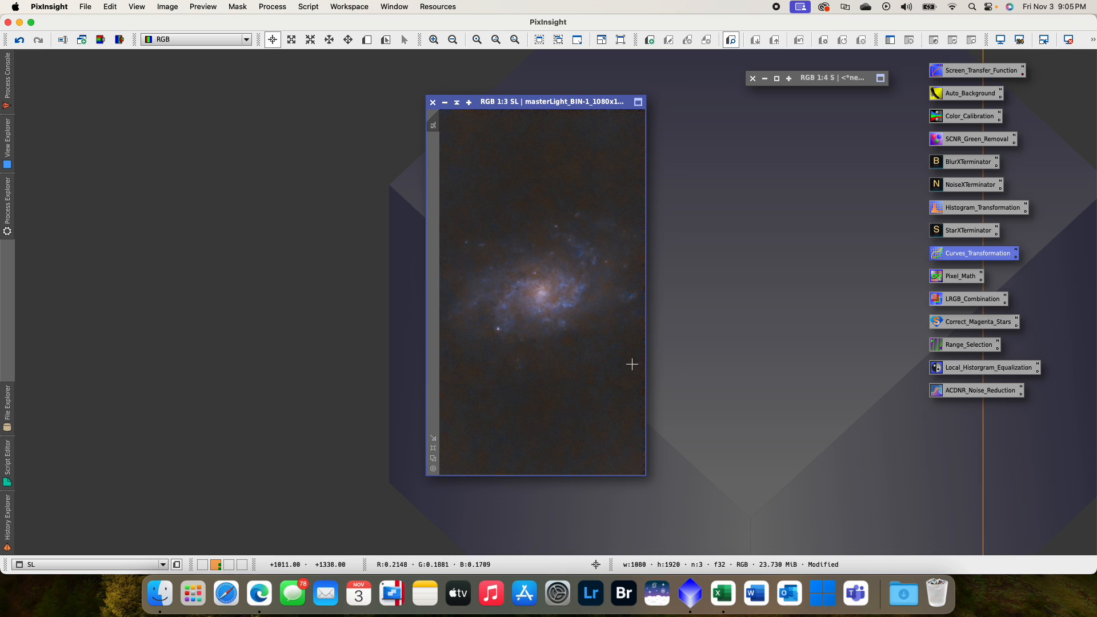
{"action": "double_click", "coordinate": [962, 345]}
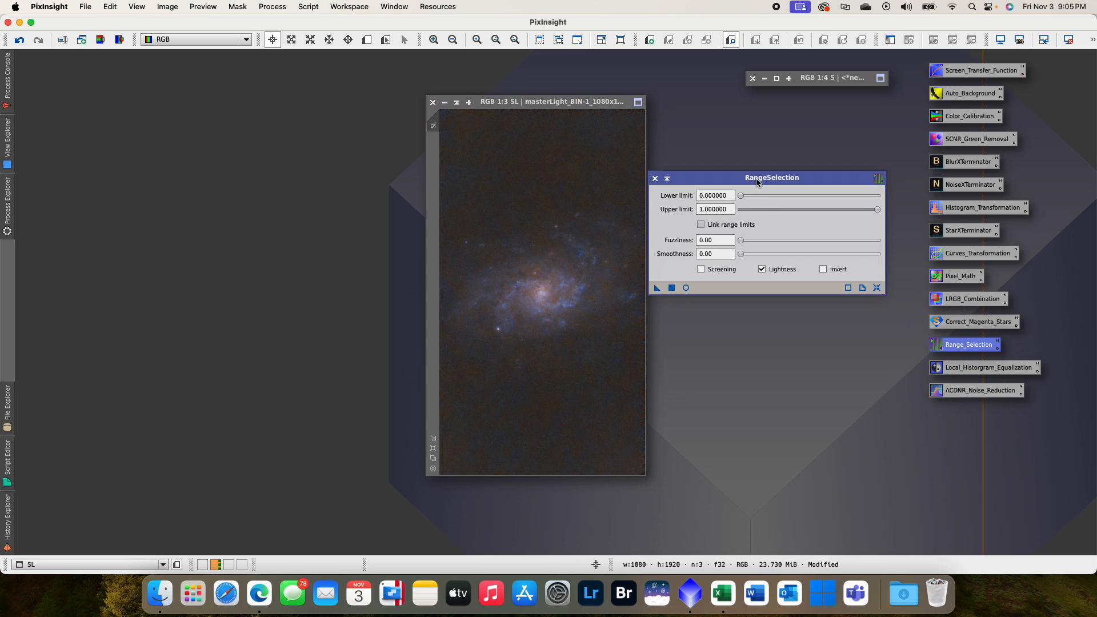
{"action": "left_click_drag", "start_coordinate": [757, 182], "coordinate": [764, 180]}
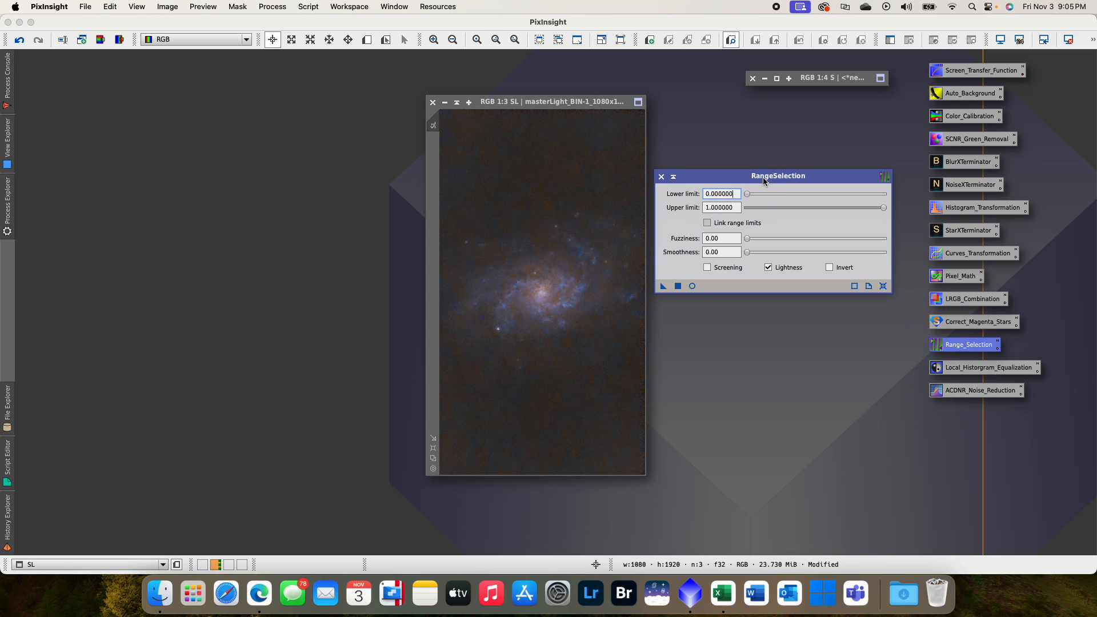
{"action": "left_click", "coordinate": [691, 286]}
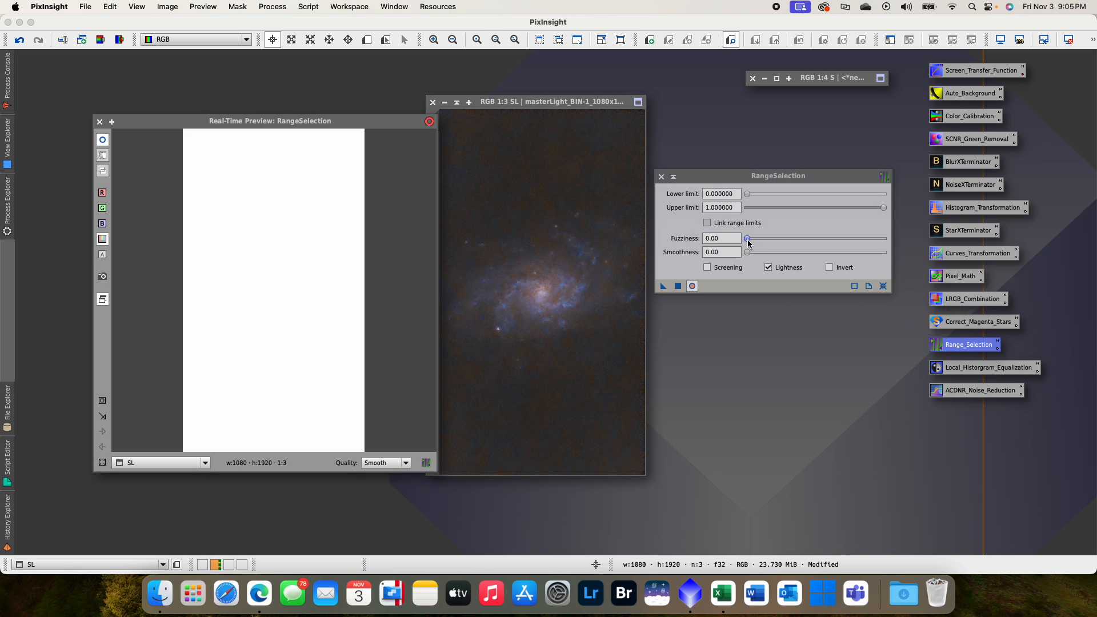
{"action": "mouse_move", "coordinate": [749, 242]}
{"action": "left_mouse_down"}
{"action": "mouse_move", "coordinate": [777, 245]}
{"action": "mouse_move", "coordinate": [755, 256]}
{"action": "mouse_move", "coordinate": [766, 256]}
{"action": "left_mouse_up"}
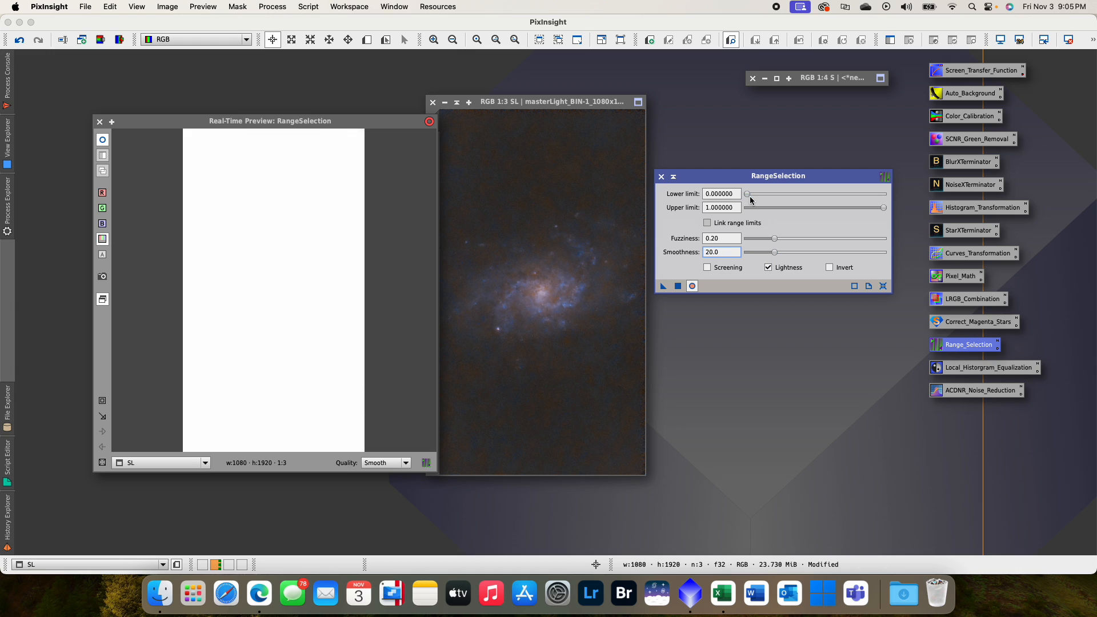
- Set the RangeSelection lower limit to 0.195 to isolate the galaxy, generate the mask image, and close the real-time preview
{"action": "left_click_drag", "start_coordinate": [749, 198], "coordinate": [759, 198]}
{"action": "left_click_drag", "start_coordinate": [766, 198], "coordinate": [774, 199]}
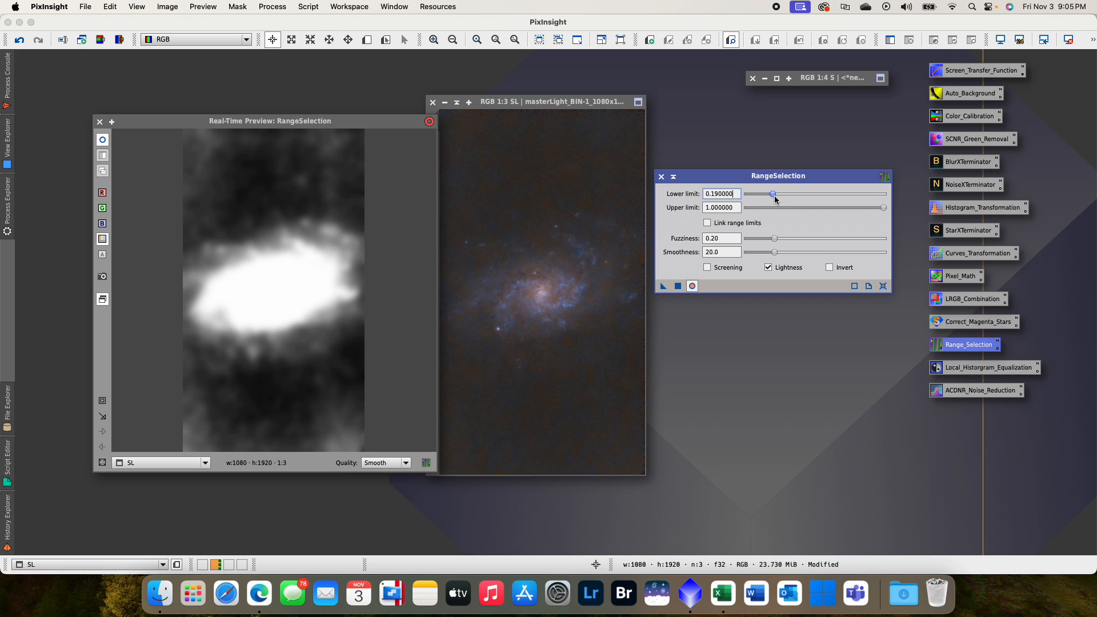
{"action": "left_click_drag", "start_coordinate": [776, 198], "coordinate": [775, 199]}
{"action": "left_click_drag", "start_coordinate": [776, 198], "coordinate": [778, 199]}
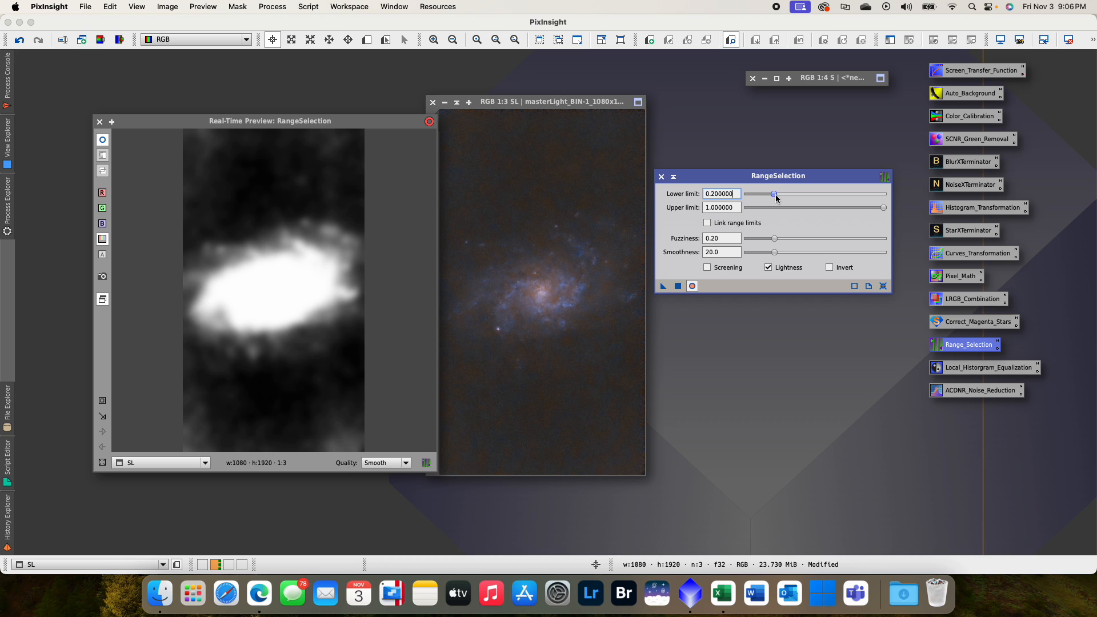
{"action": "left_click_drag", "start_coordinate": [776, 198], "coordinate": [774, 195]}
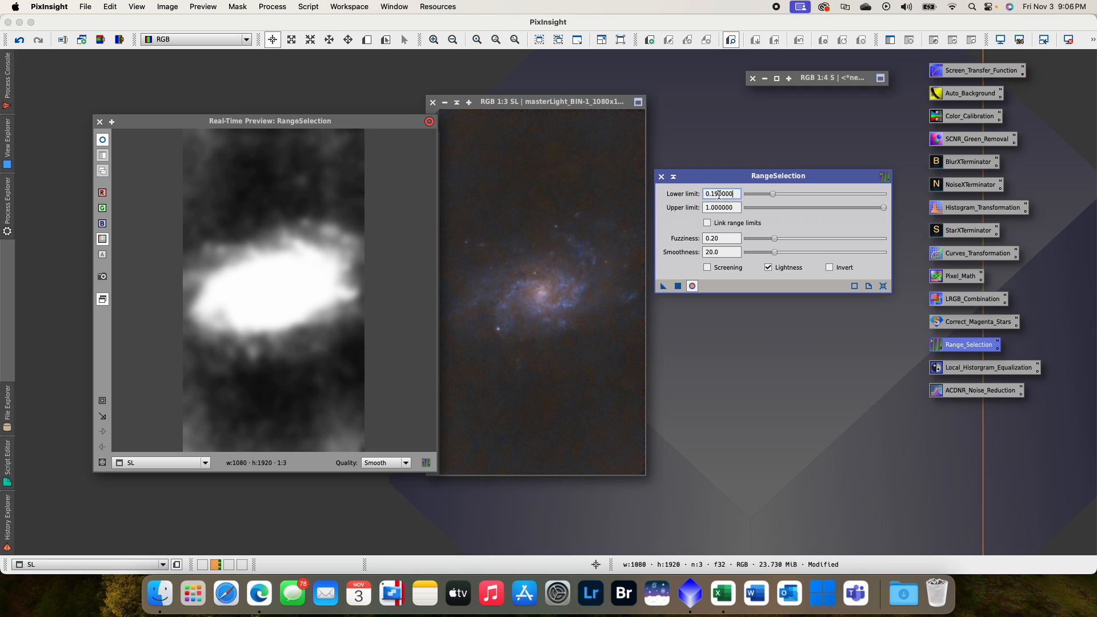
{"action": "key", "text": "Return"}
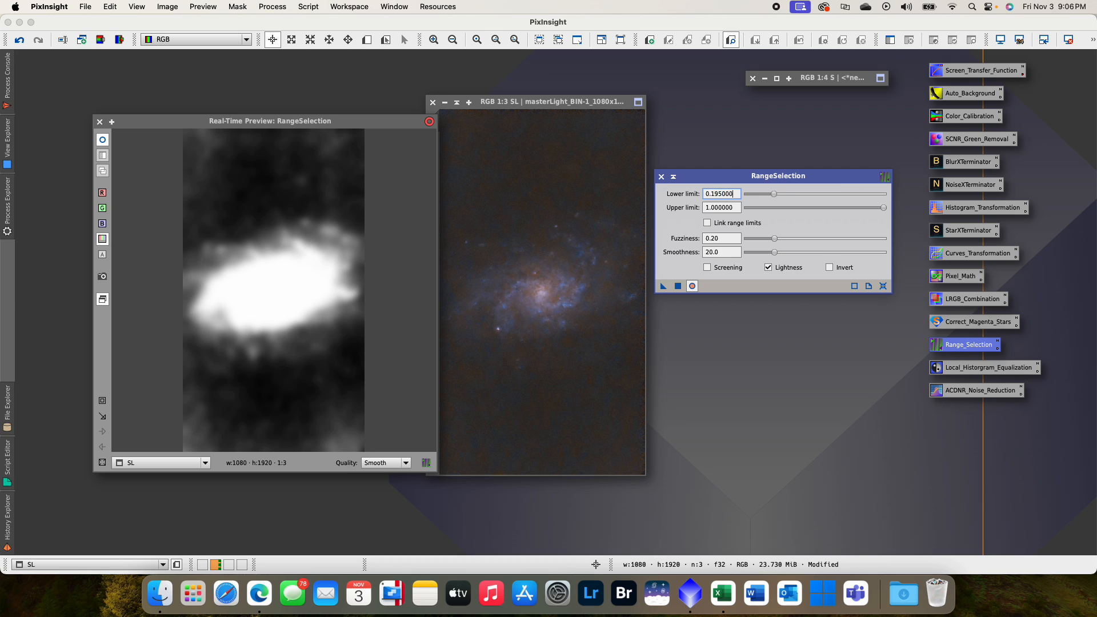
{"action": "left_click", "coordinate": [677, 287]}
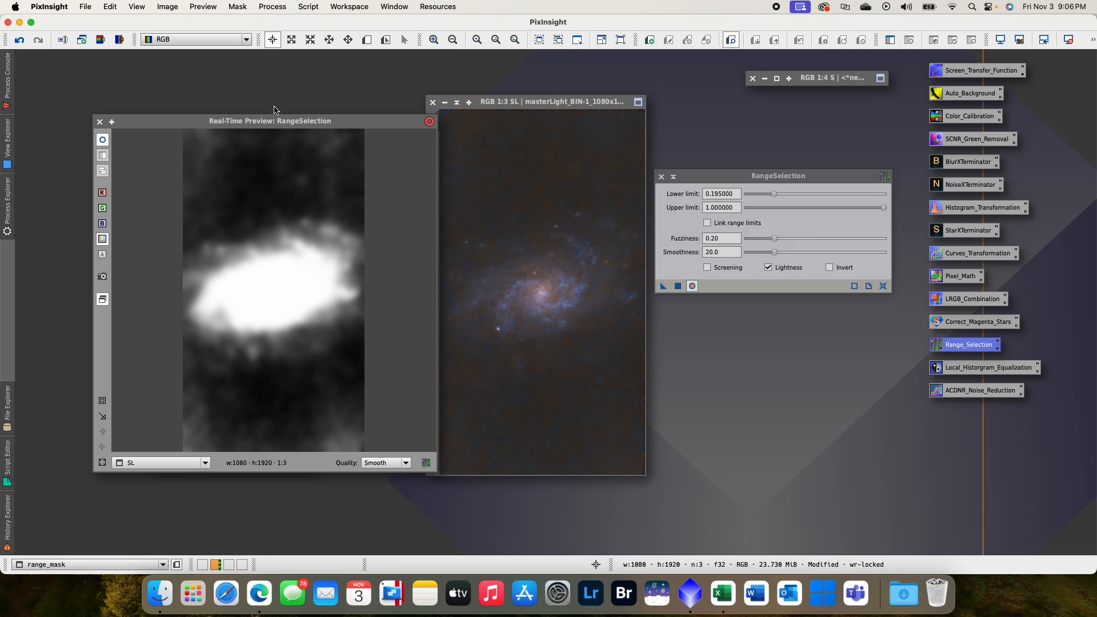
{"action": "left_click_drag", "start_coordinate": [242, 123], "coordinate": [270, 182]}
{"action": "left_click", "coordinate": [129, 181]}
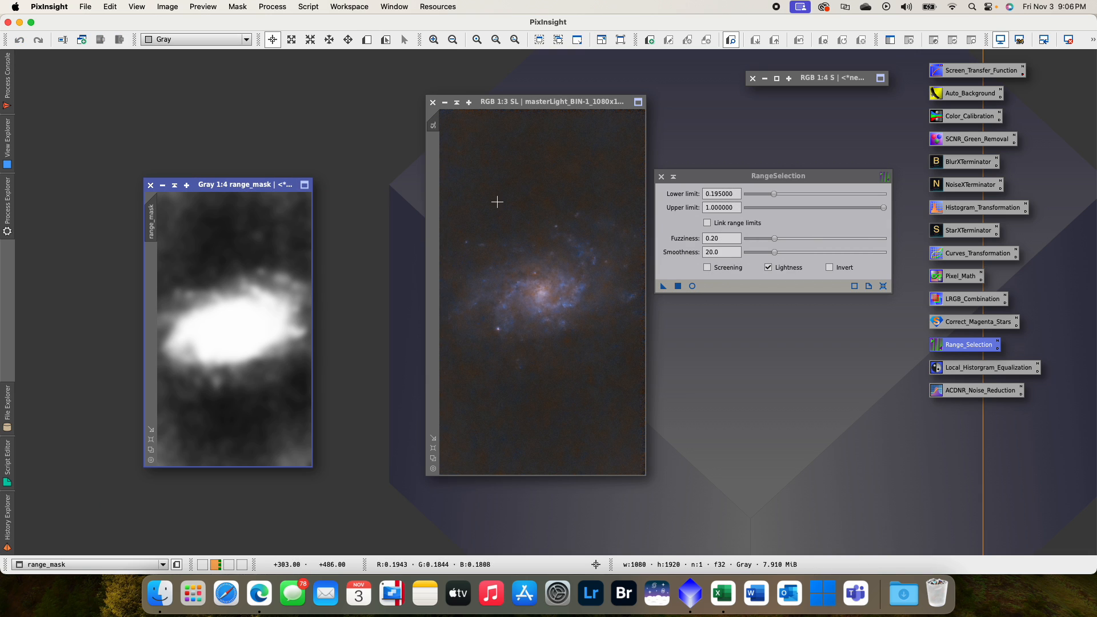
- Close RangeSelection and apply the range mask image to SL as its mask
{"action": "left_click", "coordinate": [660, 176]}
{"action": "left_click_drag", "start_coordinate": [212, 185], "coordinate": [195, 109]}
{"action": "left_click_drag", "start_coordinate": [137, 166], "coordinate": [433, 185]}
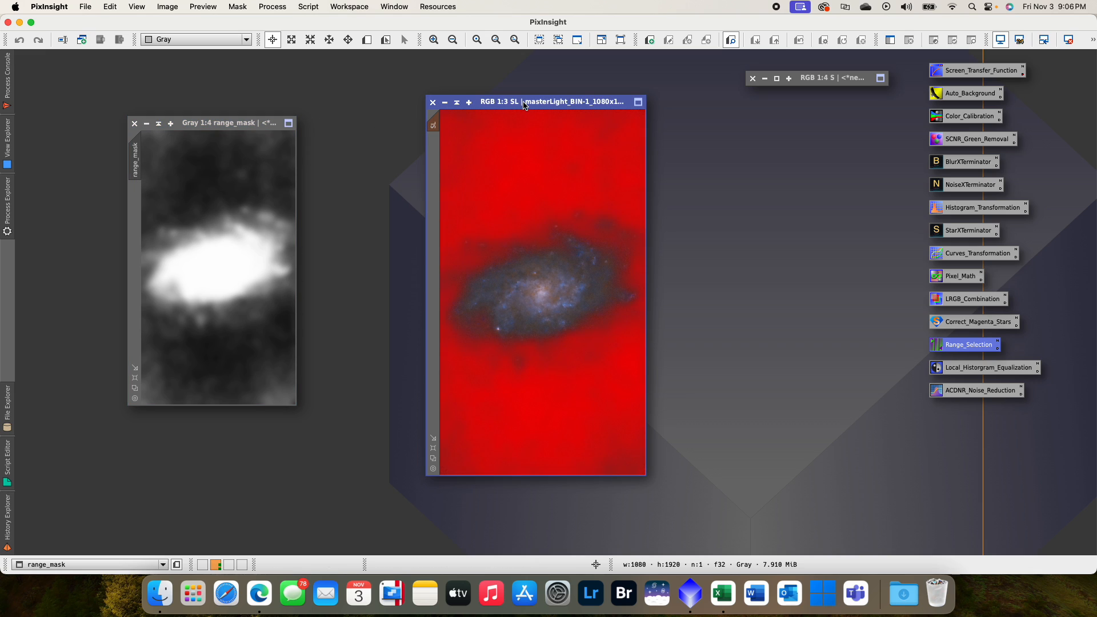
- Invert the mask on SL so the galaxy is protected, and hide the mask overlay
{"action": "left_click", "coordinate": [235, 10]}
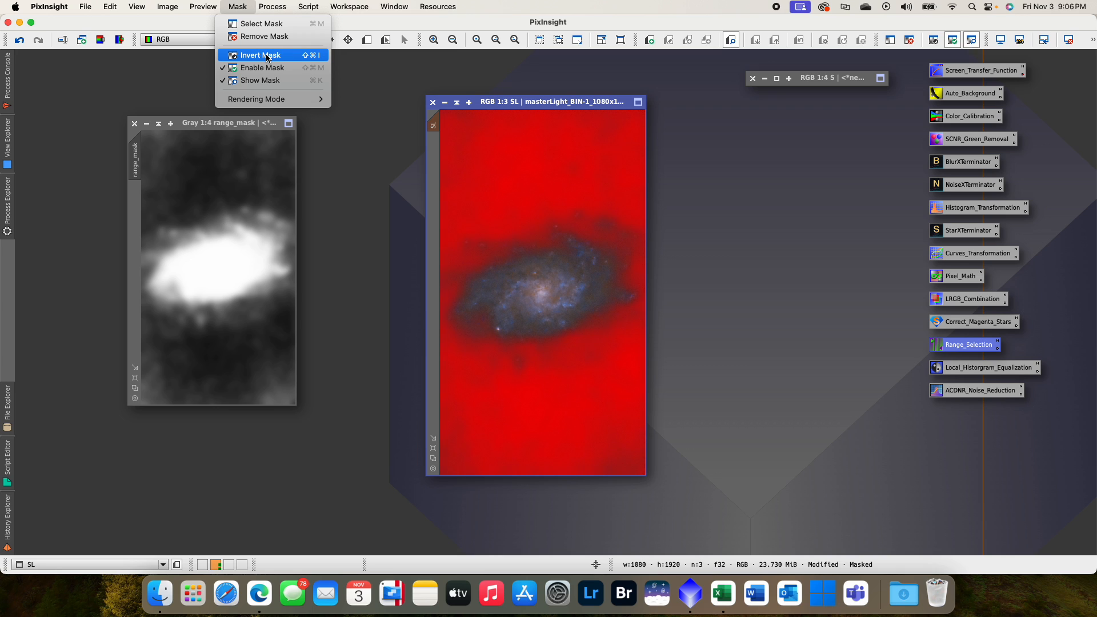
{"action": "left_click", "coordinate": [266, 56]}
{"action": "left_click", "coordinate": [237, 7]}
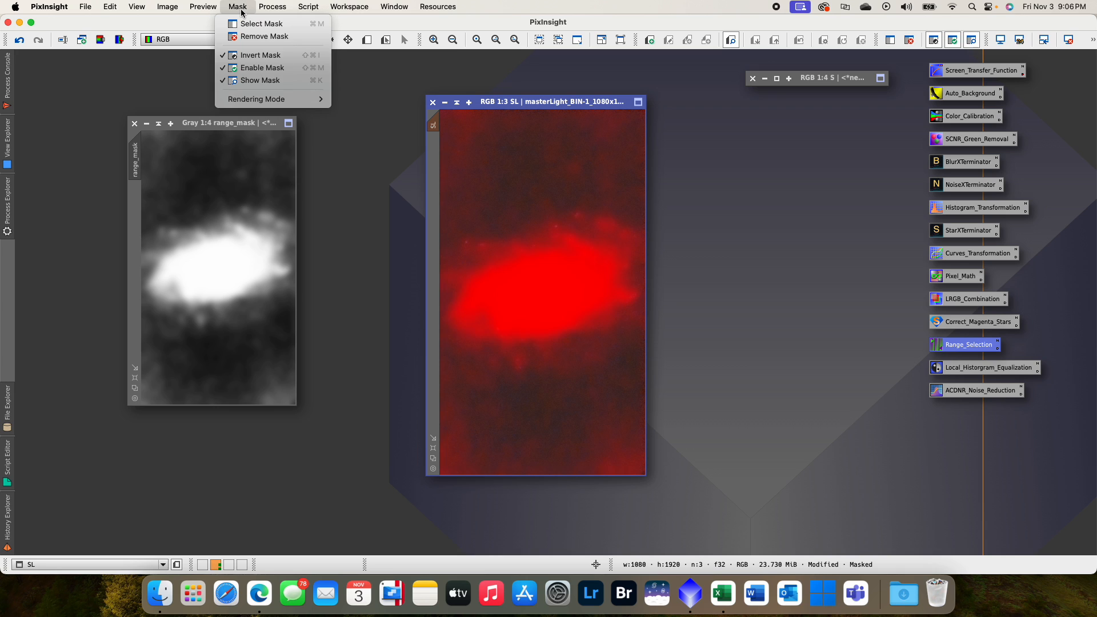
{"action": "left_click", "coordinate": [279, 80]}
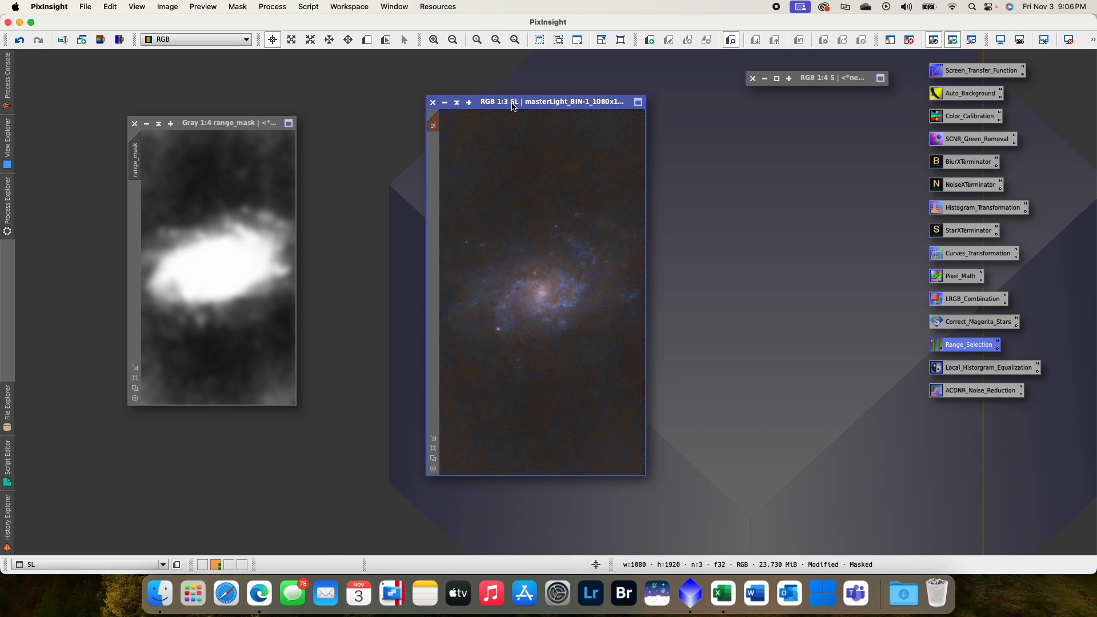
- Apply a previewed CurvesTransformation lightness S-curve to SL with points 0.189/0.142 and 0.808/0.832, and reset the curve
{"action": "double_click", "coordinate": [964, 259]}
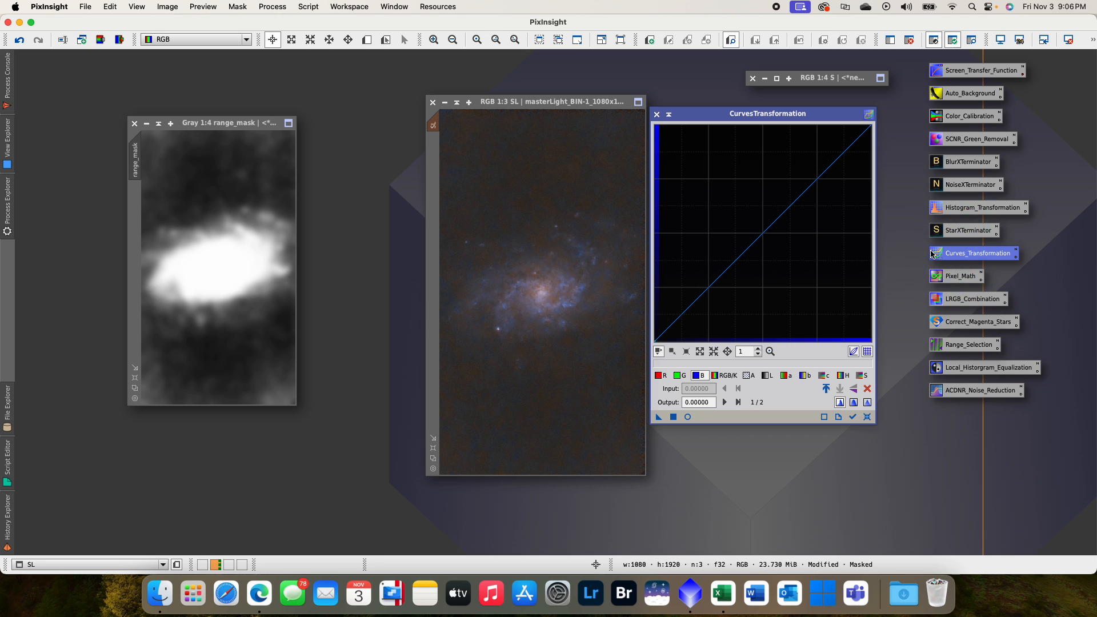
{"action": "left_click", "coordinate": [687, 417]}
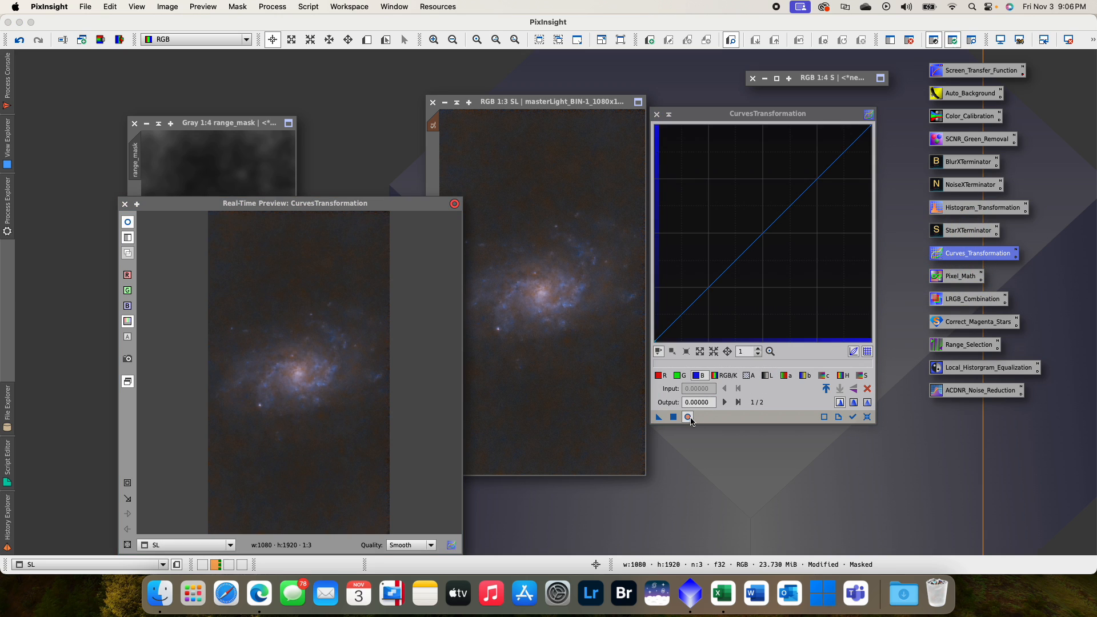
{"action": "left_click_drag", "start_coordinate": [362, 206], "coordinate": [312, 127]}
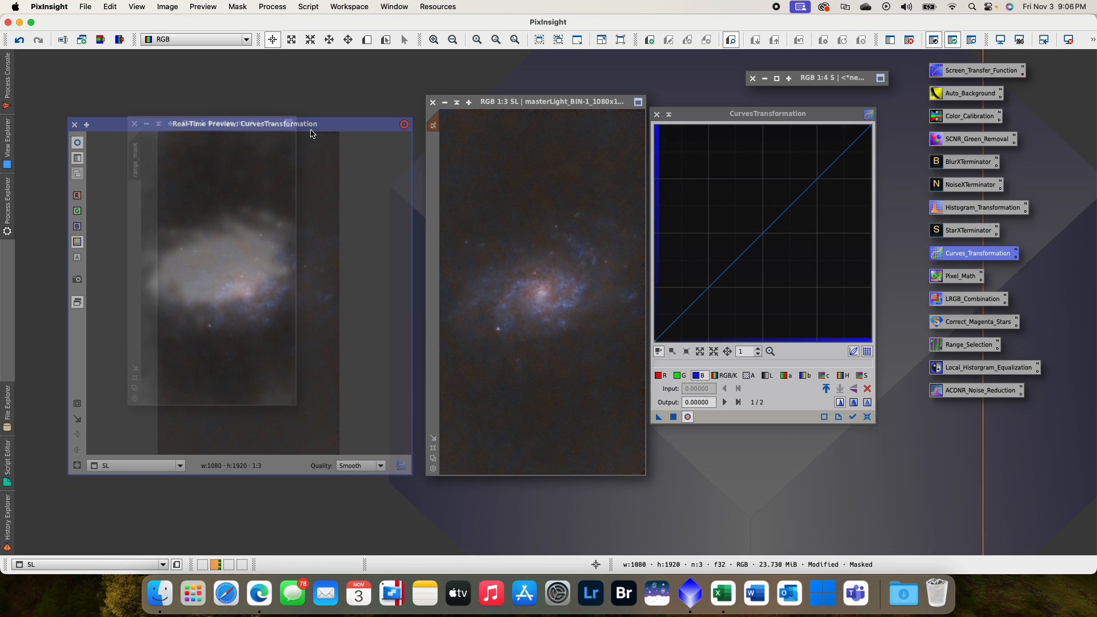
{"action": "left_click", "coordinate": [768, 379]}
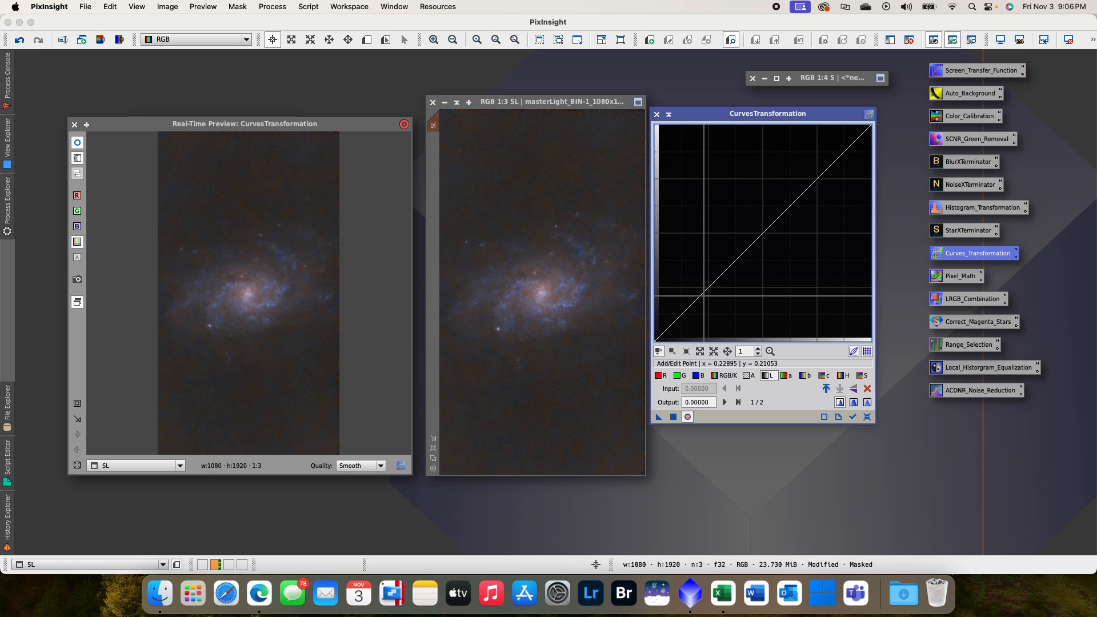
{"action": "left_click_drag", "start_coordinate": [694, 301], "coordinate": [694, 311]}
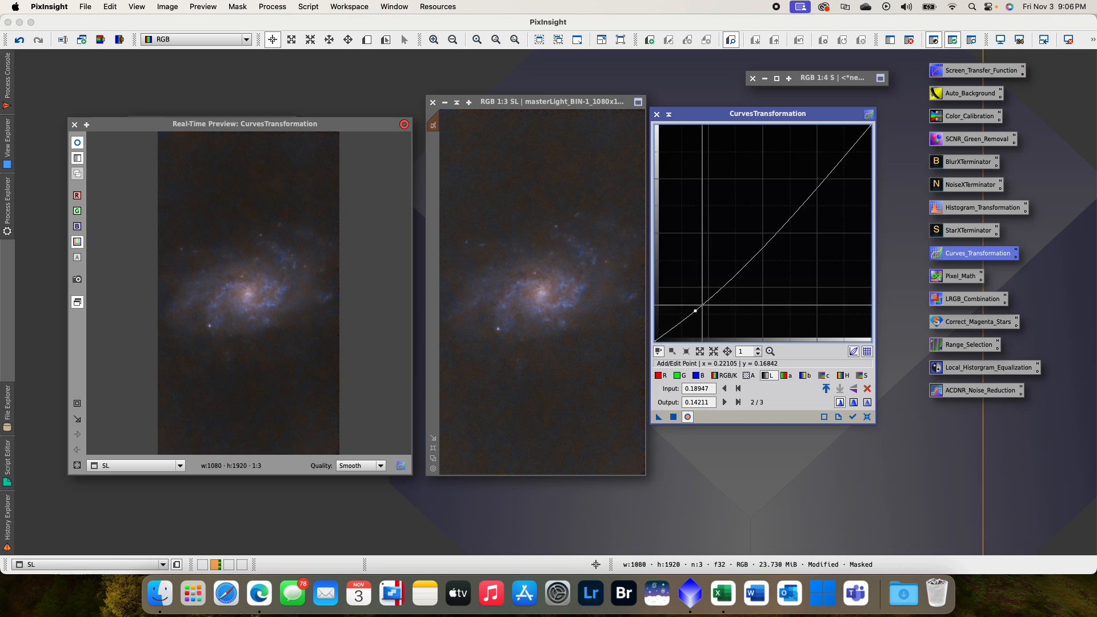
{"action": "left_click", "coordinate": [832, 165]}
{"action": "left_click_drag", "start_coordinate": [832, 165], "coordinate": [830, 161]}
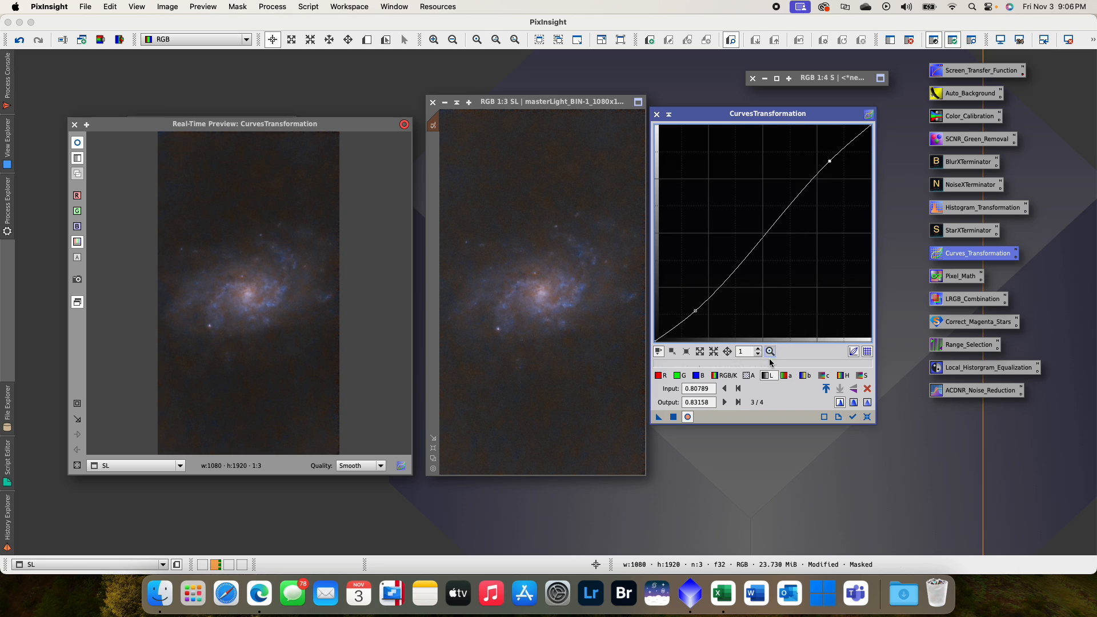
{"action": "left_click_drag", "start_coordinate": [656, 420], "coordinate": [628, 394]}
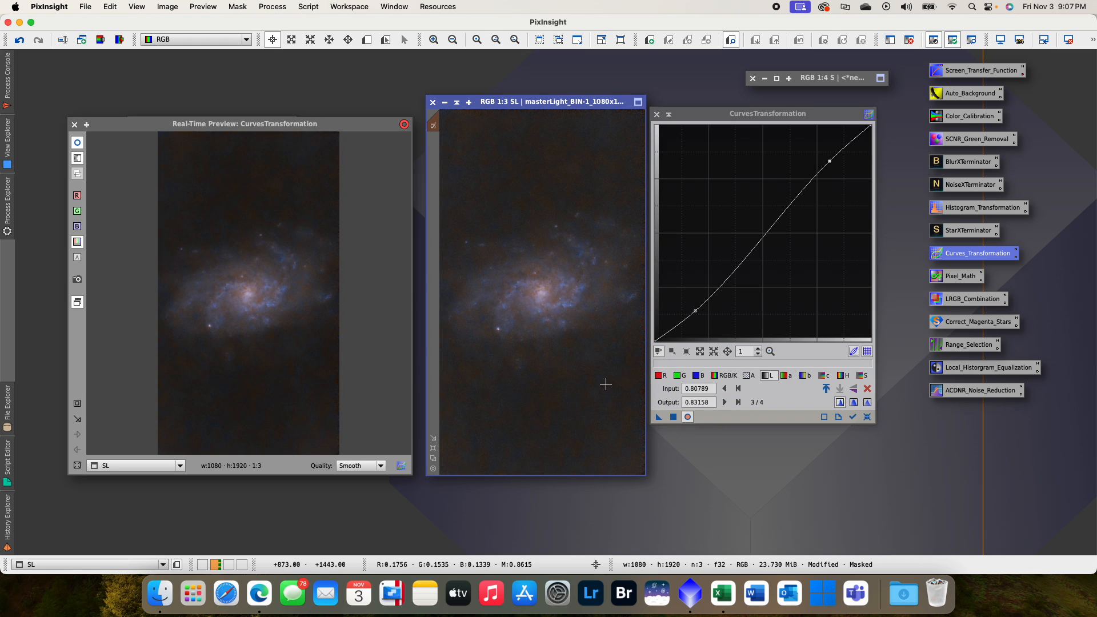
{"action": "left_click", "coordinate": [866, 416]}
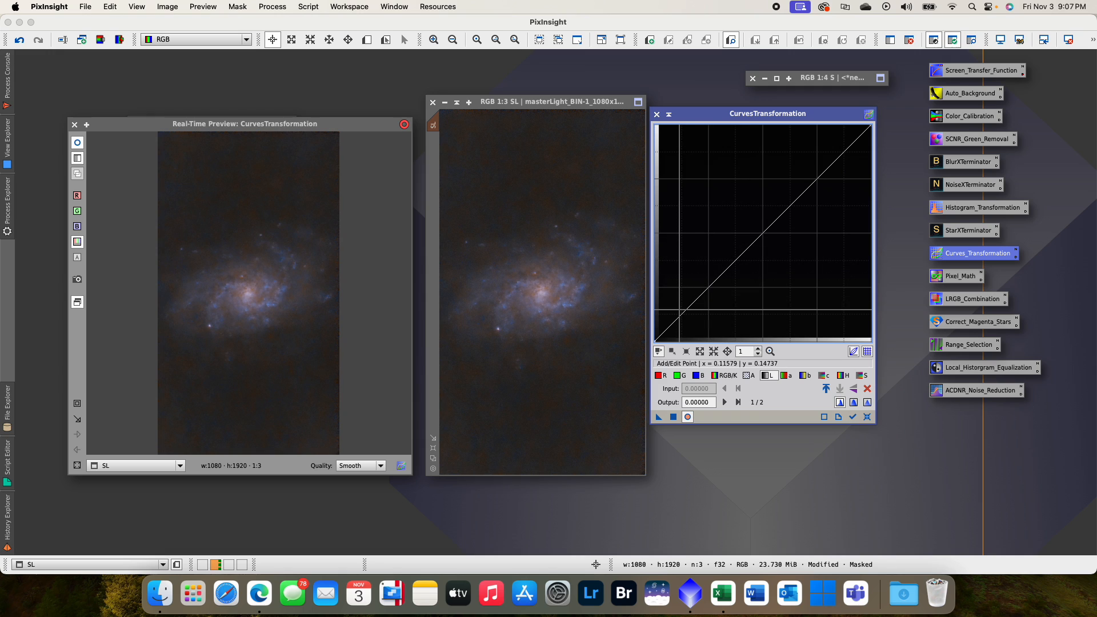
- Apply a second lightness curve to SL with points 0.500/0.526 and 0.168/0.145, and reset the curve
{"action": "left_click", "coordinate": [762, 227]}
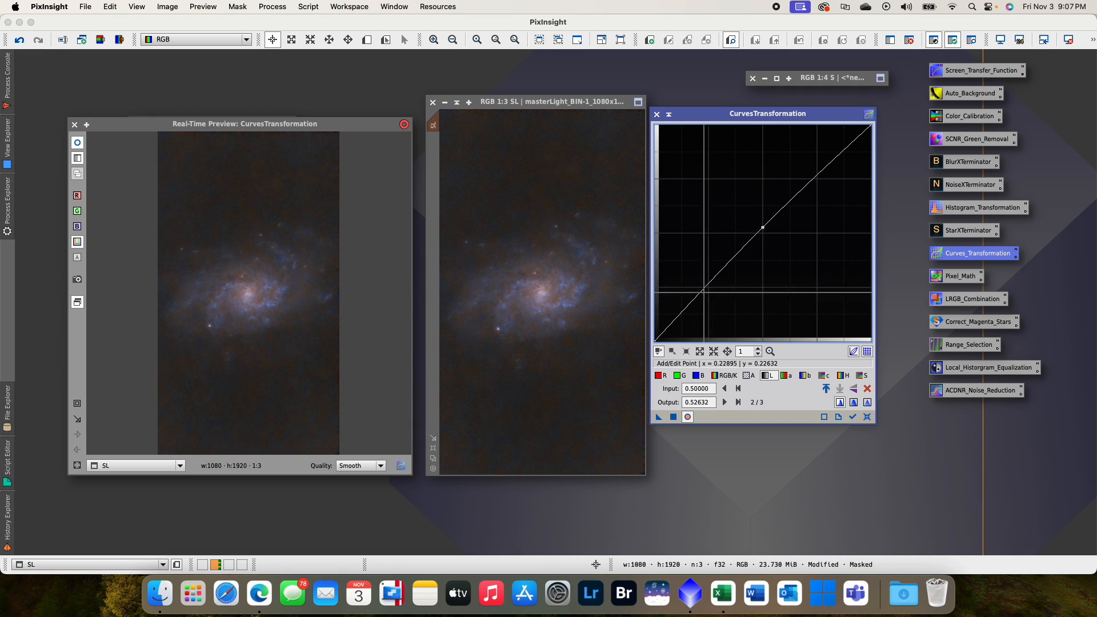
{"action": "left_click", "coordinate": [690, 309]}
{"action": "left_click_drag", "start_coordinate": [690, 309], "coordinate": [691, 310]}
{"action": "left_click_drag", "start_coordinate": [673, 417], "coordinate": [597, 372]}
{"action": "left_click_drag", "start_coordinate": [661, 419], "coordinate": [641, 357]}
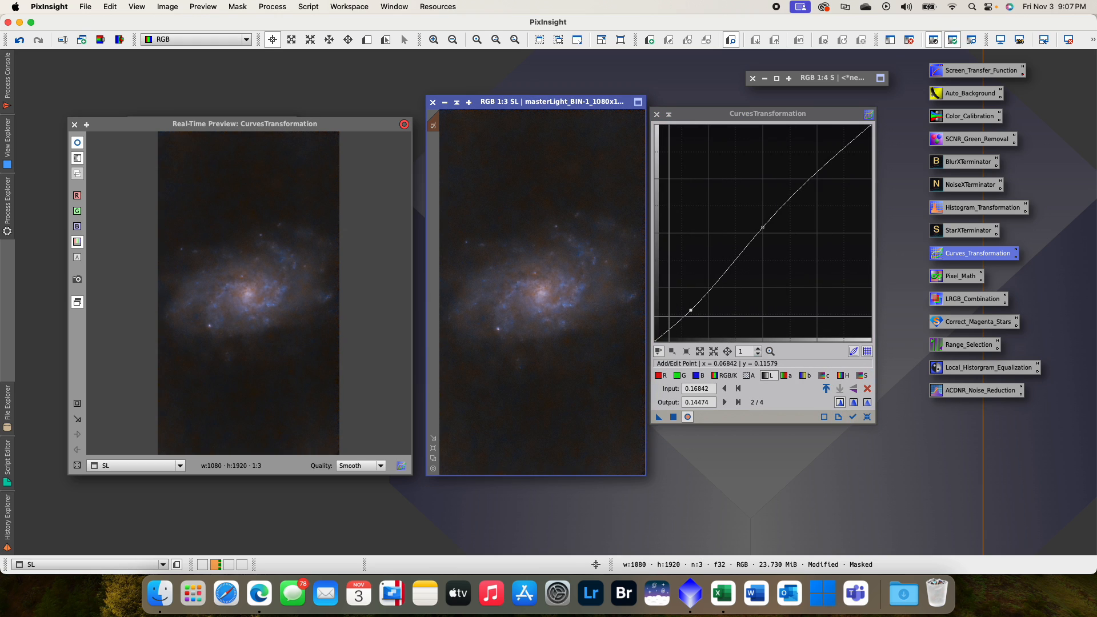
{"action": "left_click", "coordinate": [866, 416]}
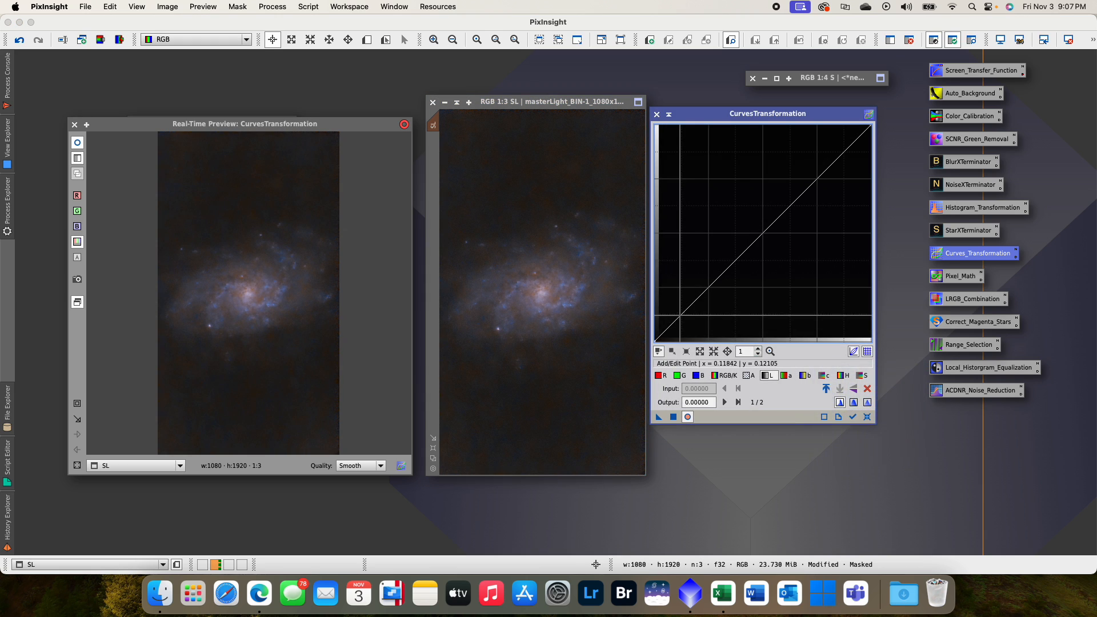
- Darken SL's background with a lightness curve point at 0.155/0.126, and close the real-time preview and CurvesTransformation
{"action": "left_click", "coordinate": [687, 312]}
{"action": "left_click_drag", "start_coordinate": [686, 312], "coordinate": [688, 314]}
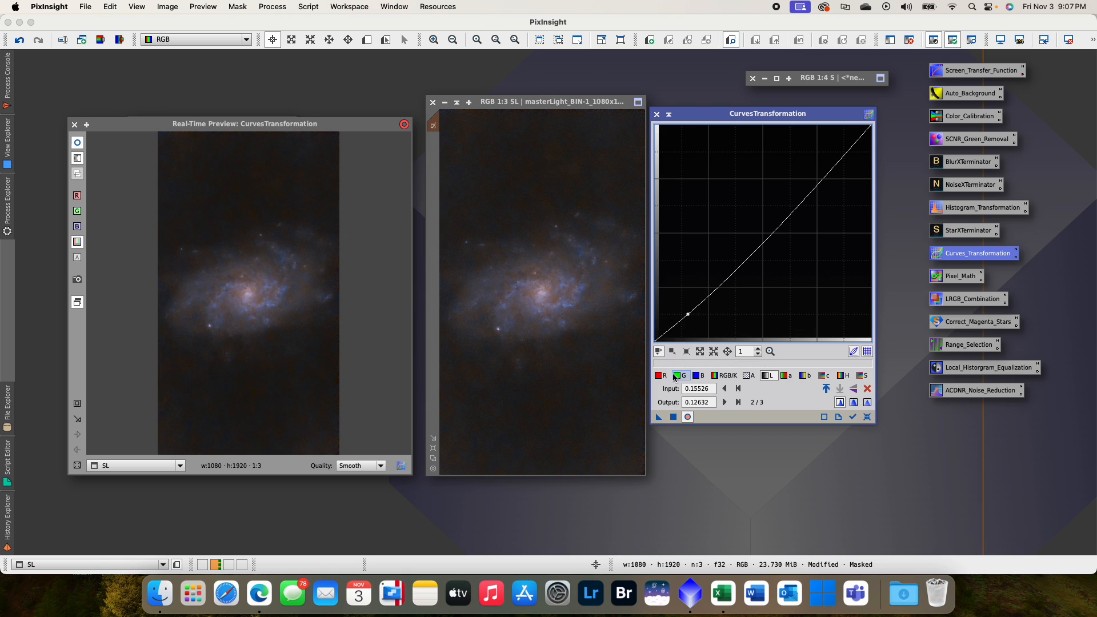
{"action": "left_click_drag", "start_coordinate": [659, 418], "coordinate": [591, 381]}
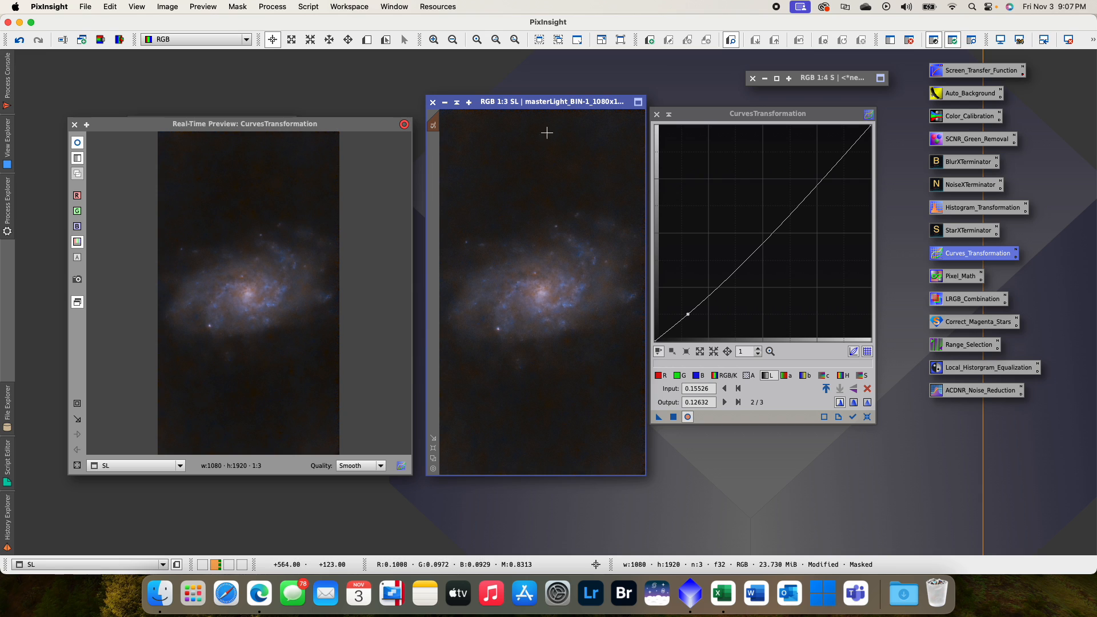
{"action": "left_click", "coordinate": [74, 125]}
{"action": "left_click", "coordinate": [732, 117]}
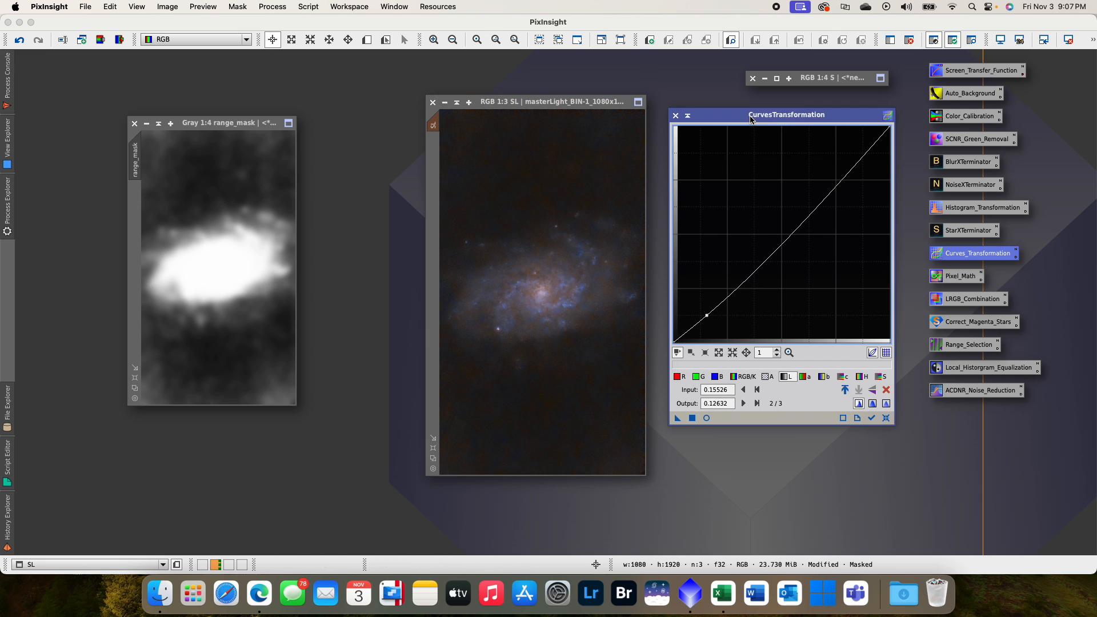
{"action": "left_click", "coordinate": [656, 114]}
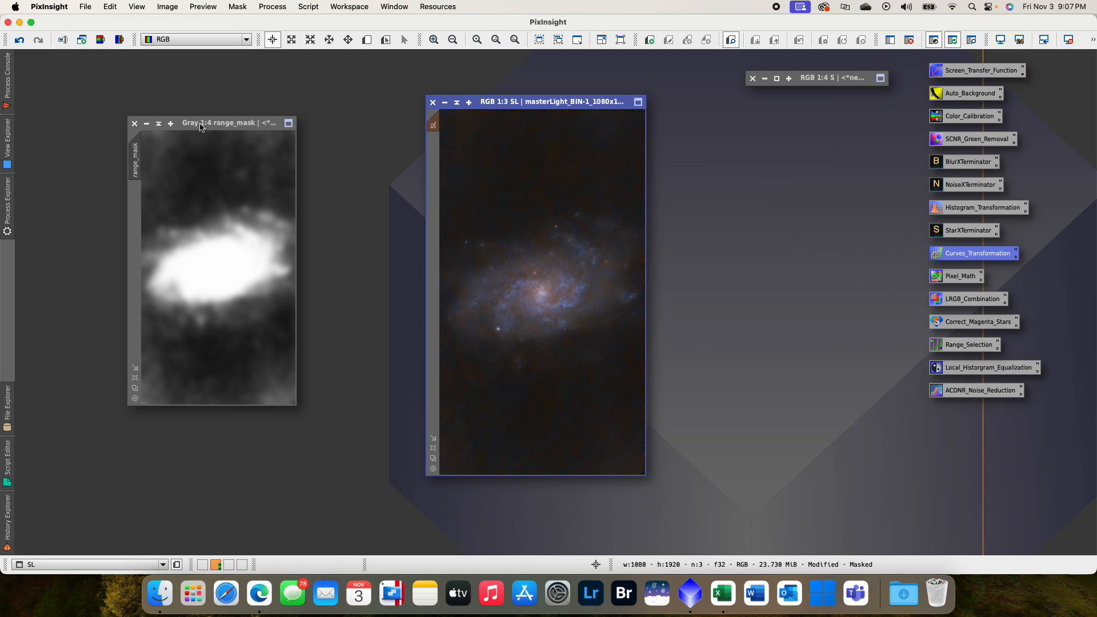
- Close the range mask image to remove the mask from SL, and reposition the SL window
{"action": "left_click", "coordinate": [134, 123]}
{"action": "left_click", "coordinate": [581, 335]}
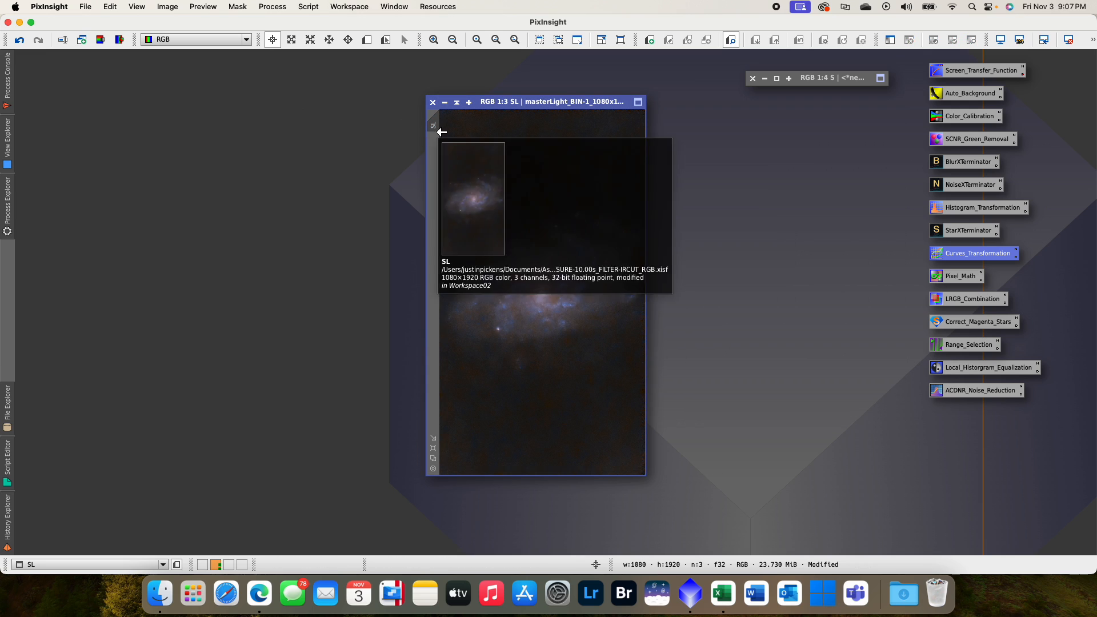
{"action": "left_click_drag", "start_coordinate": [490, 104], "coordinate": [458, 102]}
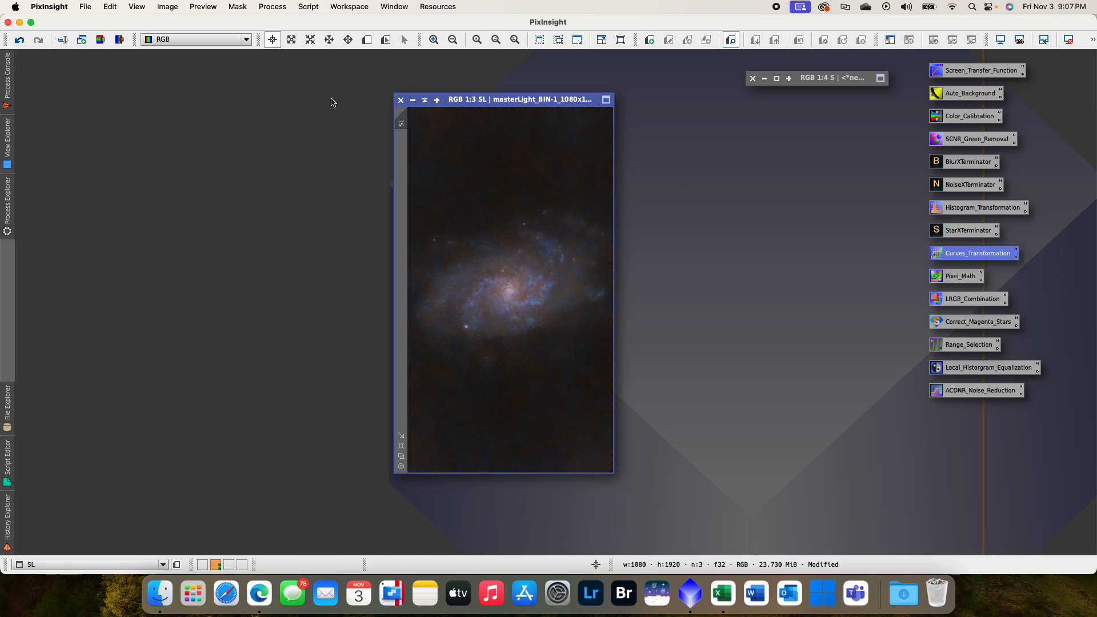
- Run the DarkStructureEnhance script on SL with 8 layers to remove, amount 0.40 and 1 iteration
{"action": "left_click", "coordinate": [305, 7]}
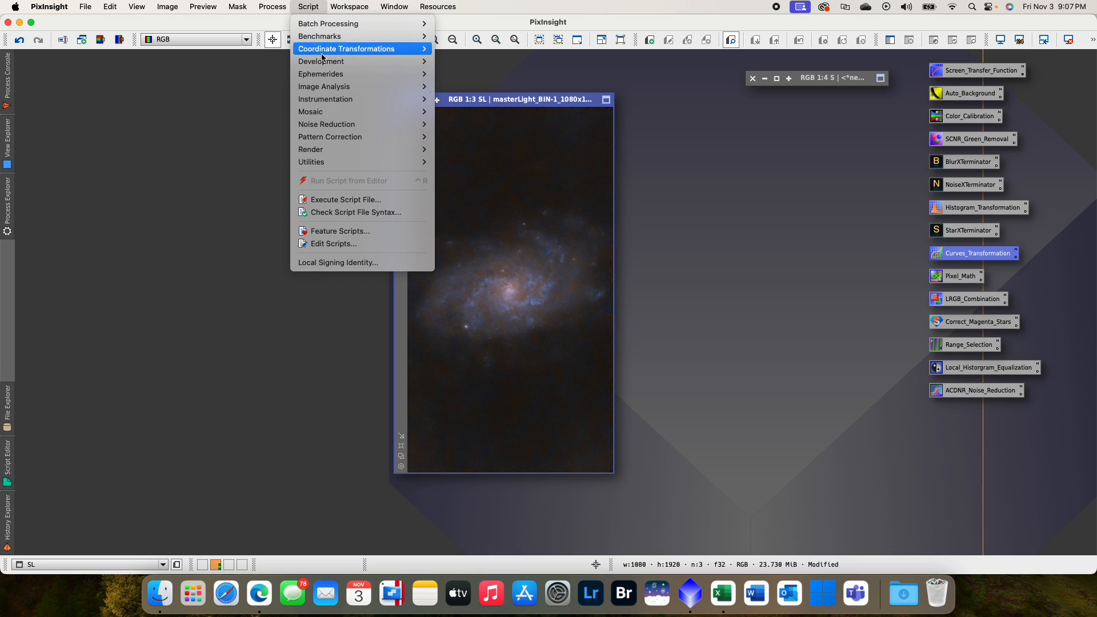
{"action": "mouse_move", "coordinate": [402, 164]}
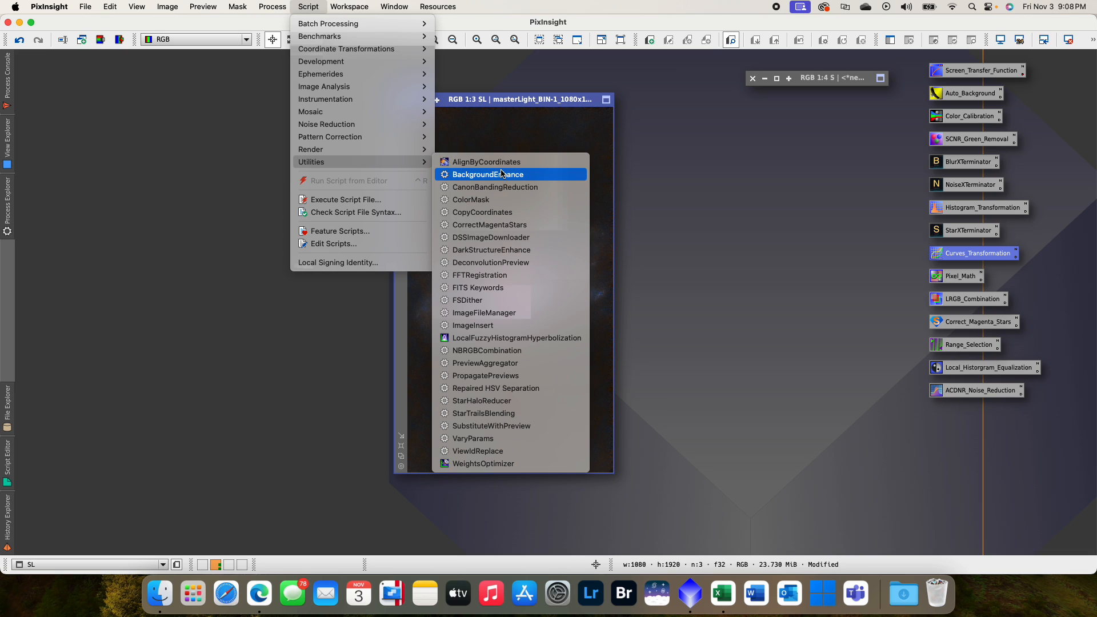
{"action": "left_click", "coordinate": [532, 253]}
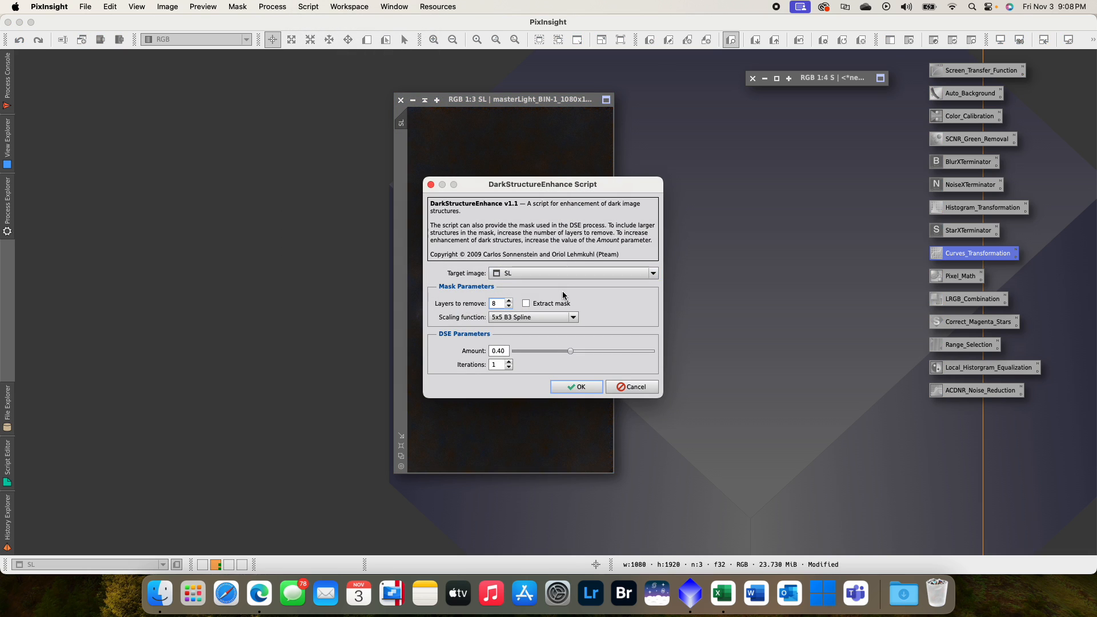
{"action": "left_click_drag", "start_coordinate": [555, 189], "coordinate": [766, 155]}
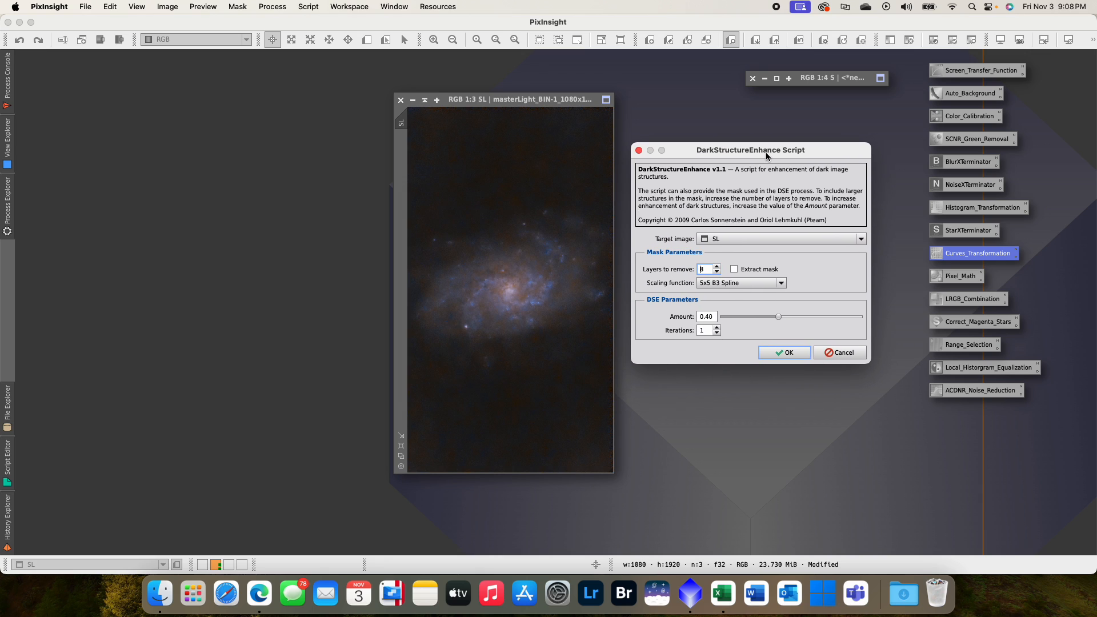
{"action": "left_click", "coordinate": [787, 353]}
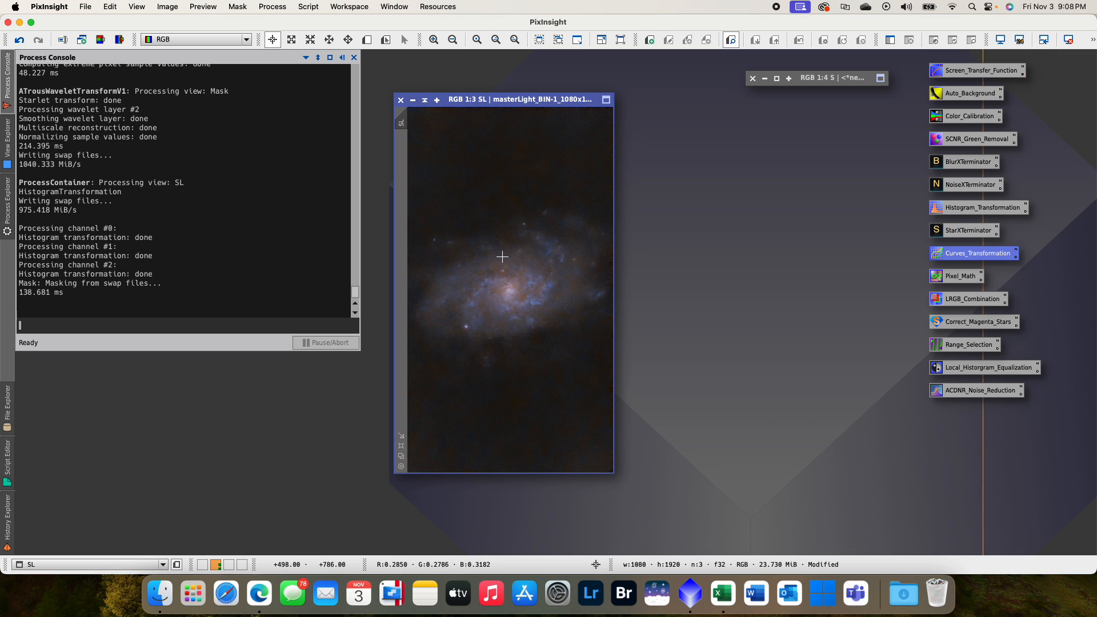
- Undo and redo the DarkStructureEnhance script on SL to compare the galaxy before and after
{"action": "left_click", "coordinate": [131, 6]}
{"action": "mouse_move", "coordinate": [115, 8]}
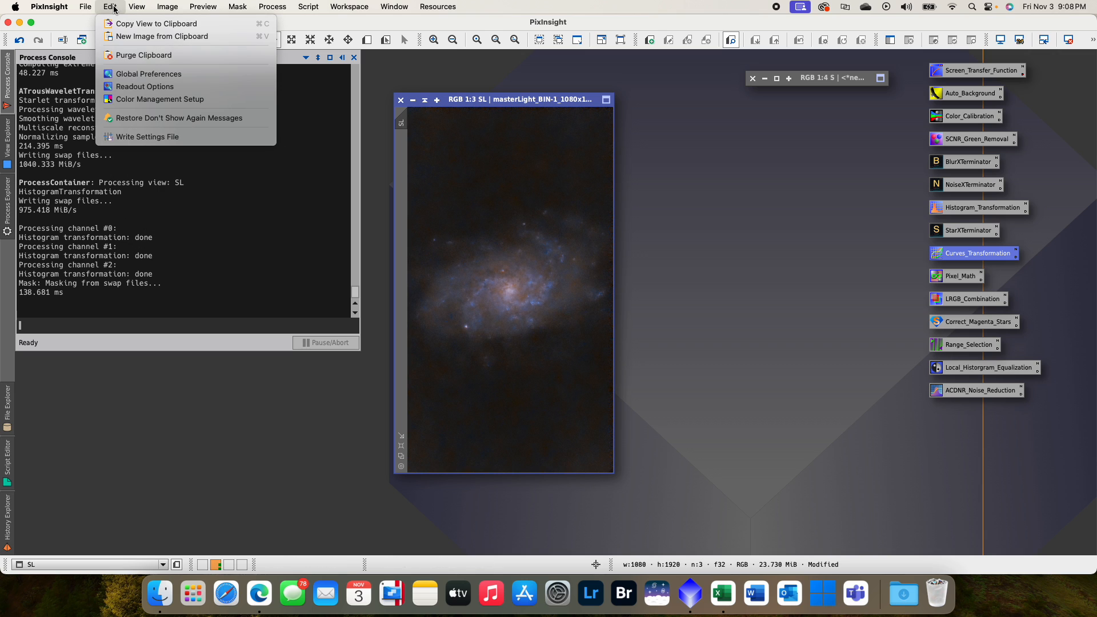
{"action": "left_click", "coordinate": [168, 8]}
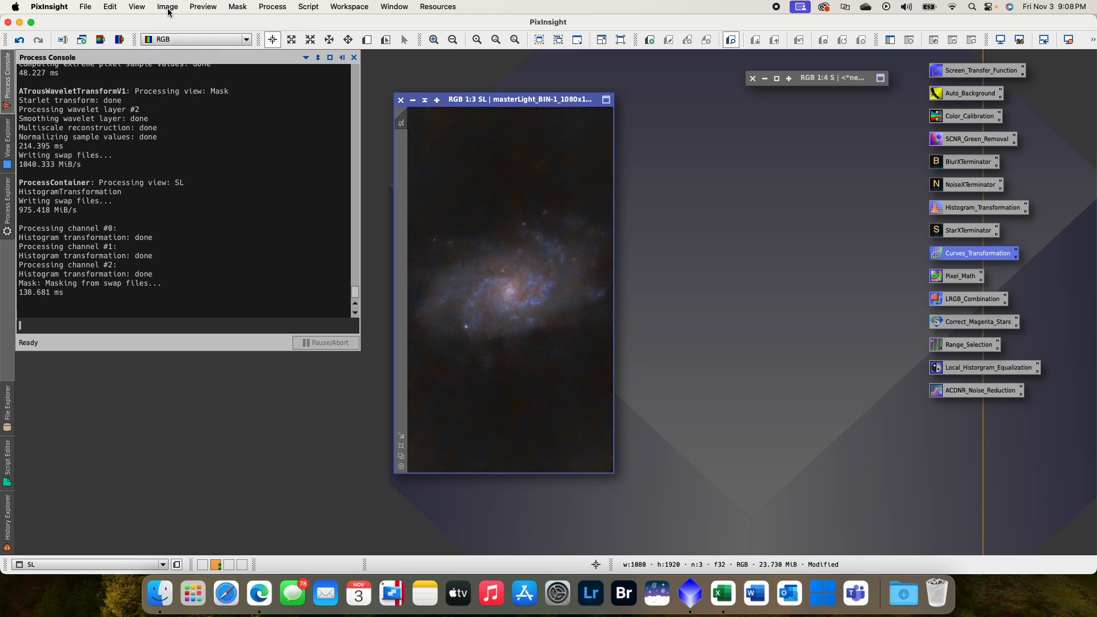
{"action": "left_click", "coordinate": [168, 8]}
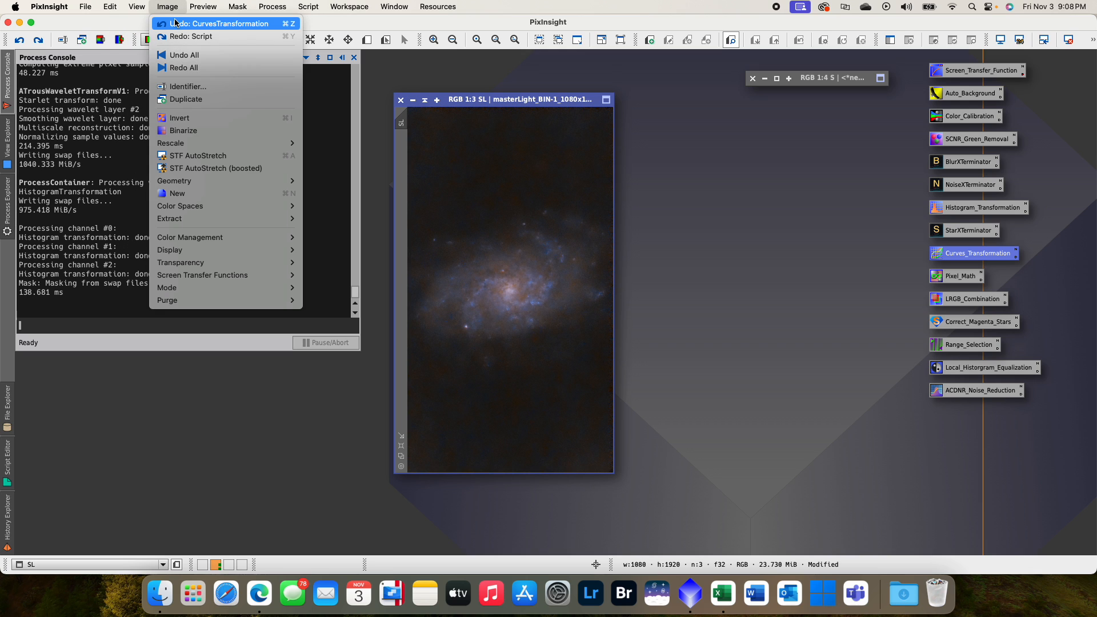
{"action": "left_click", "coordinate": [173, 8]}
{"action": "left_click", "coordinate": [172, 8]}
{"action": "left_click", "coordinate": [178, 36]}
{"action": "left_click", "coordinate": [166, 5]}
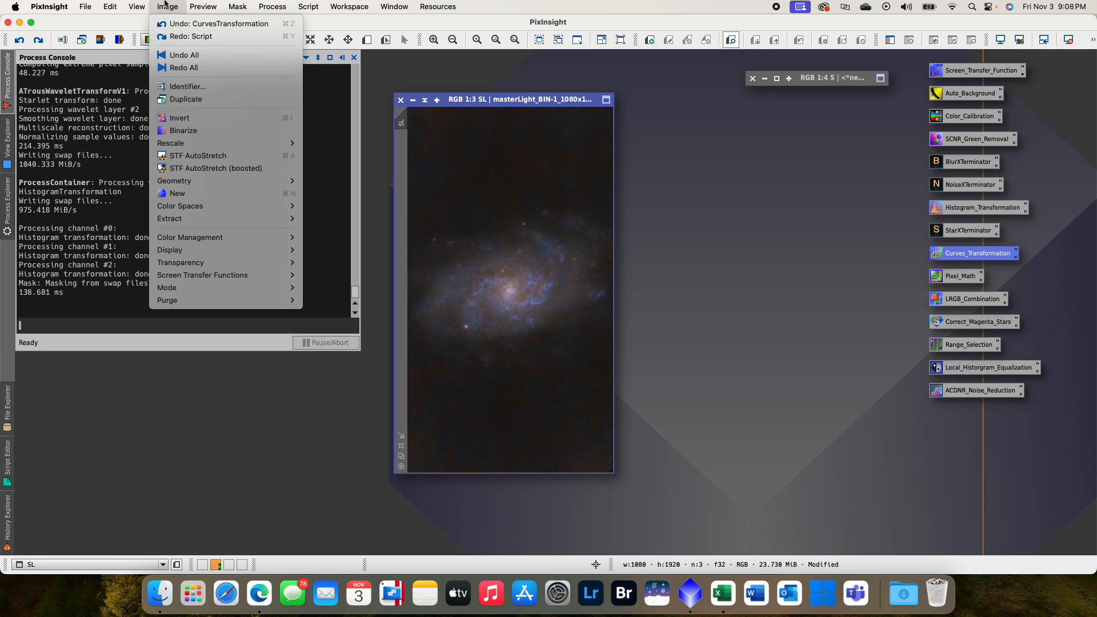
{"action": "left_click", "coordinate": [183, 36]}
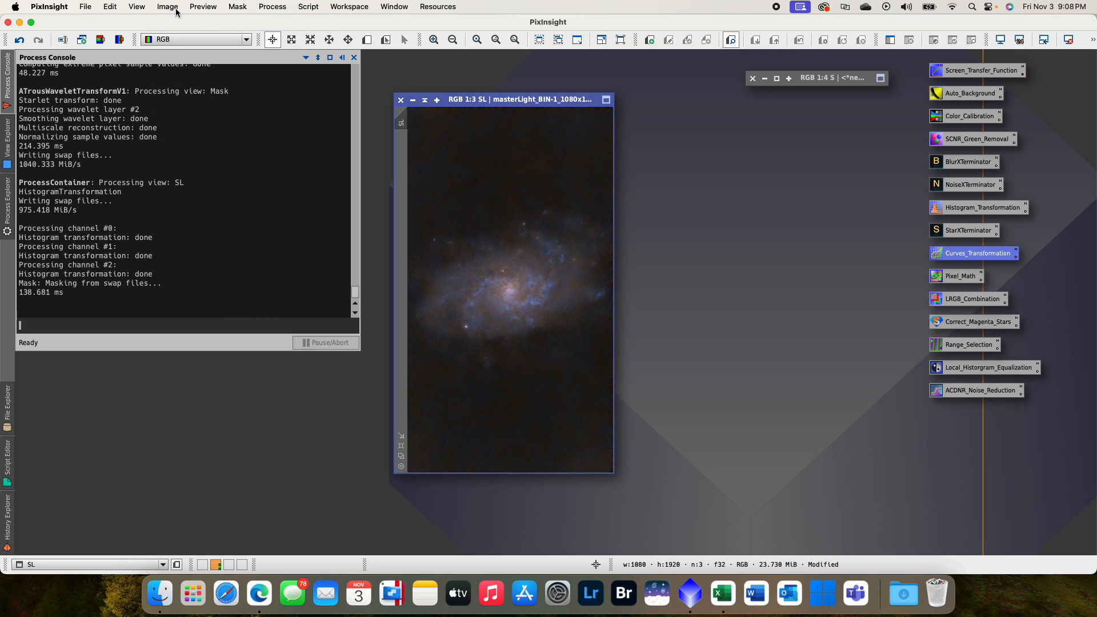
{"action": "left_click", "coordinate": [167, 7]}
{"action": "left_click", "coordinate": [183, 23]}
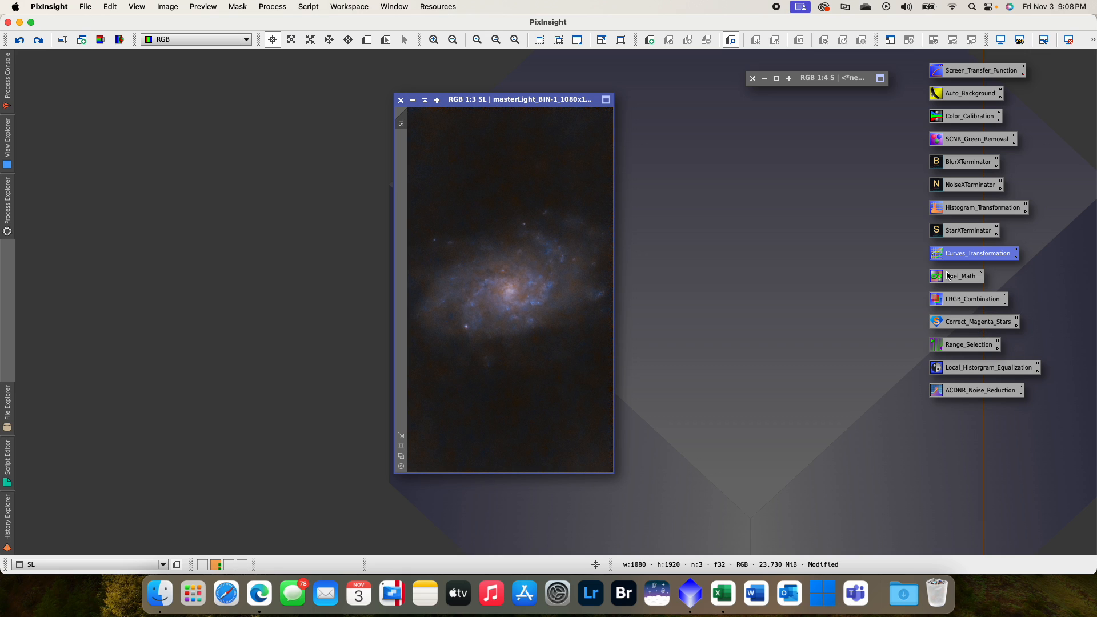
- Generate a new galaxy range mask from SL with lower limit 0.13, fuzziness 0.20 and smoothness 20, and close the preview
{"action": "double_click", "coordinate": [969, 343]}
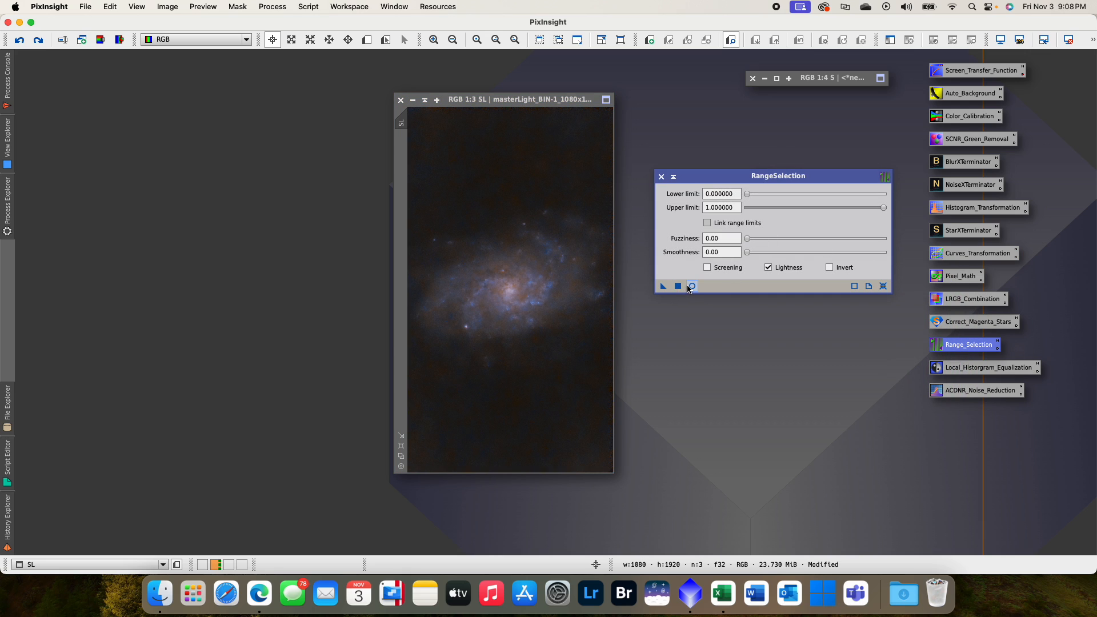
{"action": "left_click", "coordinate": [691, 287]}
{"action": "left_click_drag", "start_coordinate": [748, 239], "coordinate": [775, 257]}
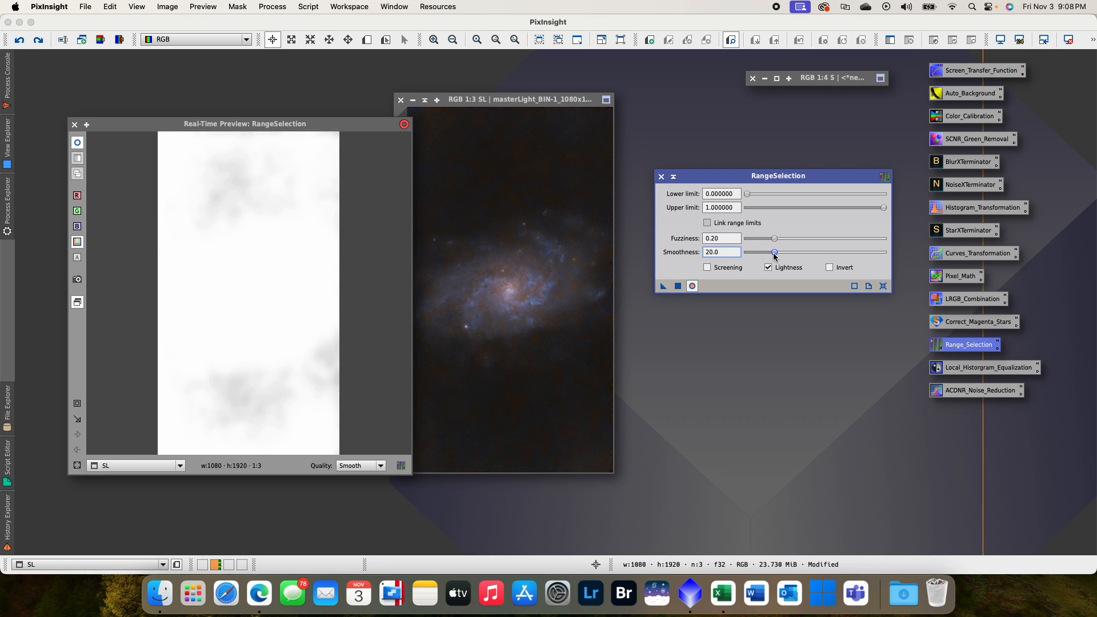
{"action": "left_click_drag", "start_coordinate": [749, 197], "coordinate": [764, 198]}
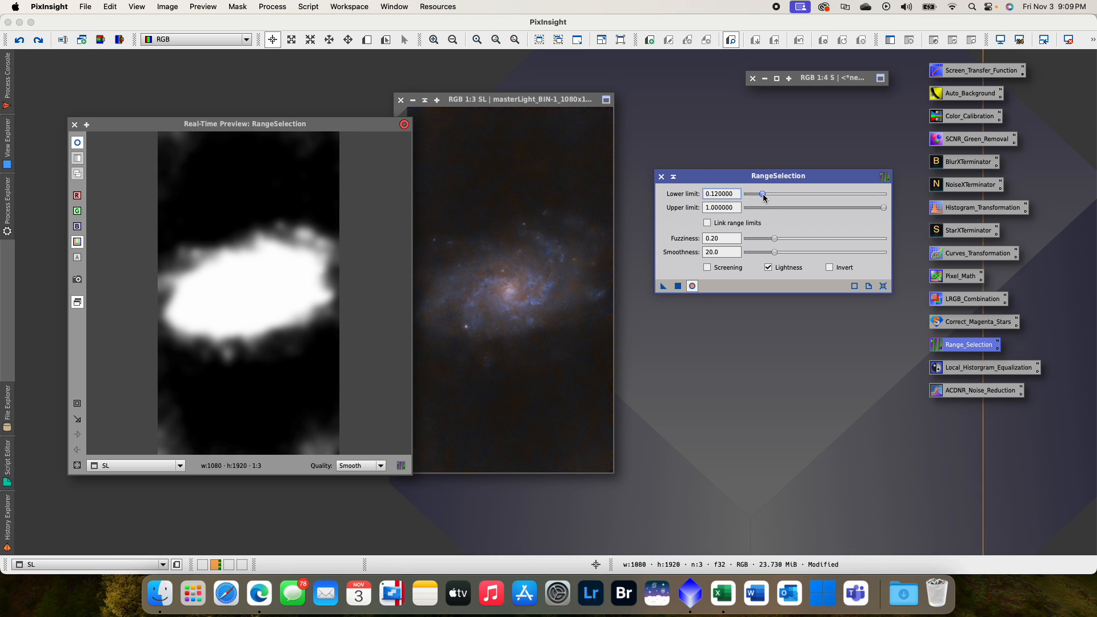
{"action": "left_click_drag", "start_coordinate": [764, 197], "coordinate": [766, 199]}
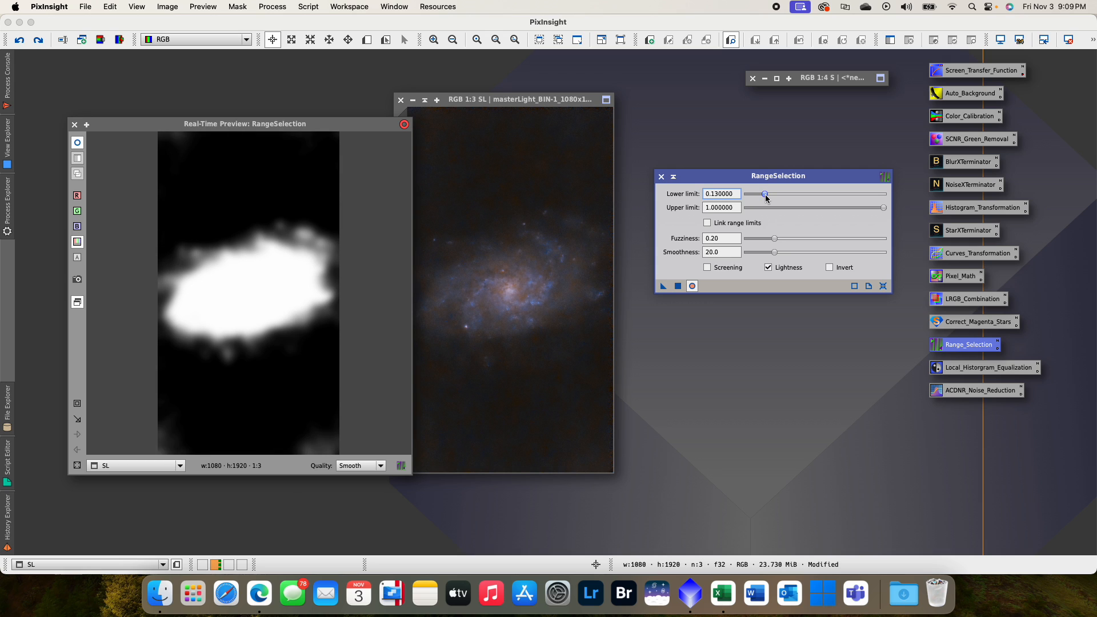
{"action": "left_click", "coordinate": [681, 287]}
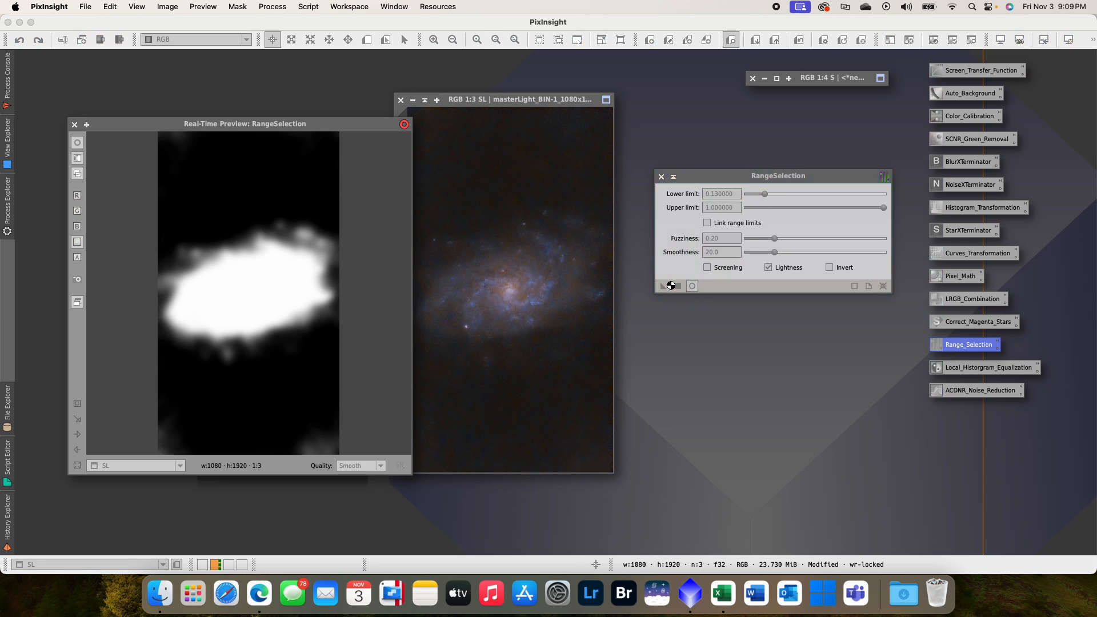
{"action": "left_click", "coordinate": [85, 124]}
- Apply the new range mask image to SL as its mask, and arrange the mask and SL windows side by side
{"action": "left_click_drag", "start_coordinate": [302, 242], "coordinate": [201, 135]}
{"action": "left_click_drag", "start_coordinate": [109, 177], "coordinate": [406, 169]}
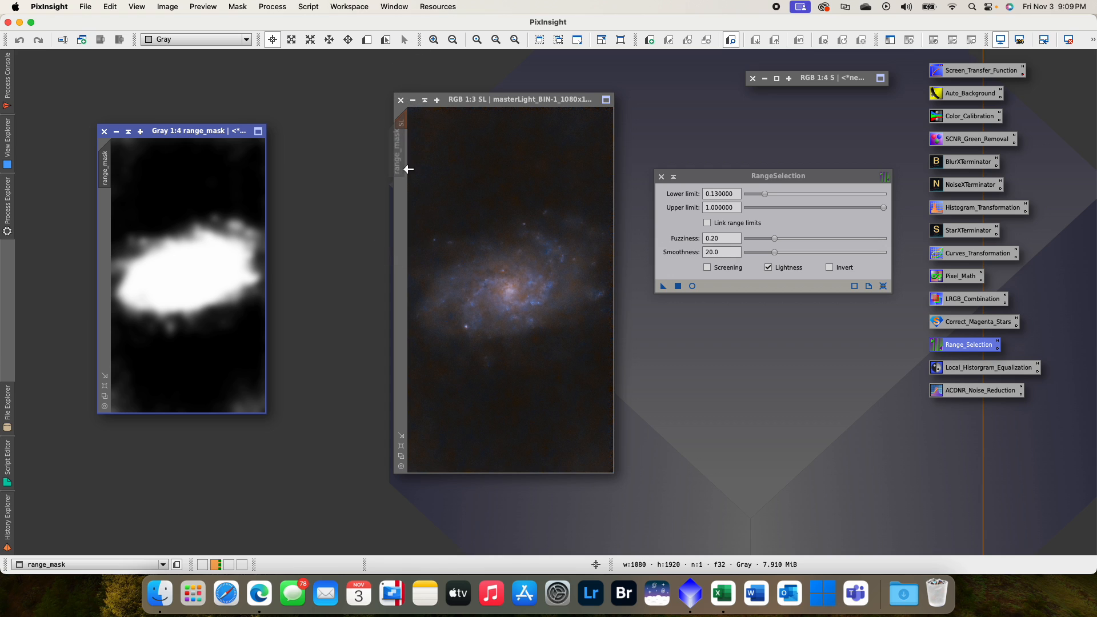
{"action": "left_click", "coordinate": [506, 104]}
{"action": "left_click_drag", "start_coordinate": [506, 104], "coordinate": [454, 104]}
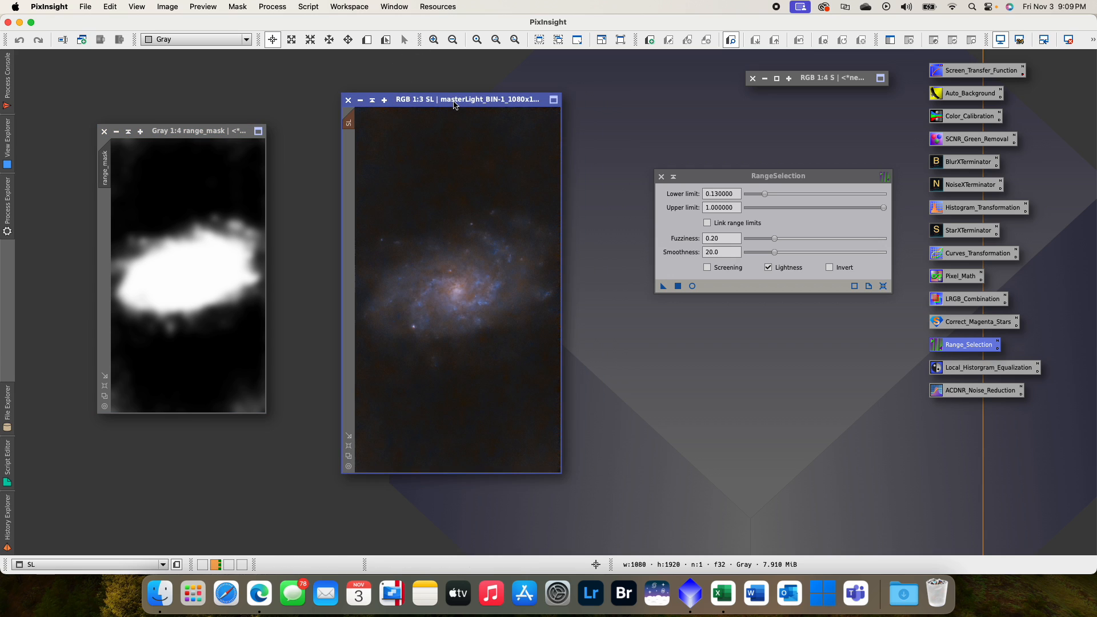
- Preview LocalHistogramEqualization on the masked SL image and set its amount to 0.300
{"action": "left_click", "coordinate": [673, 177]}
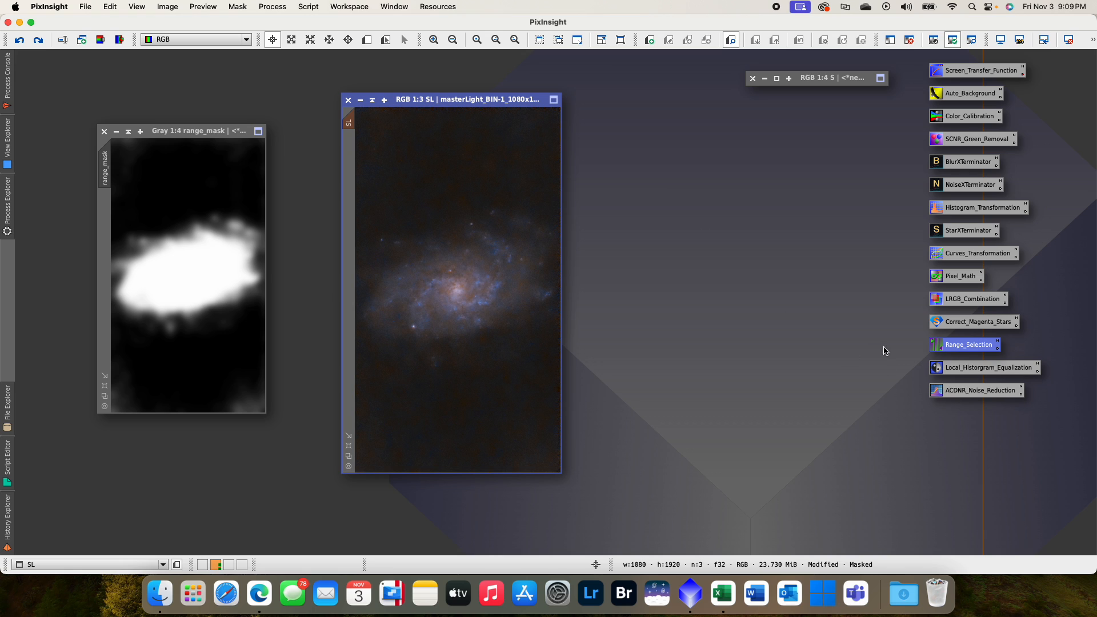
{"action": "double_click", "coordinate": [982, 372]}
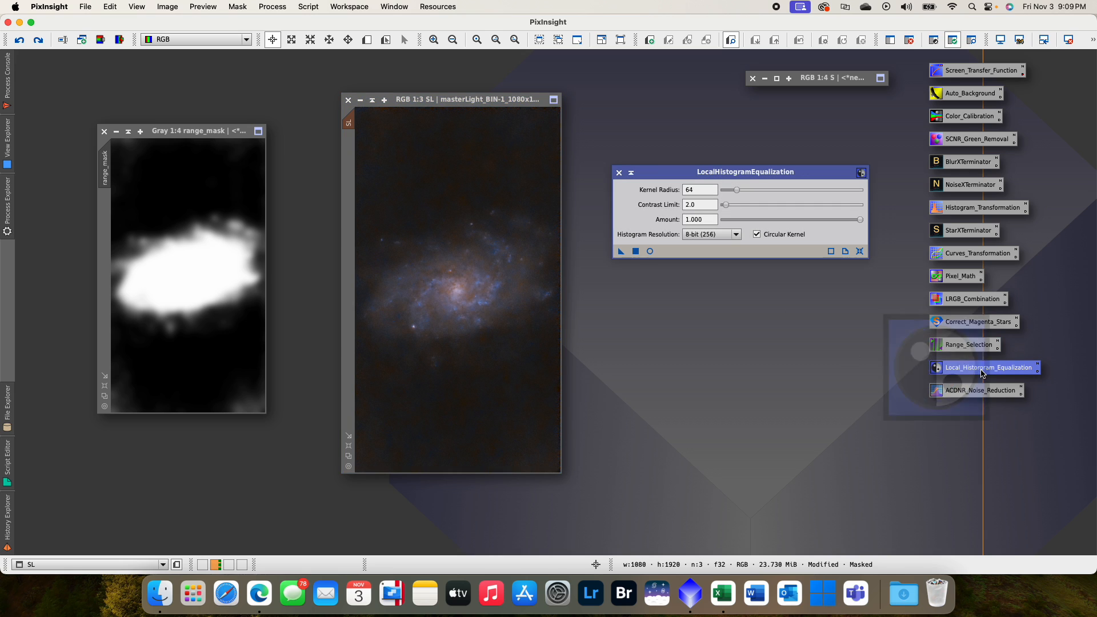
{"action": "left_click", "coordinate": [650, 251]}
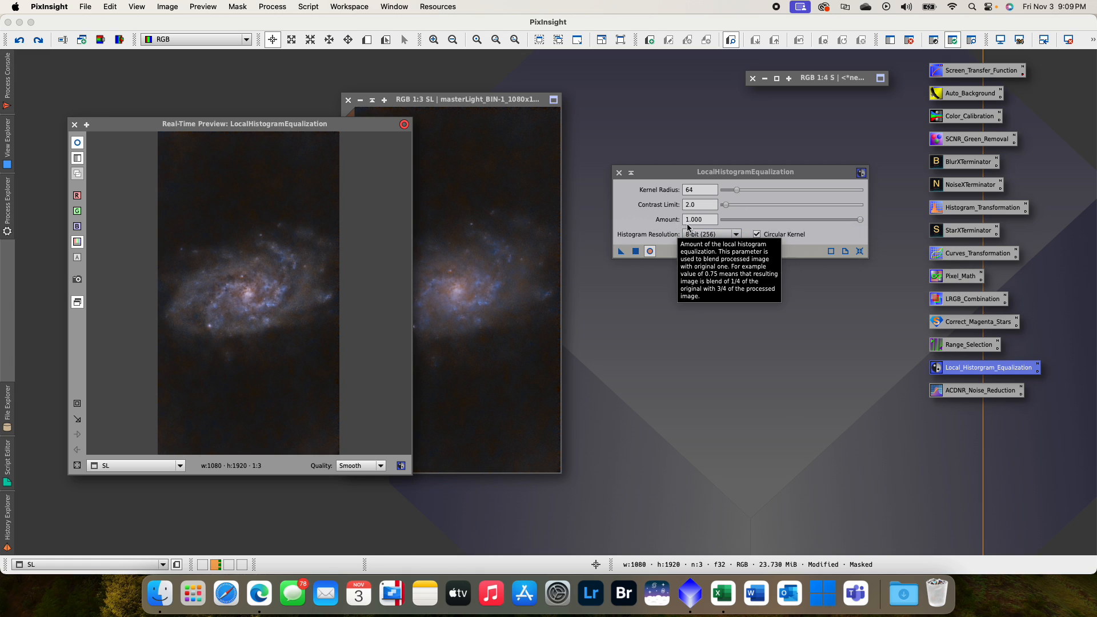
{"action": "left_click_drag", "start_coordinate": [858, 219], "coordinate": [756, 225]}
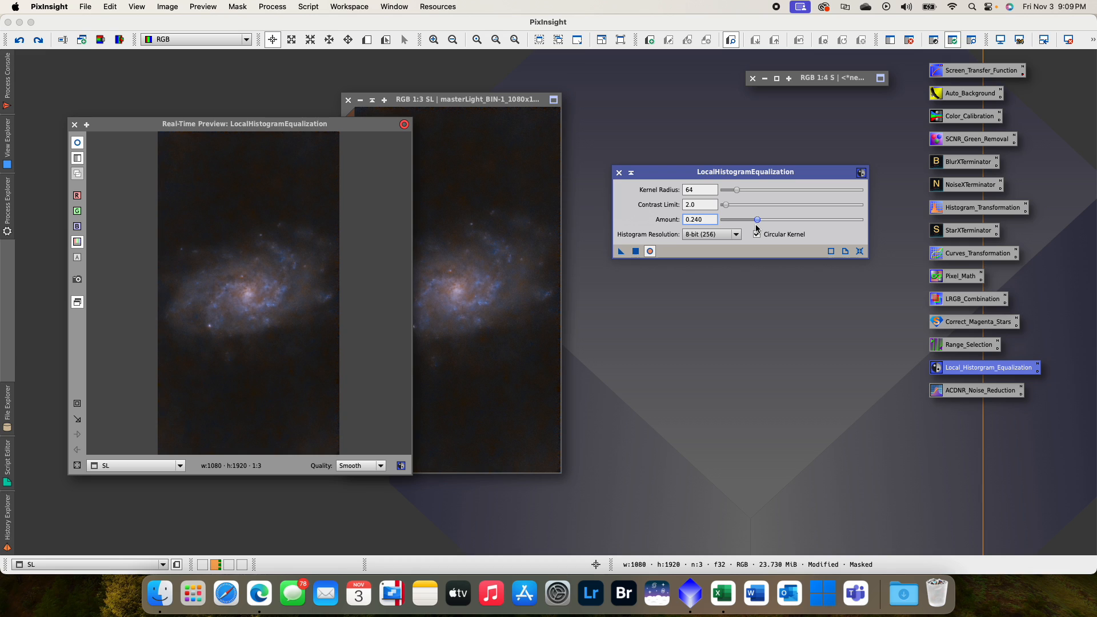
{"action": "left_click_drag", "start_coordinate": [755, 224], "coordinate": [758, 227]}
{"action": "mouse_move", "coordinate": [762, 228]}
{"action": "left_mouse_down"}
{"action": "mouse_move", "coordinate": [841, 226]}
{"action": "mouse_move", "coordinate": [764, 226]}
{"action": "left_mouse_up"}
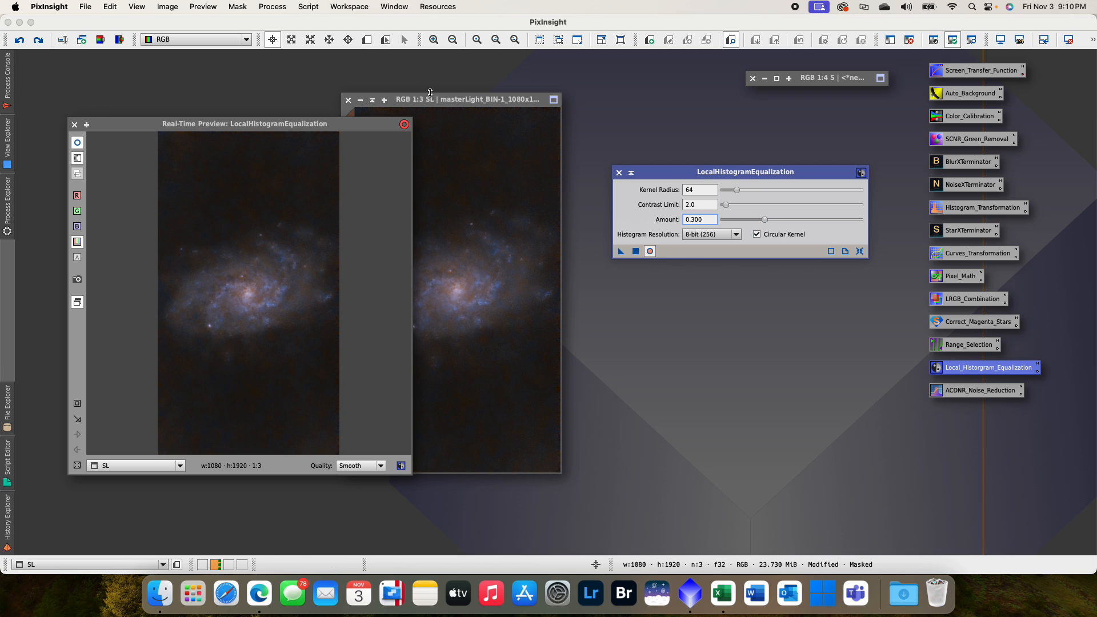
- Apply the LocalHistogramEqualization settings to SL, and close the real-time preview and the process
{"action": "left_click_drag", "start_coordinate": [319, 125], "coordinate": [267, 114]}
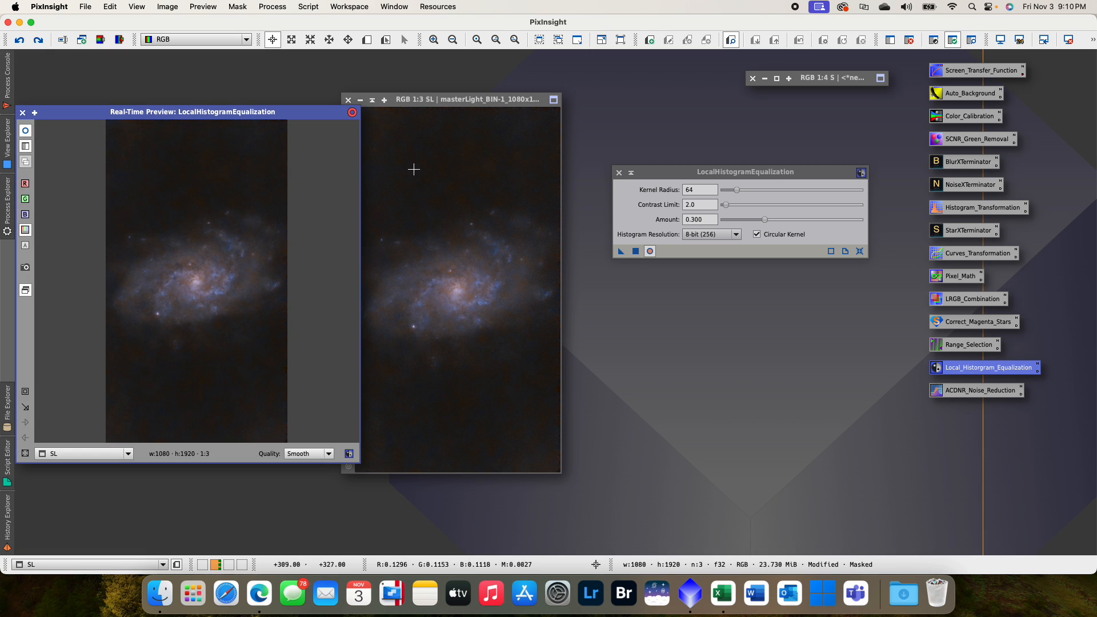
{"action": "left_click_drag", "start_coordinate": [622, 252], "coordinate": [532, 248]}
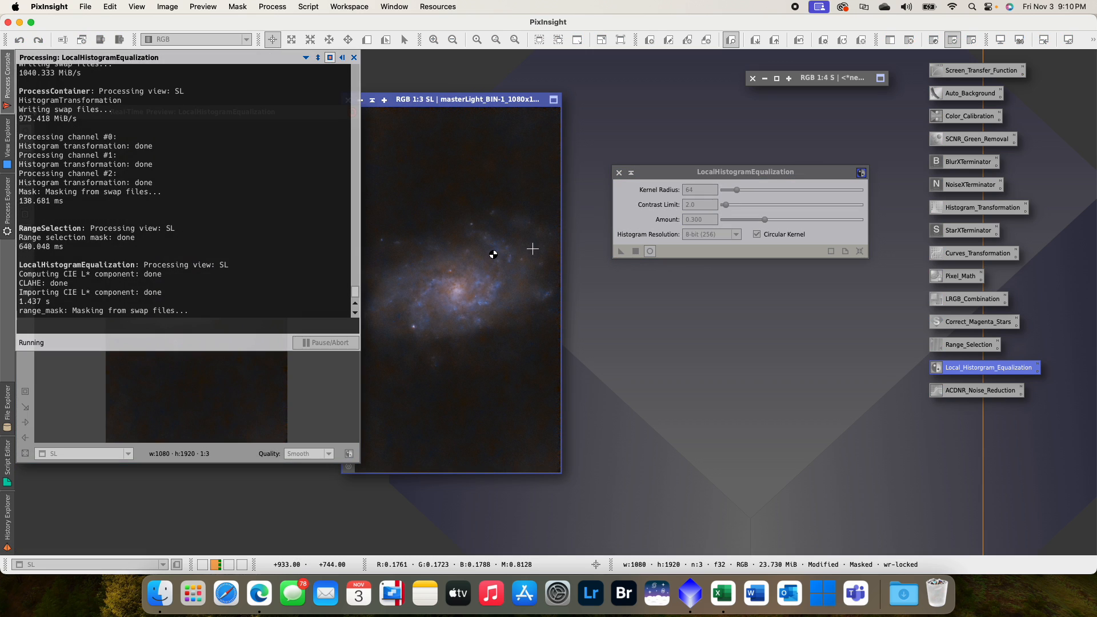
{"action": "left_click_drag", "start_coordinate": [170, 115], "coordinate": [323, 133]}
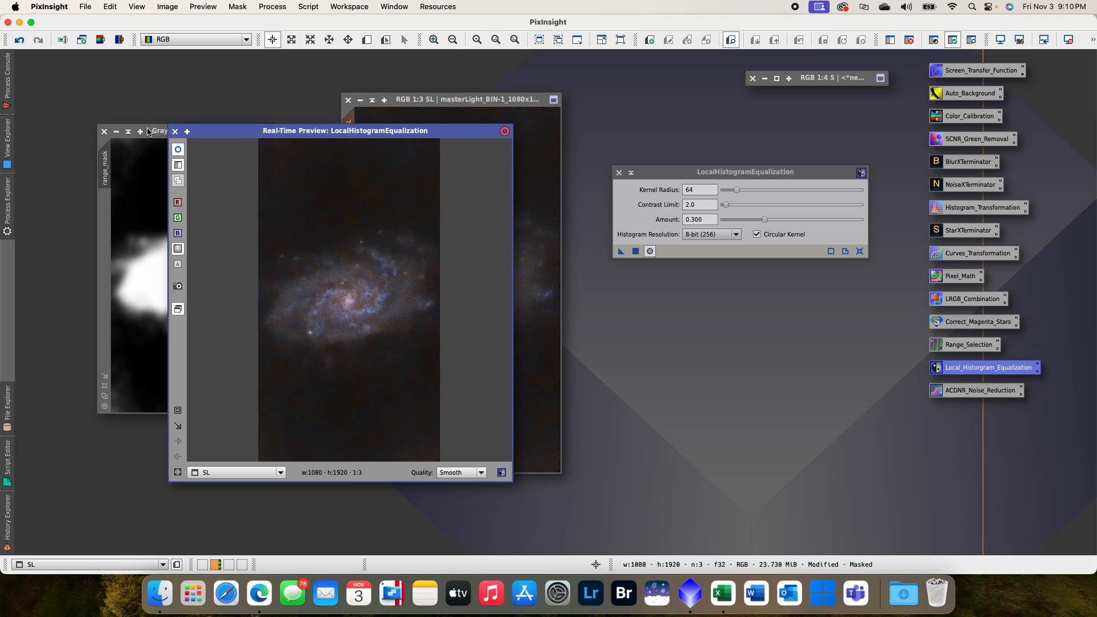
{"action": "left_click", "coordinate": [175, 131]}
{"action": "left_click", "coordinate": [618, 172]}
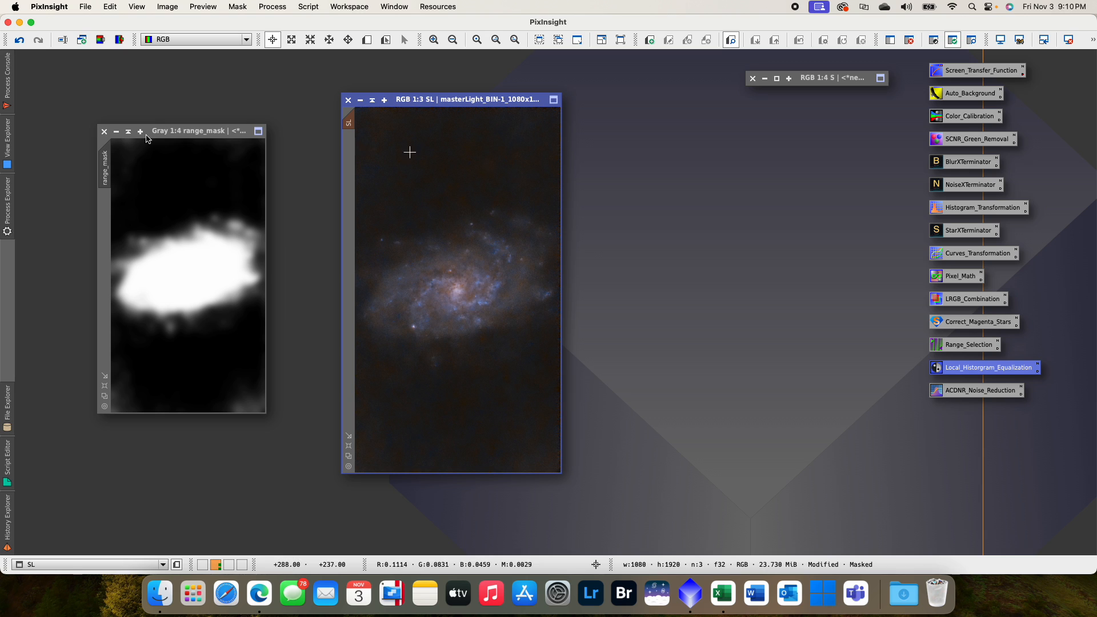
- Close the range_mask image, accepting the broken mask reference, and shade the SL window
{"action": "left_click", "coordinate": [105, 133]}
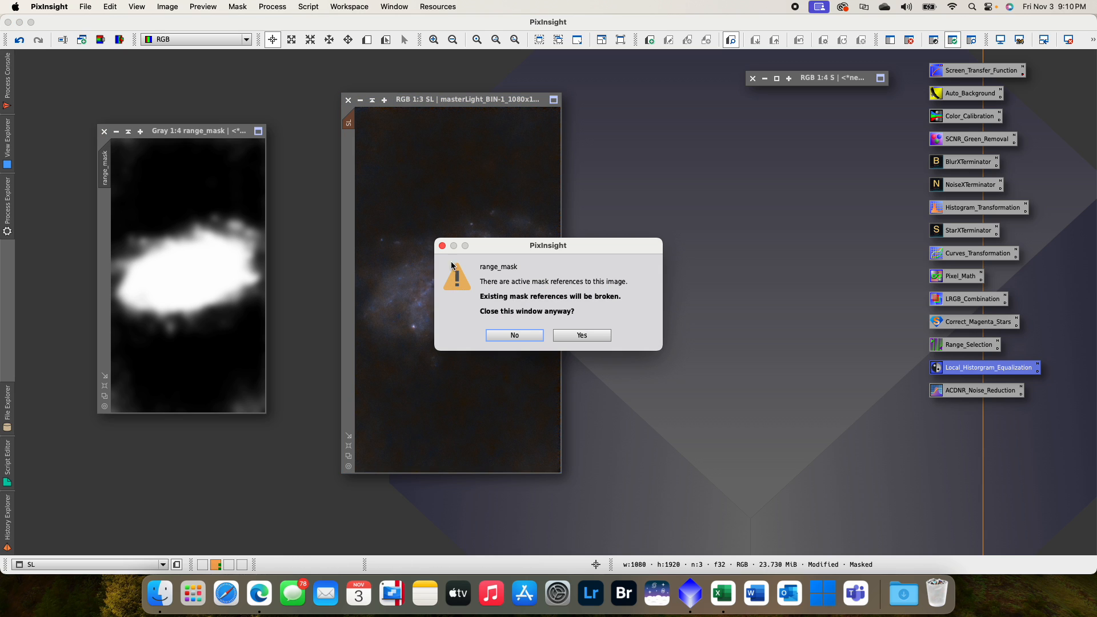
{"action": "left_click", "coordinate": [583, 334]}
{"action": "left_click_drag", "start_coordinate": [457, 103], "coordinate": [513, 98]}
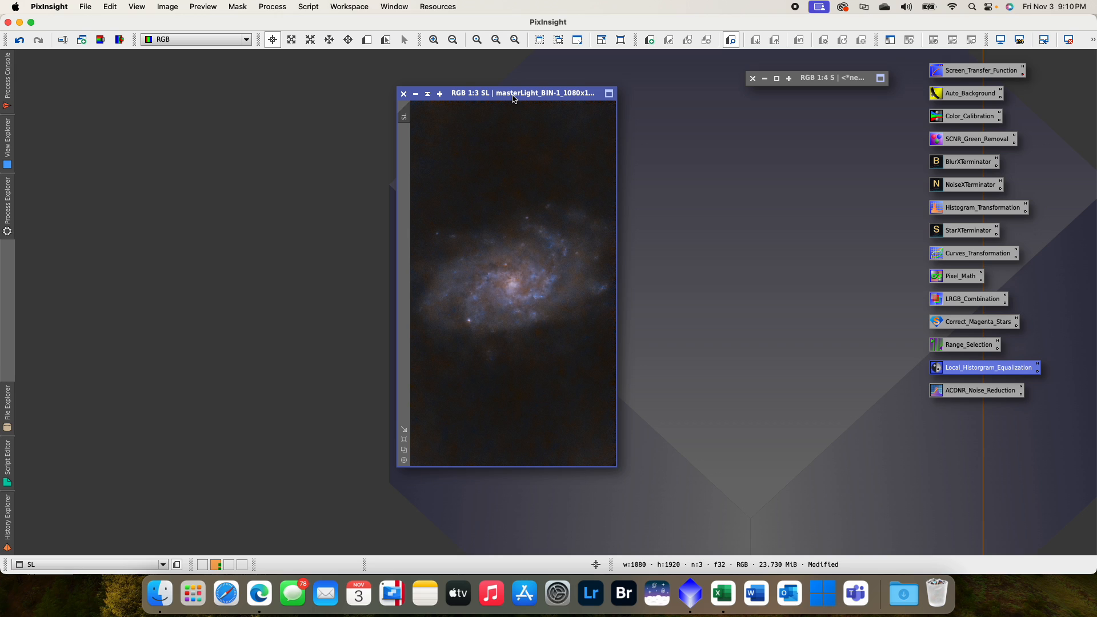
{"action": "left_click_drag", "start_coordinate": [512, 98], "coordinate": [472, 111]}
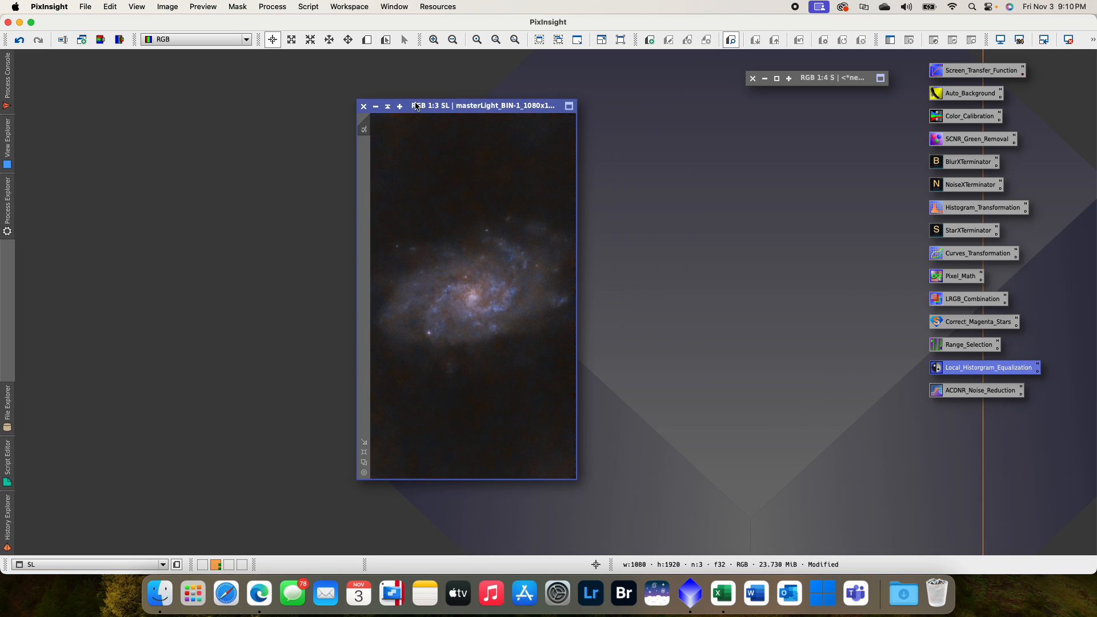
{"action": "left_click", "coordinate": [387, 106]}
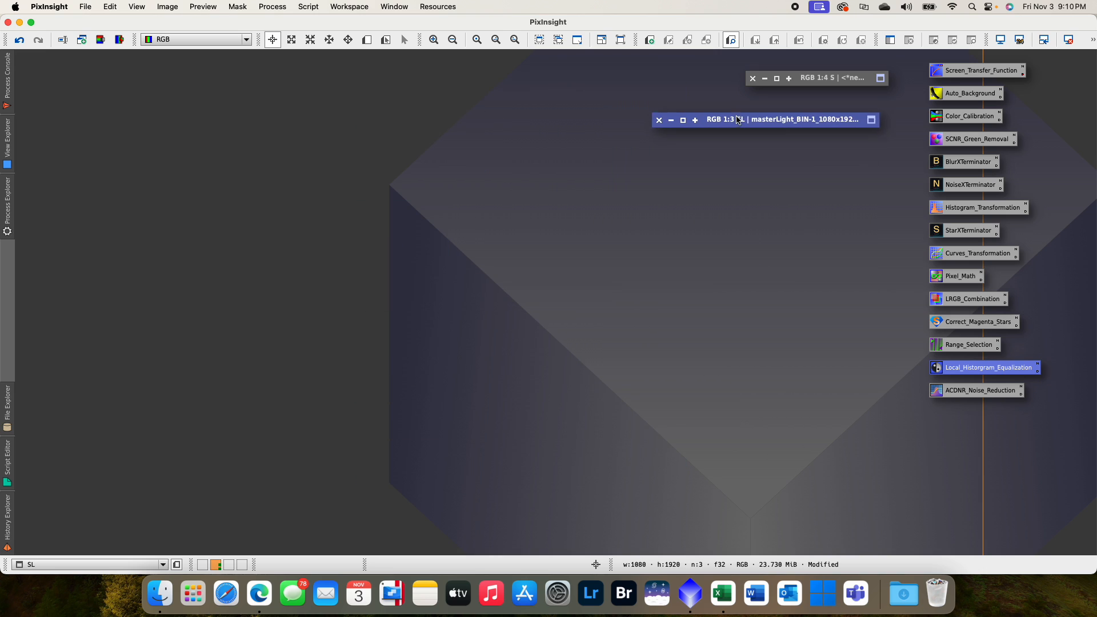
- Restore the star image S, extract its lightness as a separate image, and place both windows side by side
{"action": "mouse_move", "coordinate": [808, 81]}
{"action": "left_mouse_down"}
{"action": "mouse_move", "coordinate": [479, 252]}
{"action": "mouse_move", "coordinate": [442, 253]}
{"action": "left_mouse_up"}
{"action": "double_click", "coordinate": [452, 254]}
{"action": "left_click_drag", "start_coordinate": [184, 120], "coordinate": [506, 130]}
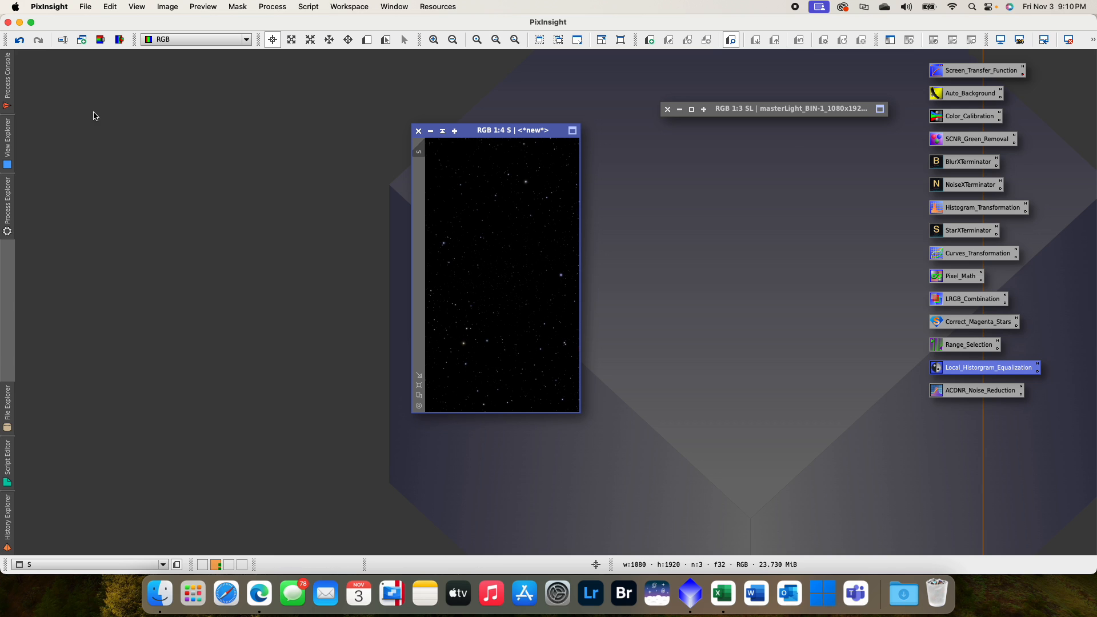
{"action": "left_click", "coordinate": [119, 39]}
{"action": "left_click_drag", "start_coordinate": [318, 250], "coordinate": [315, 123]}
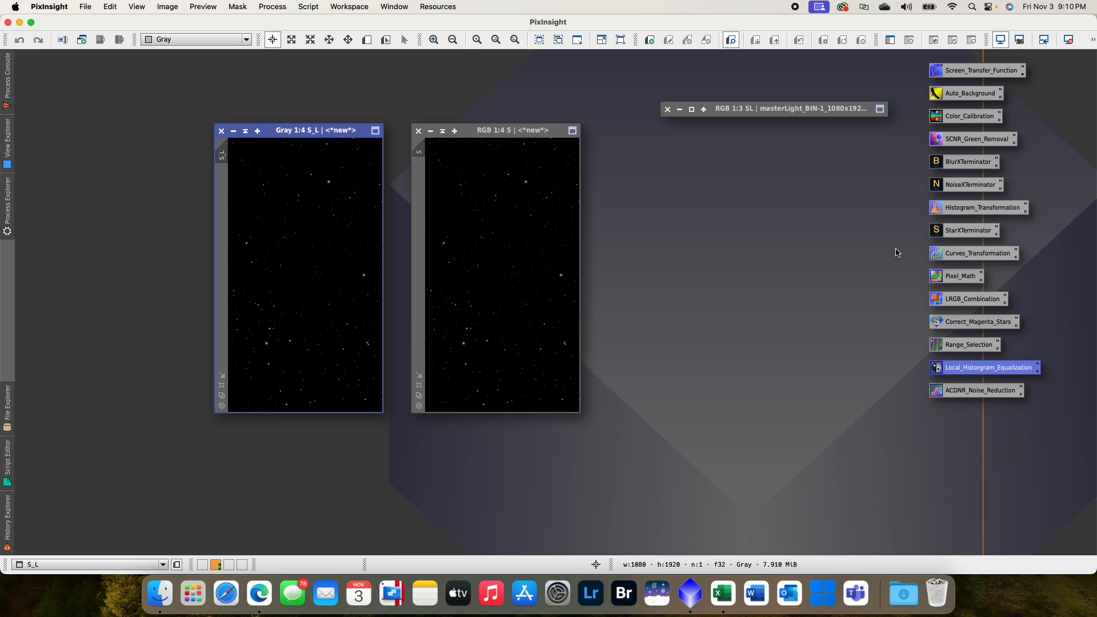
- In LRGBCombination, choose S_L as the lightness source and disable the R, G and B channels
{"action": "double_click", "coordinate": [965, 302]}
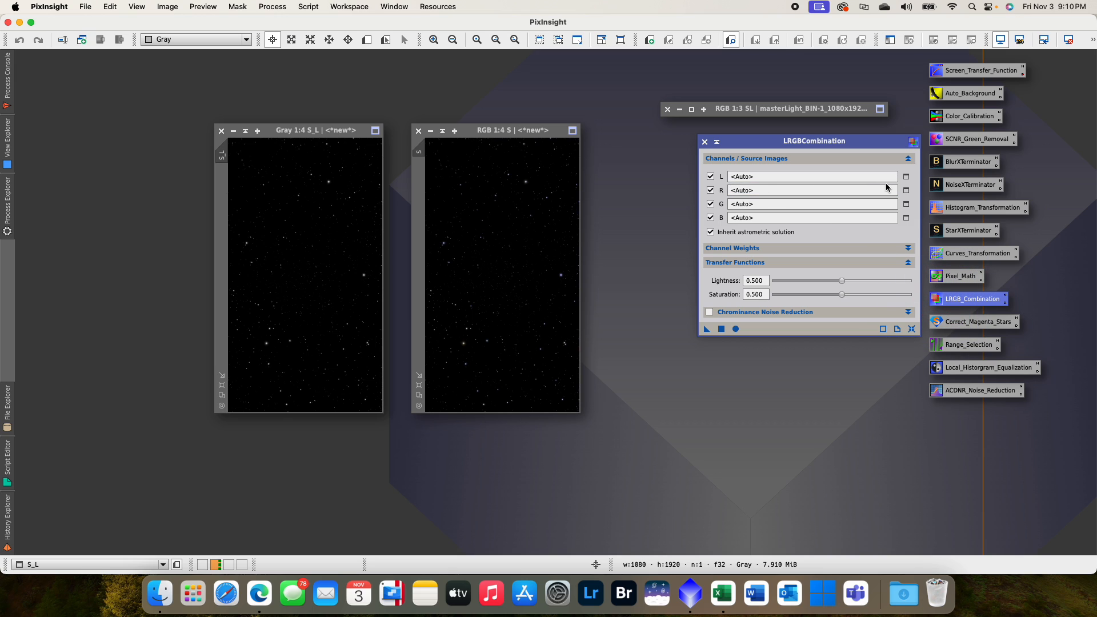
{"action": "left_click", "coordinate": [905, 178]}
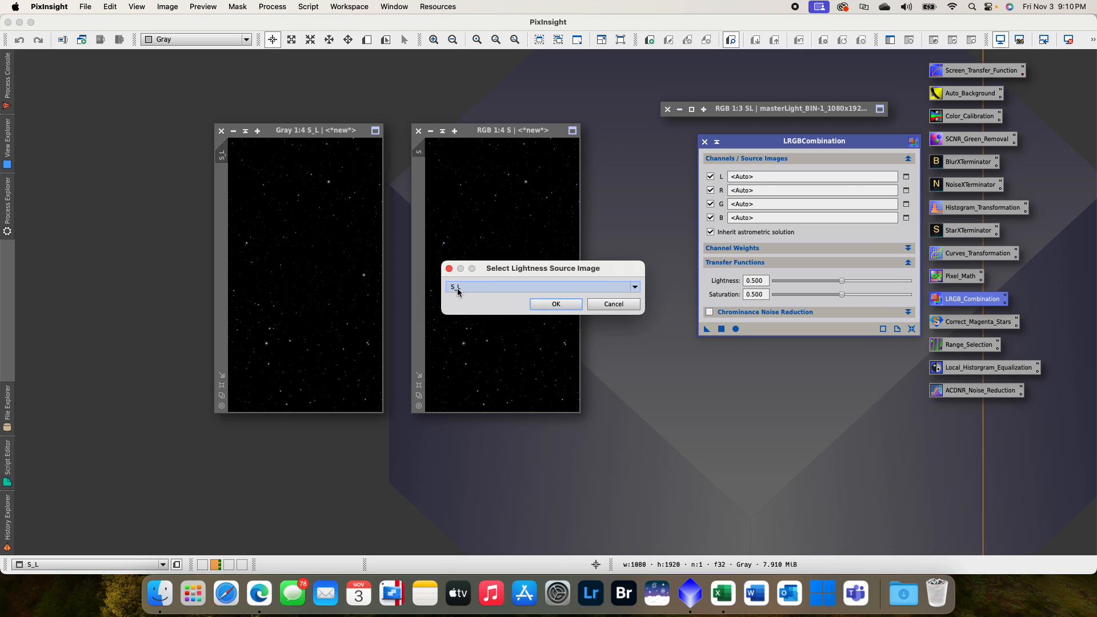
{"action": "left_click", "coordinate": [554, 303]}
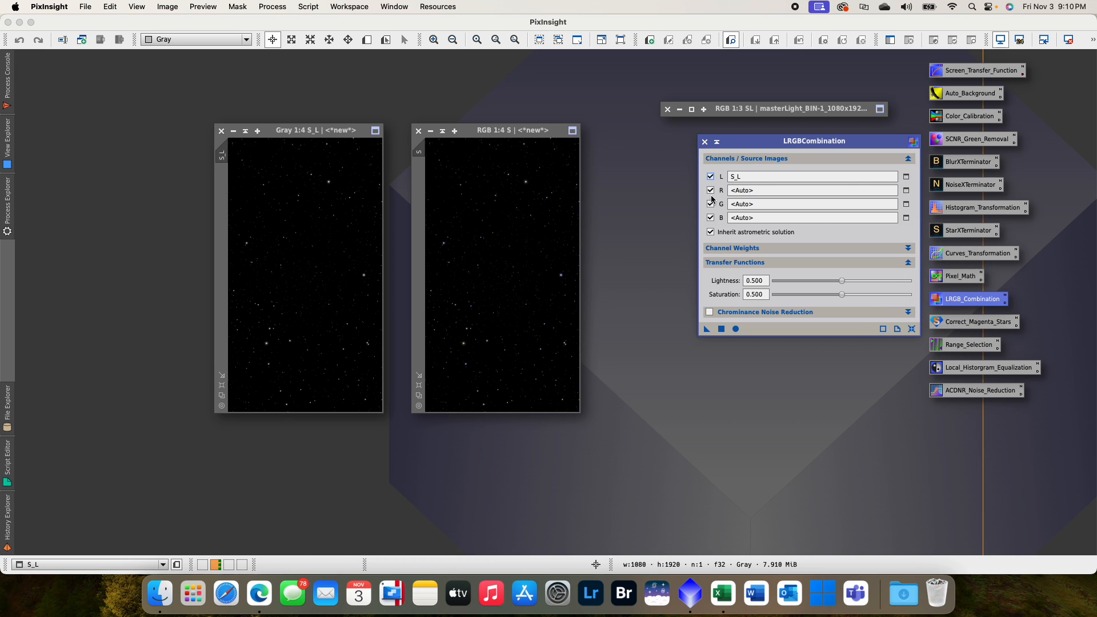
{"action": "left_click", "coordinate": [710, 190]}
{"action": "left_click", "coordinate": [710, 204]}
{"action": "left_click", "coordinate": [710, 217]}
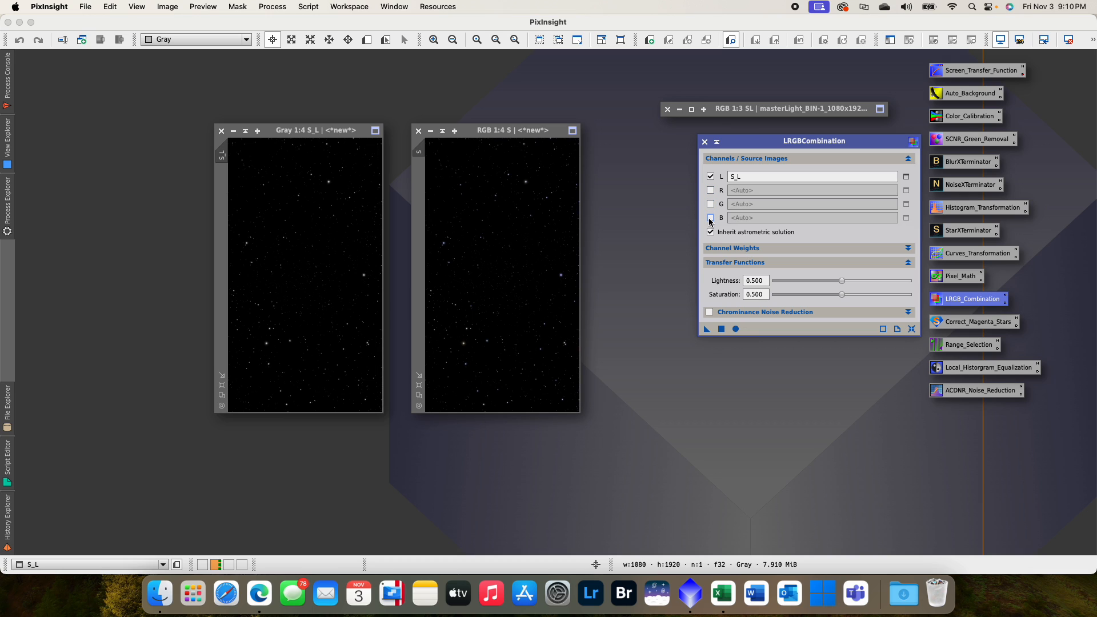
- Turn off astrometric solution inheritance, enable chrominance noise reduction, set saturation to 0.080, and apply LRGBCombination to S
{"action": "left_click", "coordinate": [710, 232]}
{"action": "left_click", "coordinate": [710, 313]}
{"action": "left_click_drag", "start_coordinate": [841, 296], "coordinate": [797, 296]}
{"action": "left_click_drag", "start_coordinate": [707, 334], "coordinate": [536, 276]}
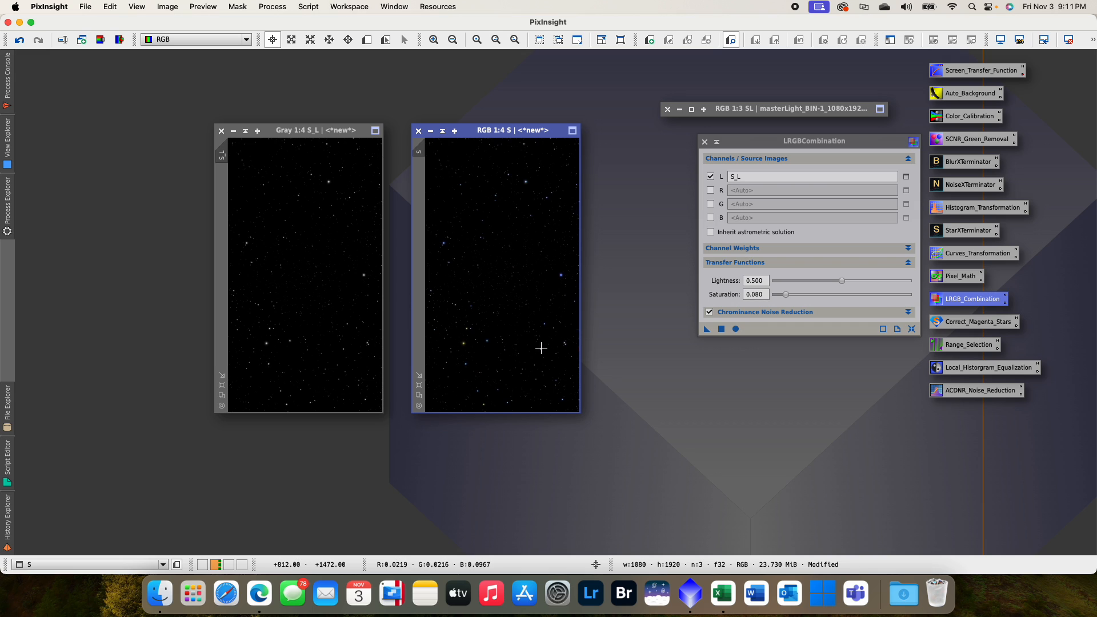
- Close the S_L lightness image and the LRGBCombination process
{"action": "left_click_drag", "start_coordinate": [480, 131], "coordinate": [476, 142]}
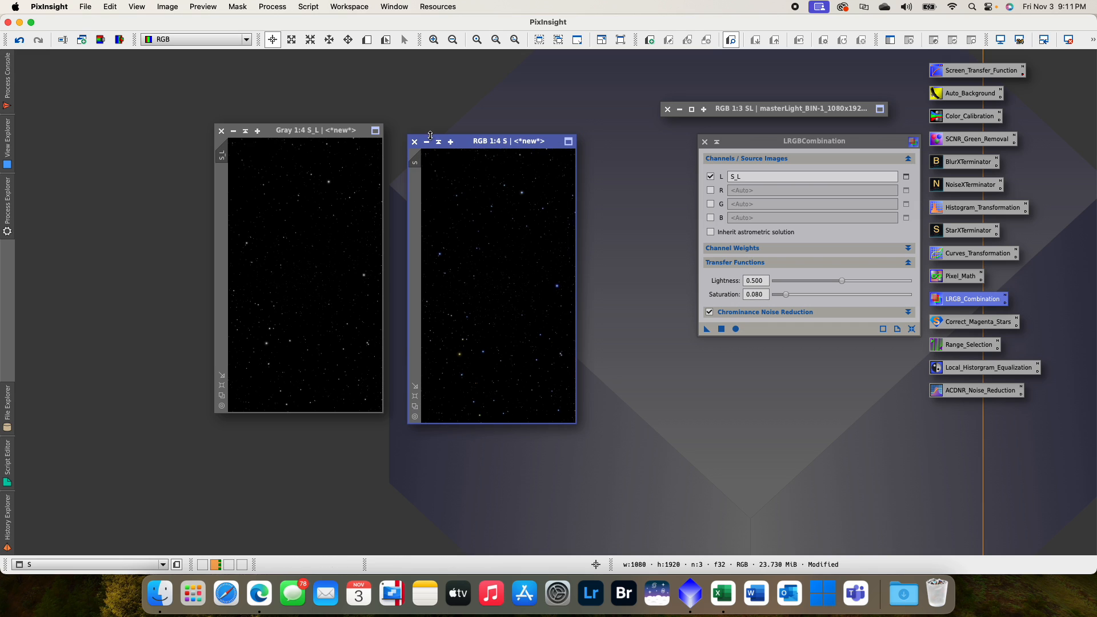
{"action": "left_click", "coordinate": [221, 131]}
{"action": "left_click", "coordinate": [704, 141]}
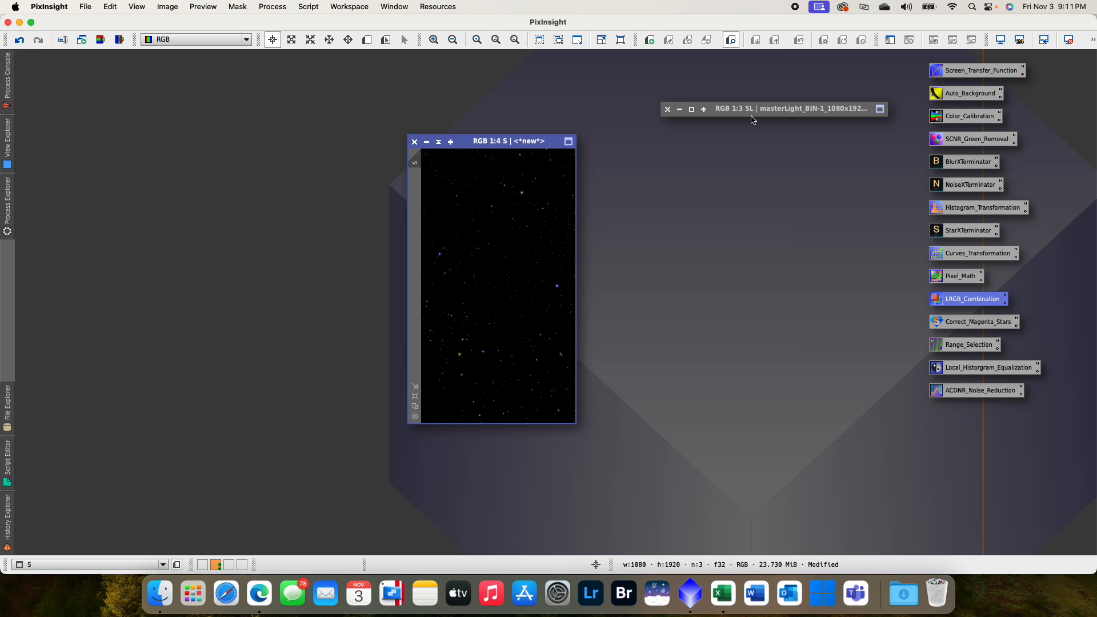
- Restore the SL window, zoom S to fit, and place the two images side by side
{"action": "double_click", "coordinate": [768, 112]}
{"action": "left_click_drag", "start_coordinate": [498, 109], "coordinate": [265, 99]}
{"action": "right_click", "coordinate": [466, 201]}
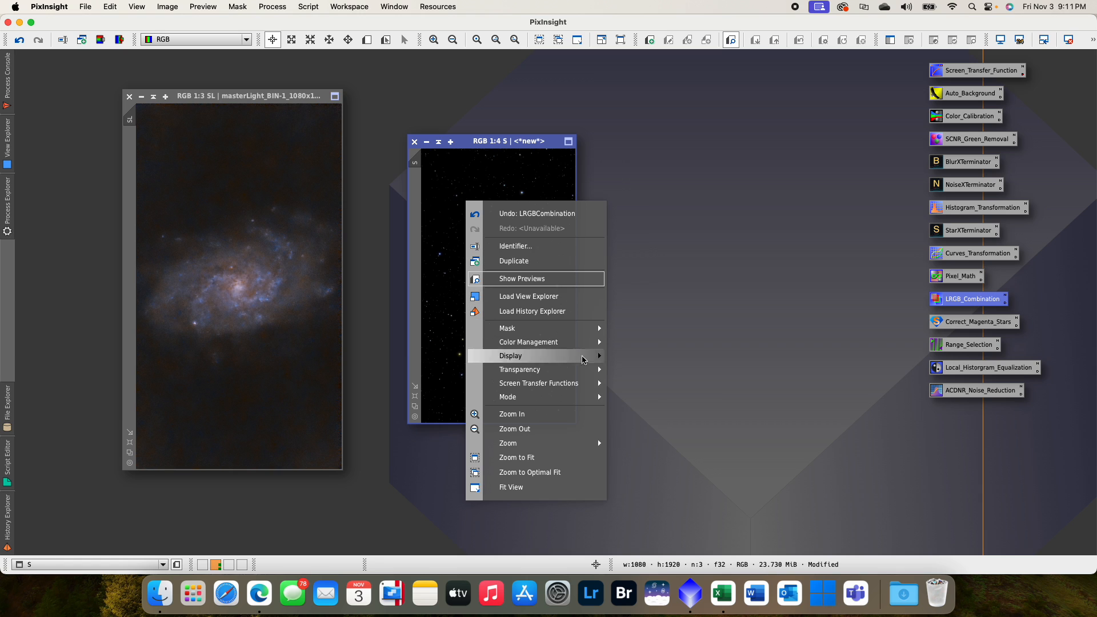
{"action": "mouse_move", "coordinate": [585, 449]}
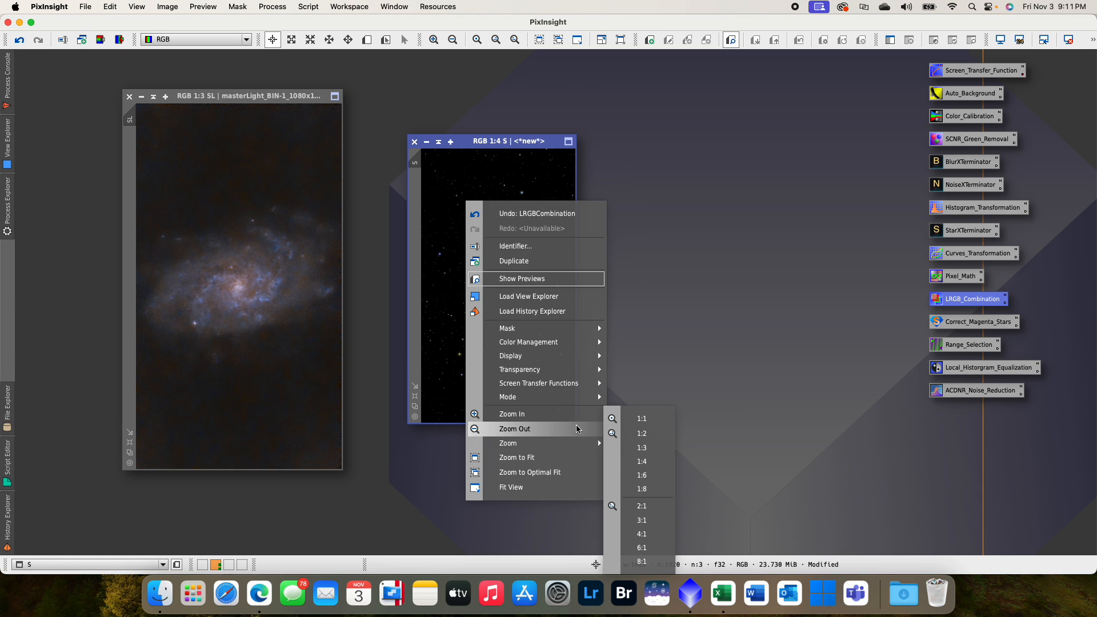
{"action": "left_click", "coordinate": [571, 458]}
{"action": "left_click_drag", "start_coordinate": [526, 144], "coordinate": [461, 97]}
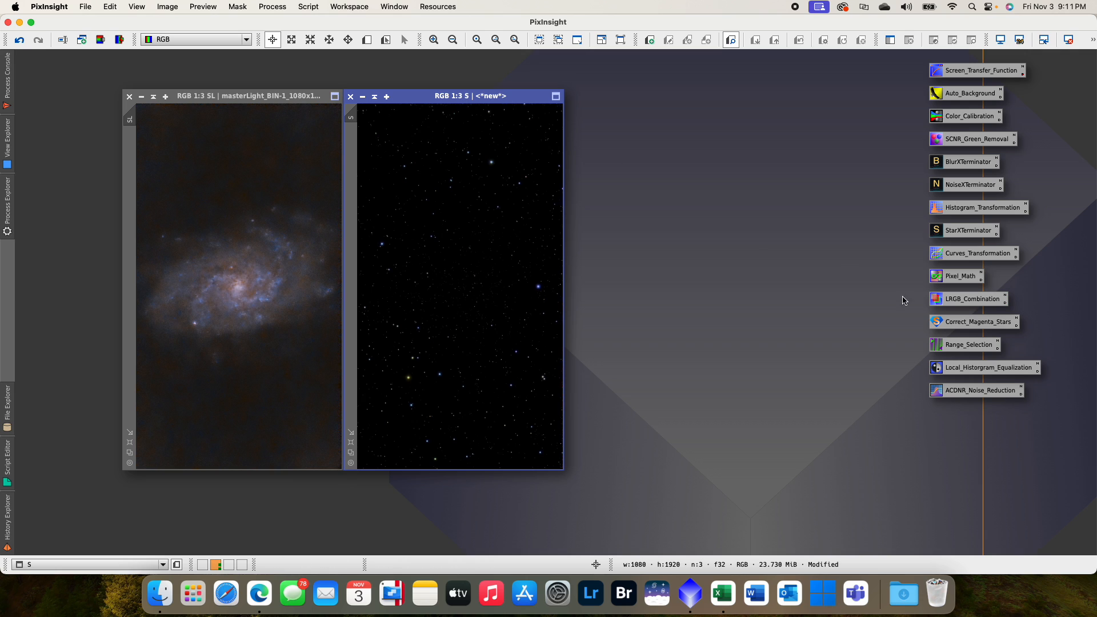
- Combine the stars and the starless galaxy with the PixelMath expression S+SL into a new image named M33
{"action": "double_click", "coordinate": [957, 278]}
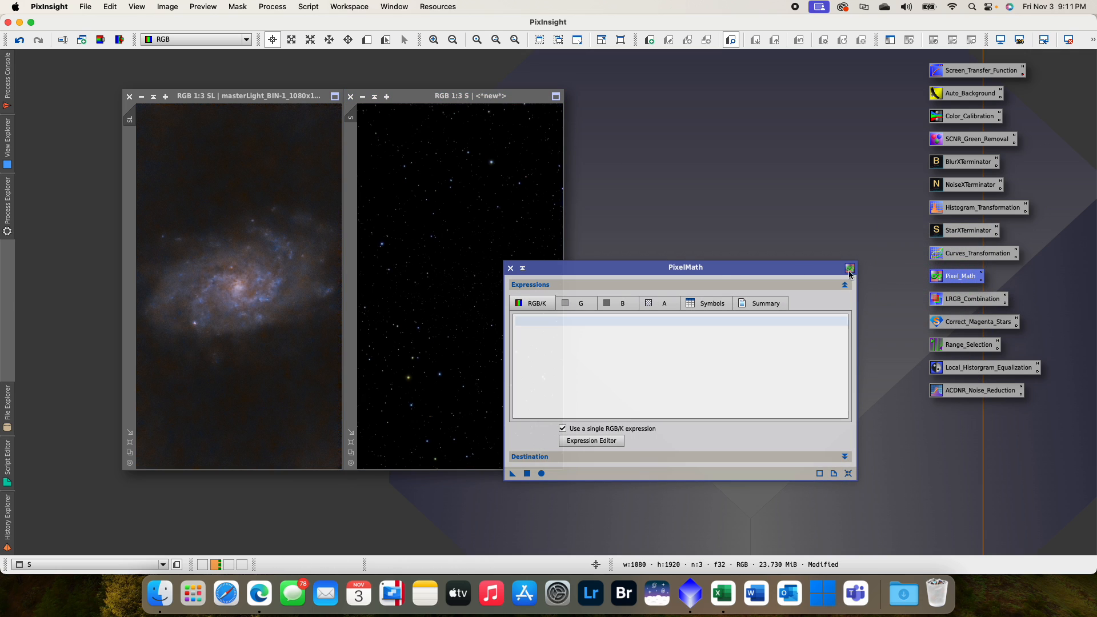
{"action": "left_click_drag", "start_coordinate": [674, 270], "coordinate": [723, 135]}
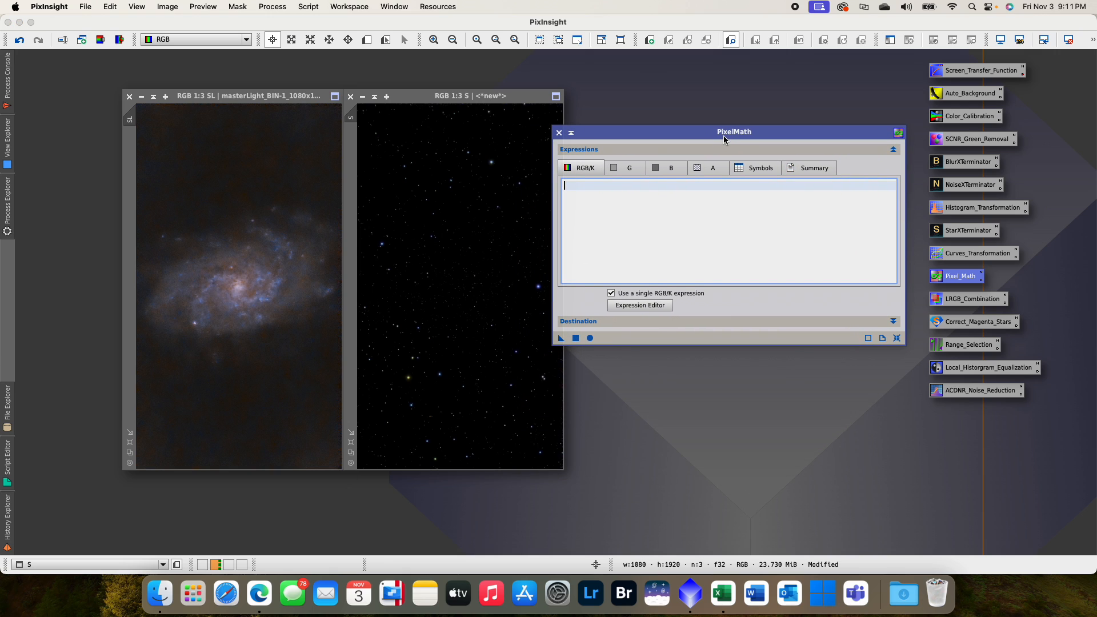
{"action": "type", "text": "S"}
{"action": "left_click", "coordinate": [659, 323]}
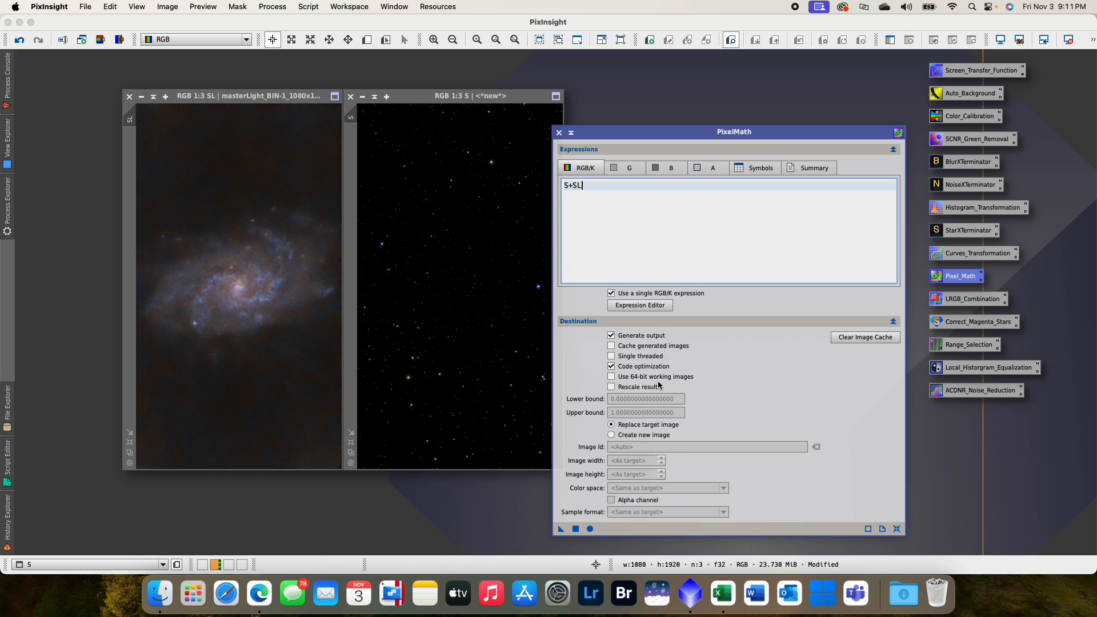
{"action": "left_click", "coordinate": [635, 436]}
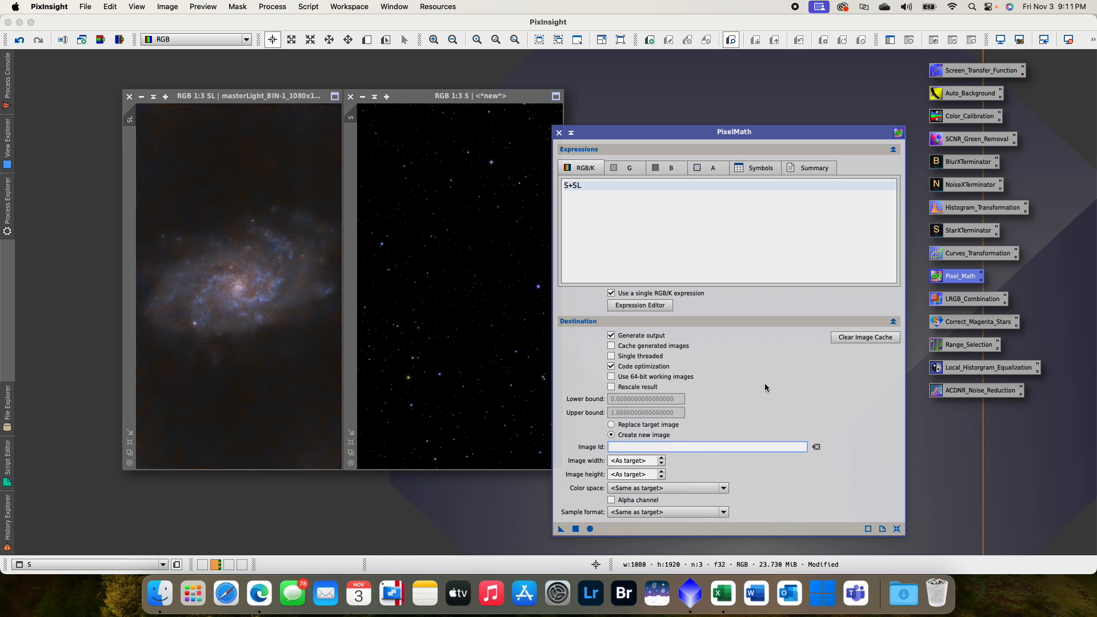
{"action": "type", "text": "M33"}
{"action": "left_click", "coordinate": [575, 528]}
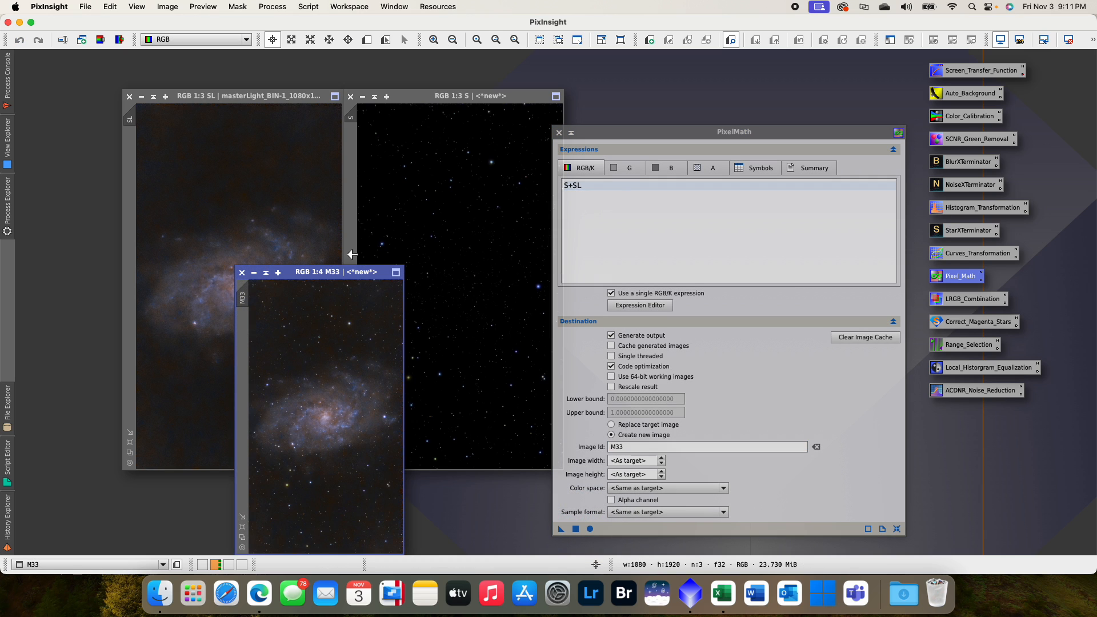
- Move the M33 image beside S, close PixelMath, and zoom M33 to fit
{"action": "left_click_drag", "start_coordinate": [349, 275], "coordinate": [691, 95]}
{"action": "left_click", "coordinate": [558, 133]}
{"action": "right_click", "coordinate": [693, 198]}
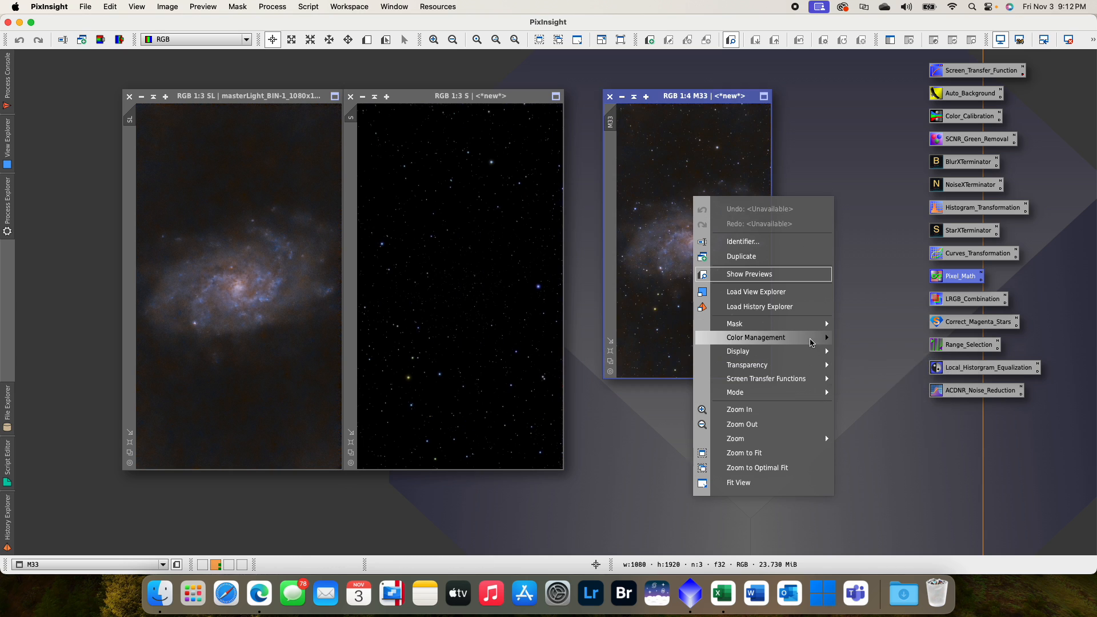
{"action": "left_click", "coordinate": [794, 453]}
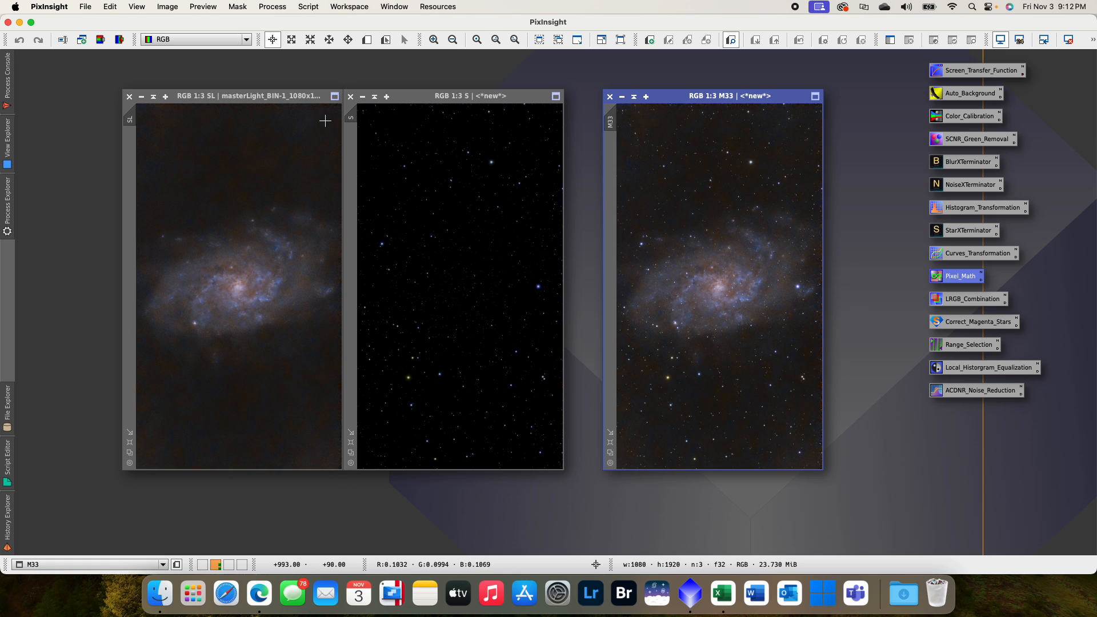
{"action": "left_click", "coordinate": [350, 96]}
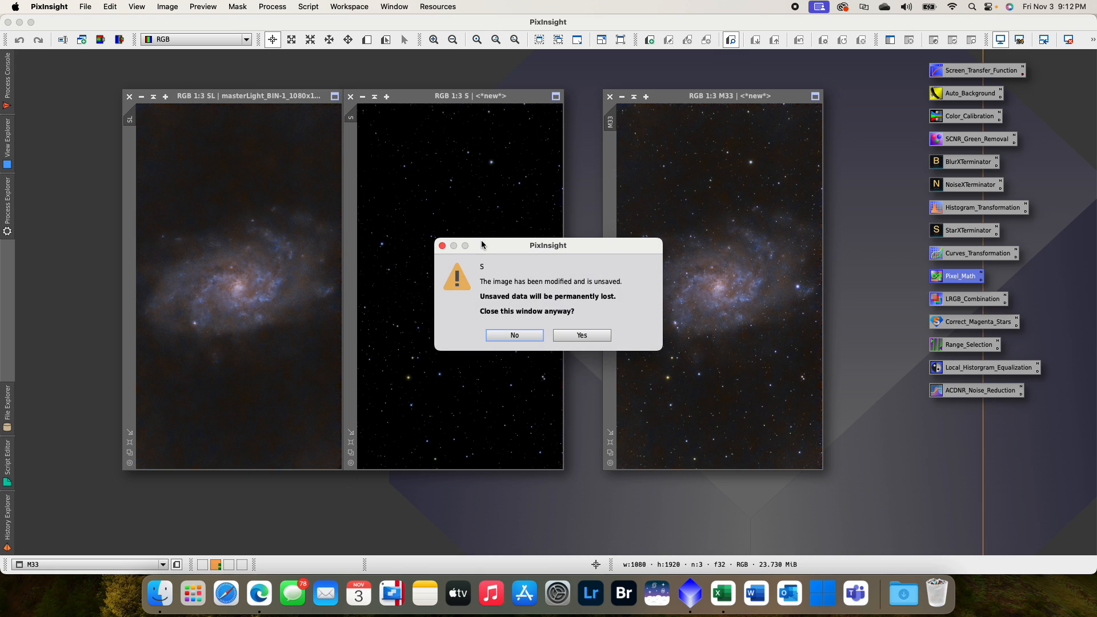
{"action": "left_click", "coordinate": [532, 335]}
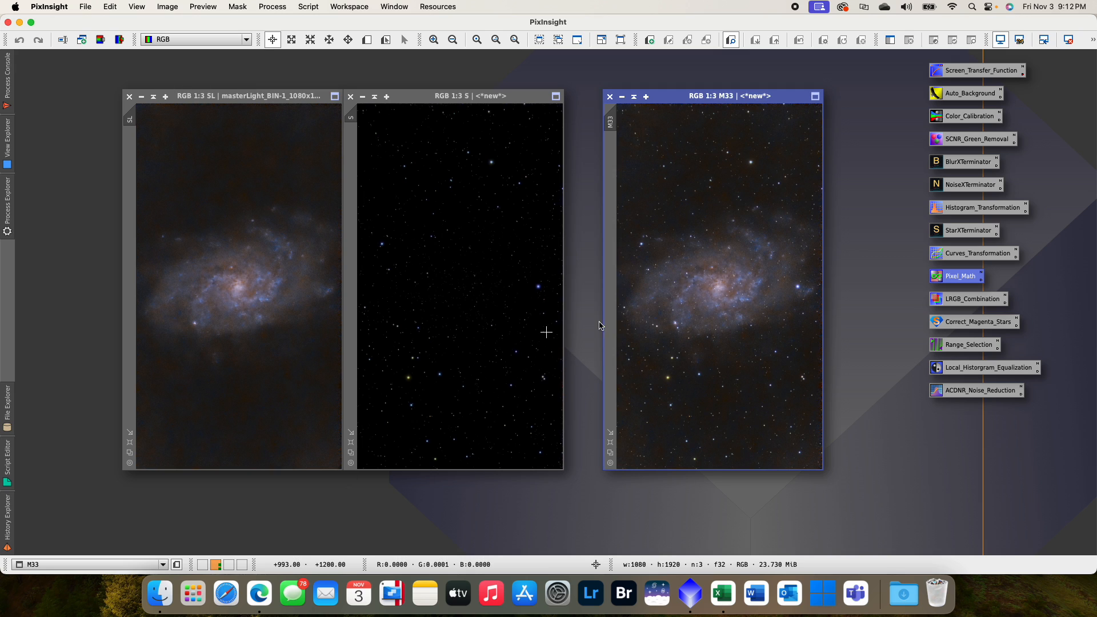
{"action": "left_click_drag", "start_coordinate": [677, 98], "coordinate": [675, 99]}
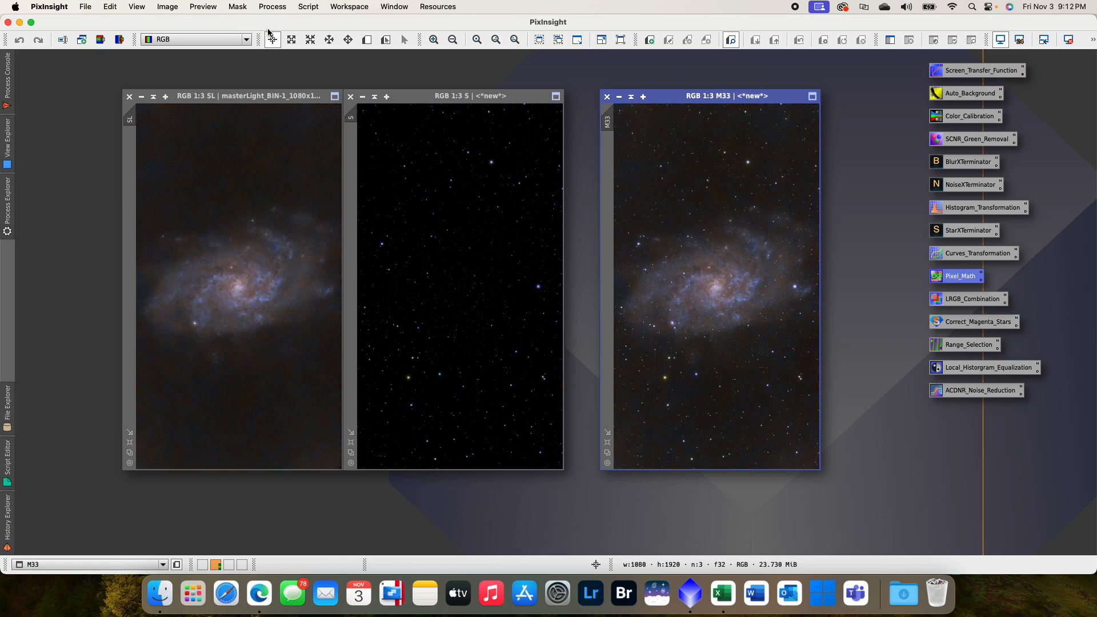
- Save the M33 image to the Desktop as M33.png, accepting the PNG format limitations
{"action": "left_click", "coordinate": [116, 9]}
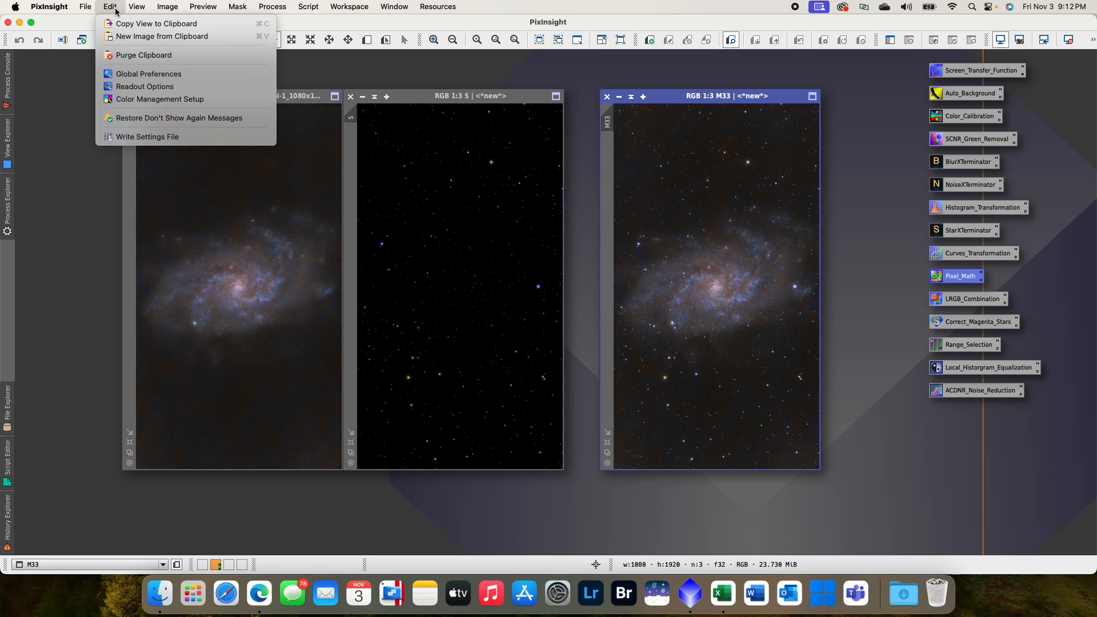
{"action": "mouse_move", "coordinate": [96, 9]}
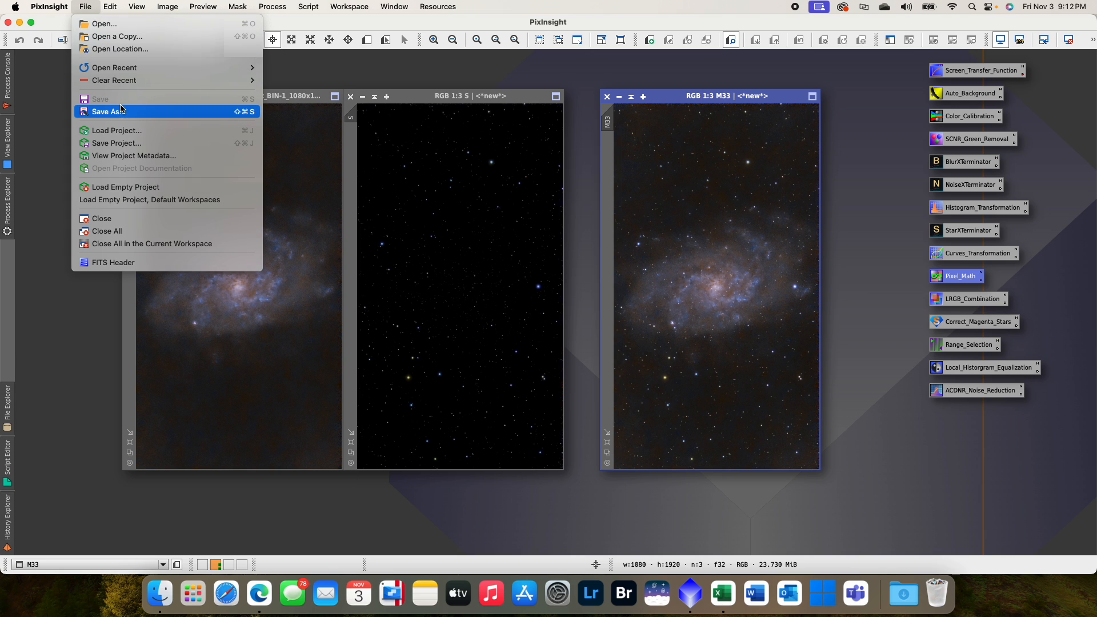
{"action": "left_click", "coordinate": [111, 112]}
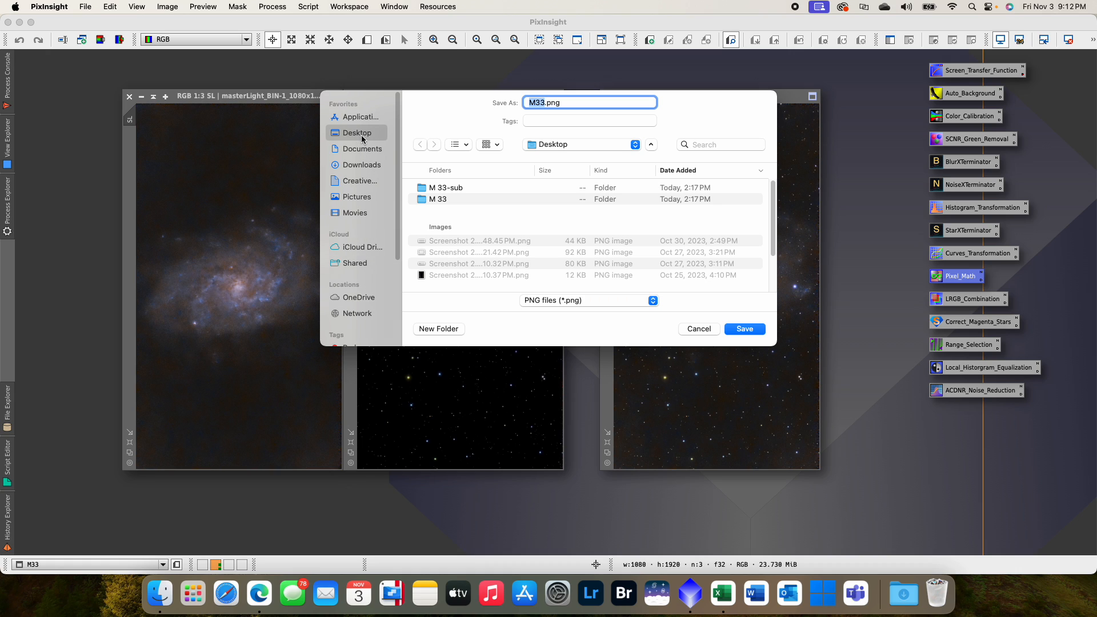
{"action": "left_click", "coordinate": [750, 330]}
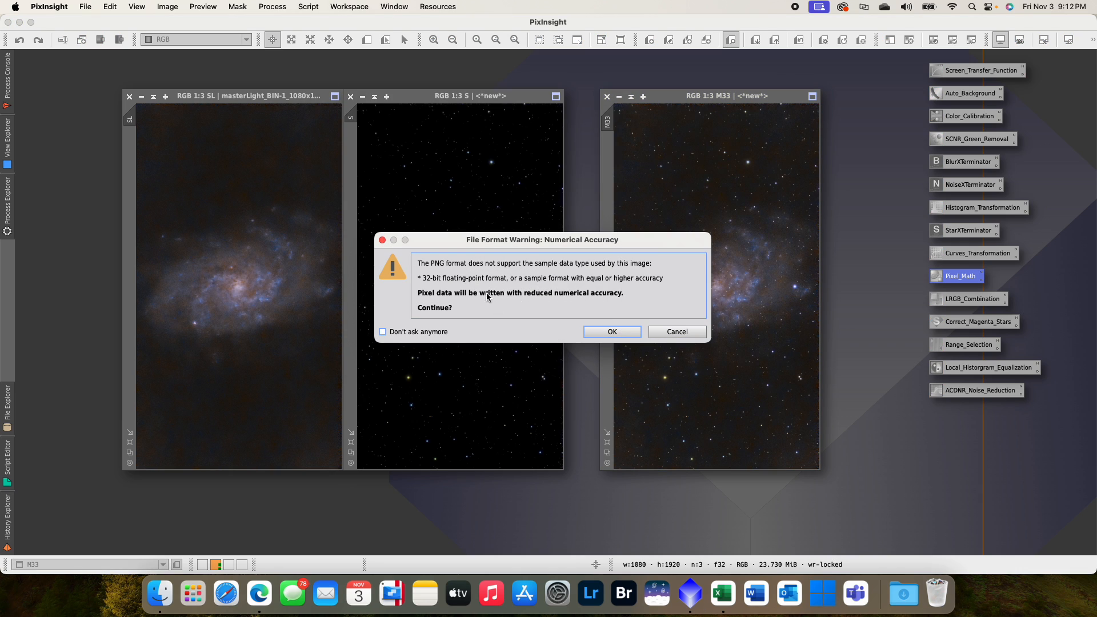
{"action": "left_click", "coordinate": [594, 328]}
{"action": "left_click", "coordinate": [611, 333]}
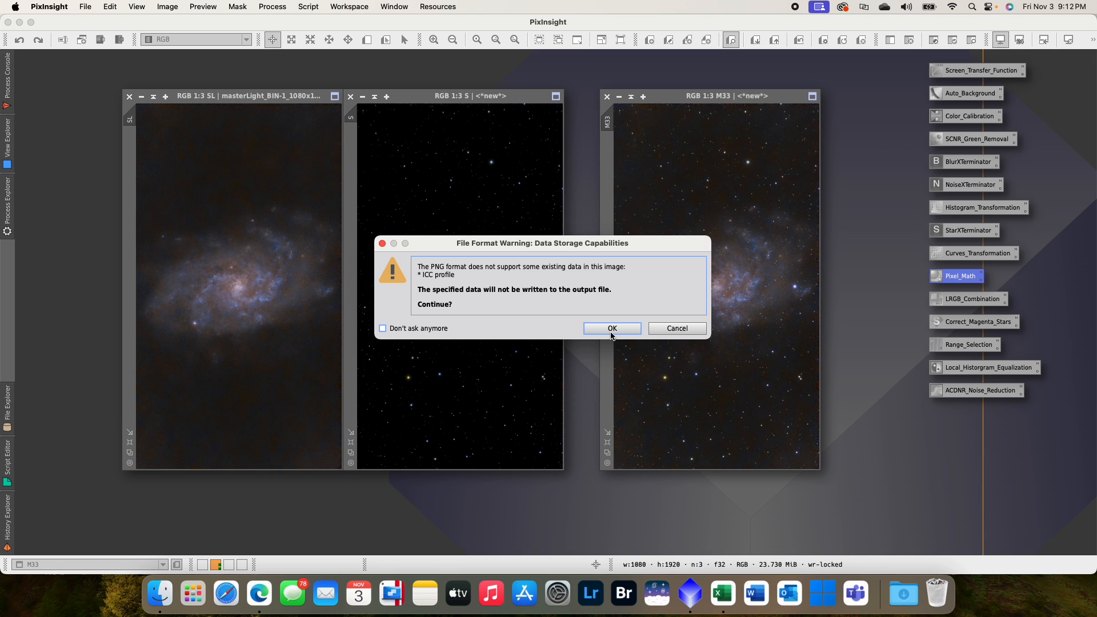
{"action": "left_click", "coordinate": [611, 333]}
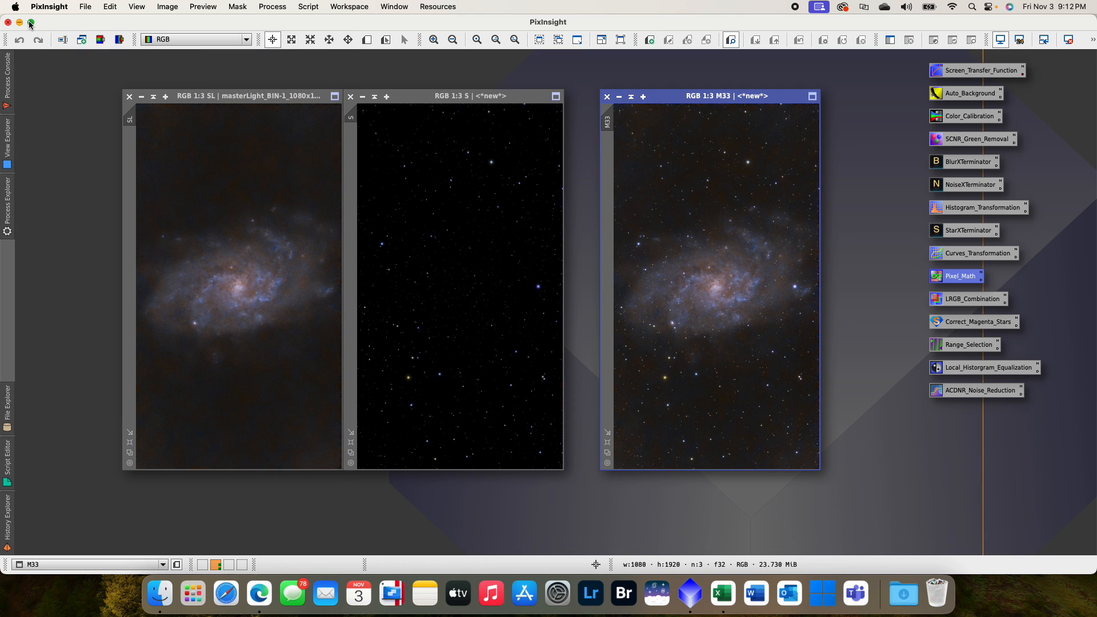
- Minimize PixInsight and the three open Finder folder windows to clear the desktop
{"action": "left_click", "coordinate": [20, 23]}
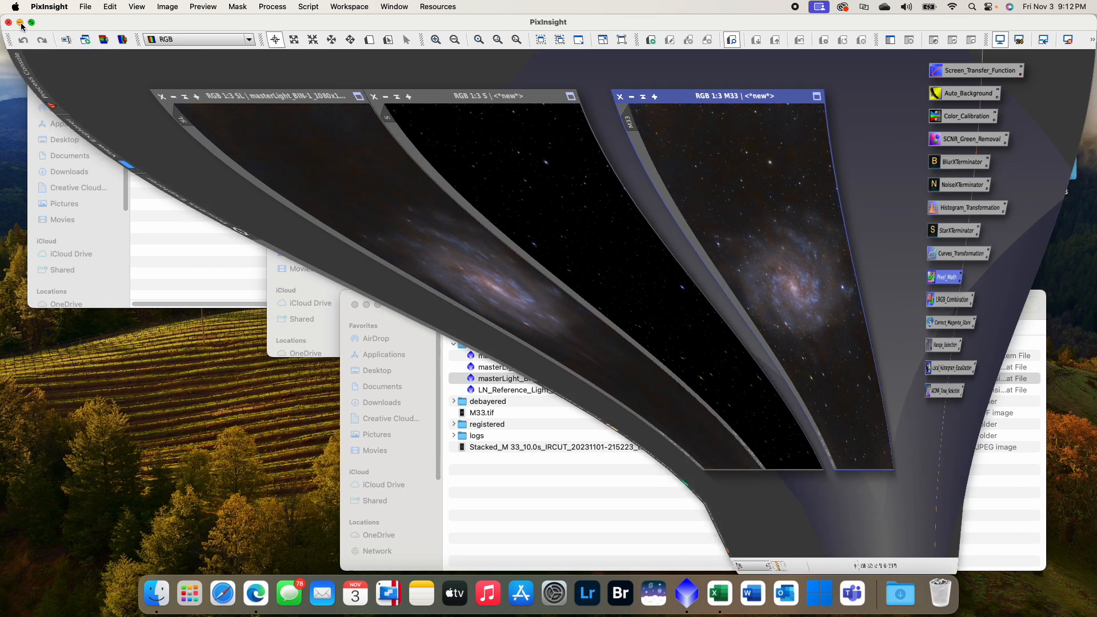
{"action": "left_click", "coordinate": [366, 306]}
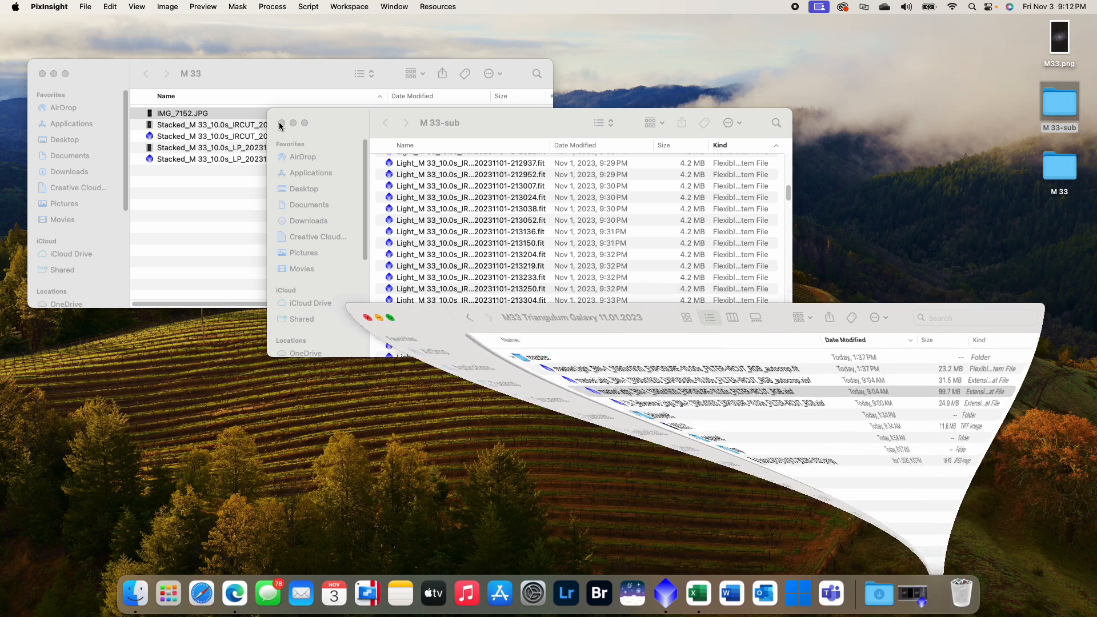
{"action": "left_click", "coordinate": [293, 123]}
{"action": "left_click", "coordinate": [55, 75]}
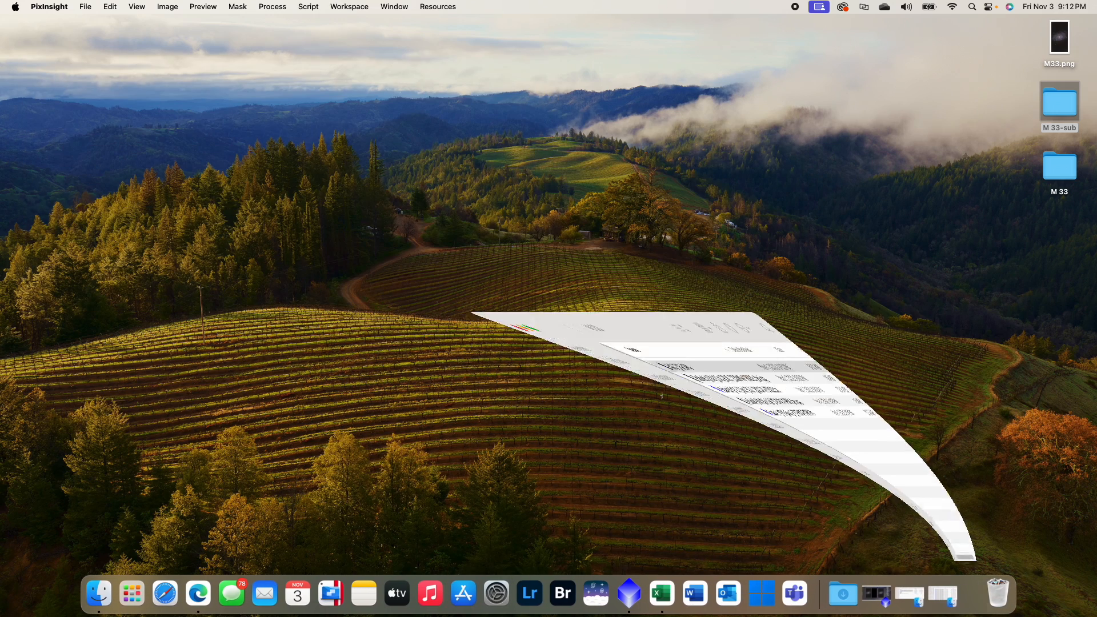
- Open M33.png from the desktop in Adobe Lightroom, fit the whole photo in view, and dismiss the update notice
{"action": "left_click_drag", "start_coordinate": [1062, 43], "coordinate": [532, 593]}
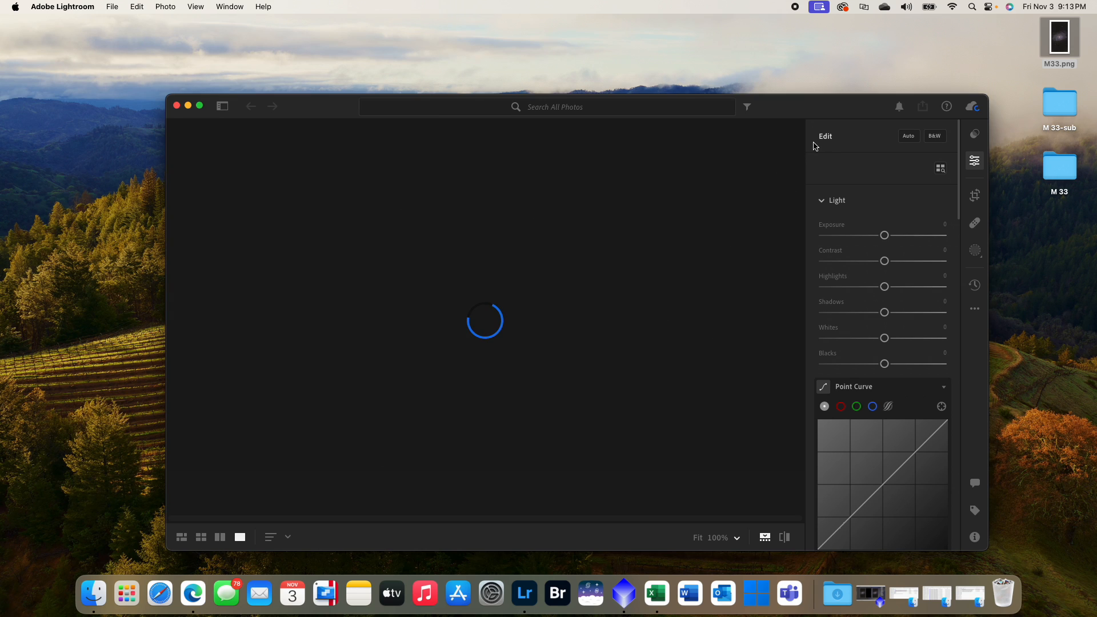
{"action": "left_click", "coordinate": [935, 116]}
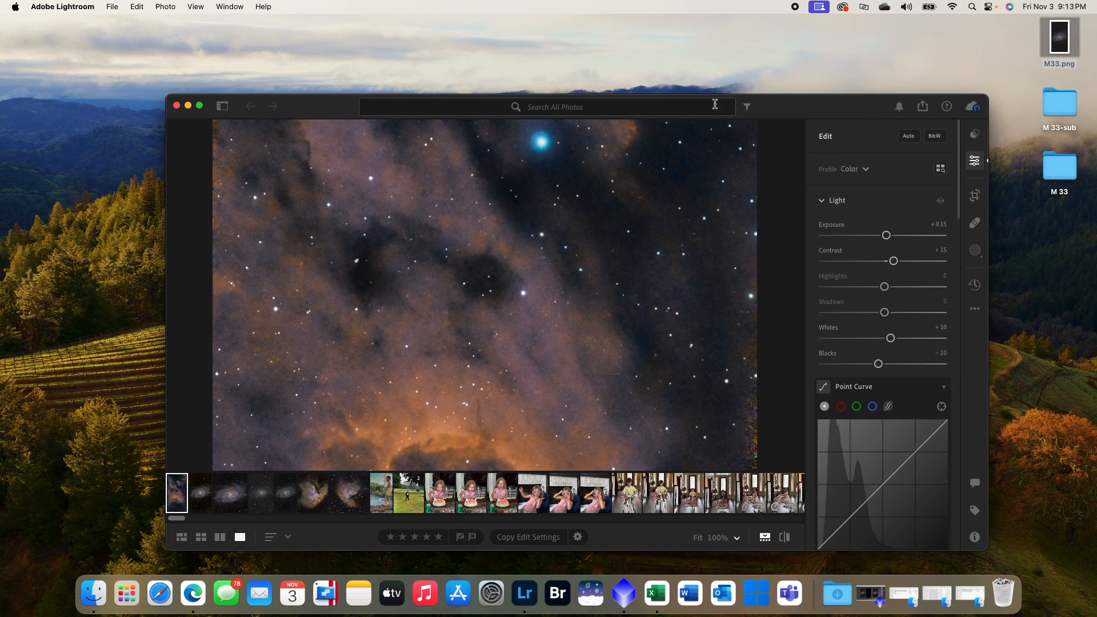
{"action": "left_click_drag", "start_coordinate": [786, 110], "coordinate": [758, 44]}
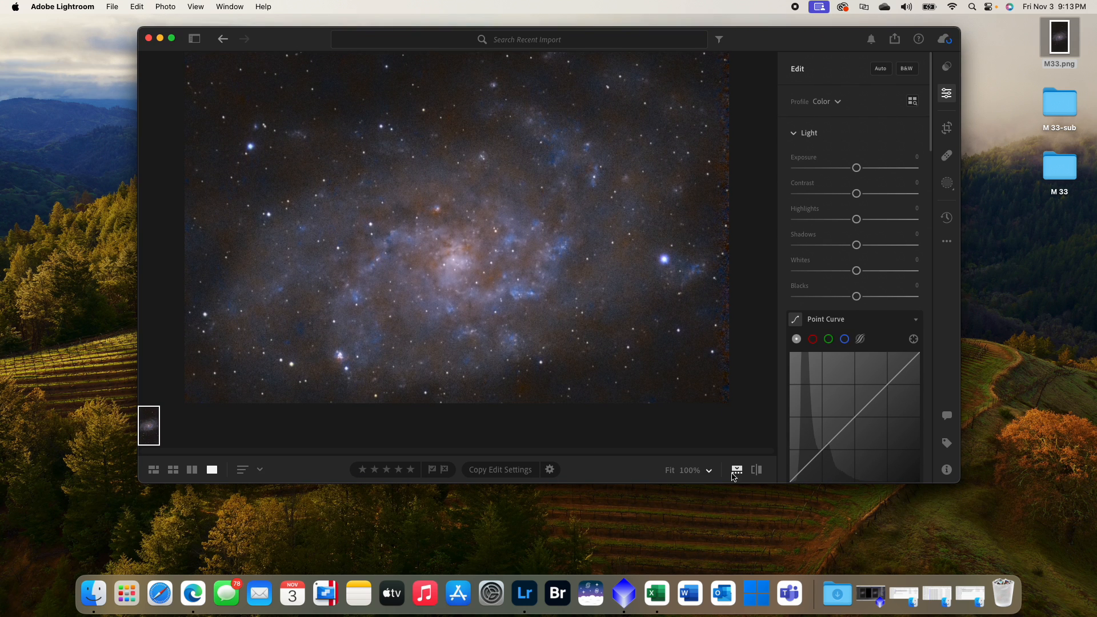
{"action": "left_click", "coordinate": [696, 472]}
{"action": "left_click", "coordinate": [708, 470]}
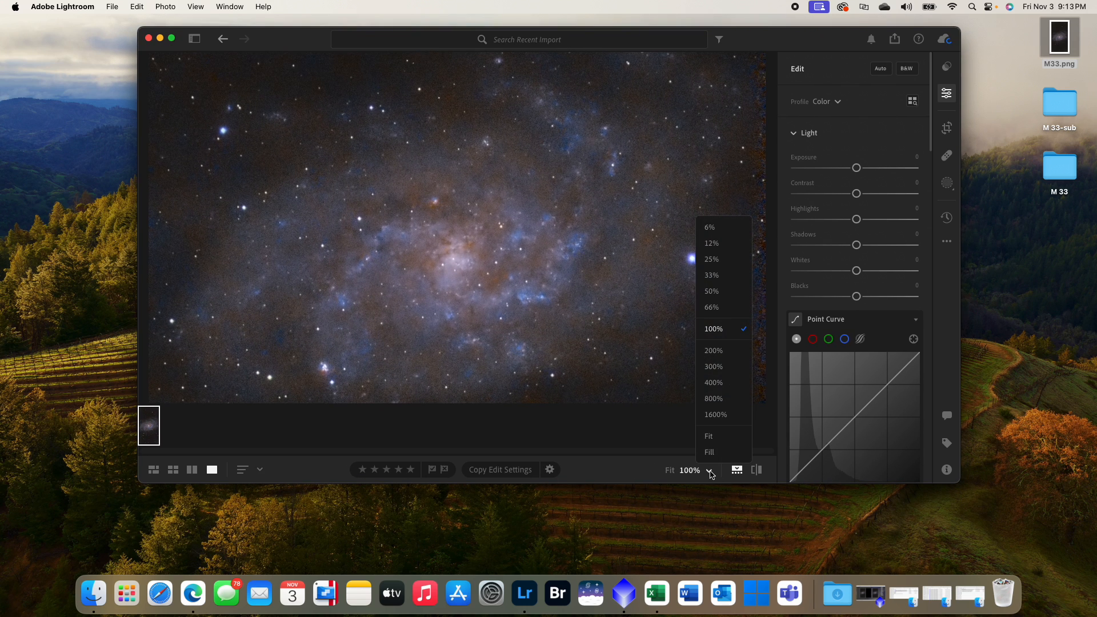
{"action": "left_click", "coordinate": [734, 441]}
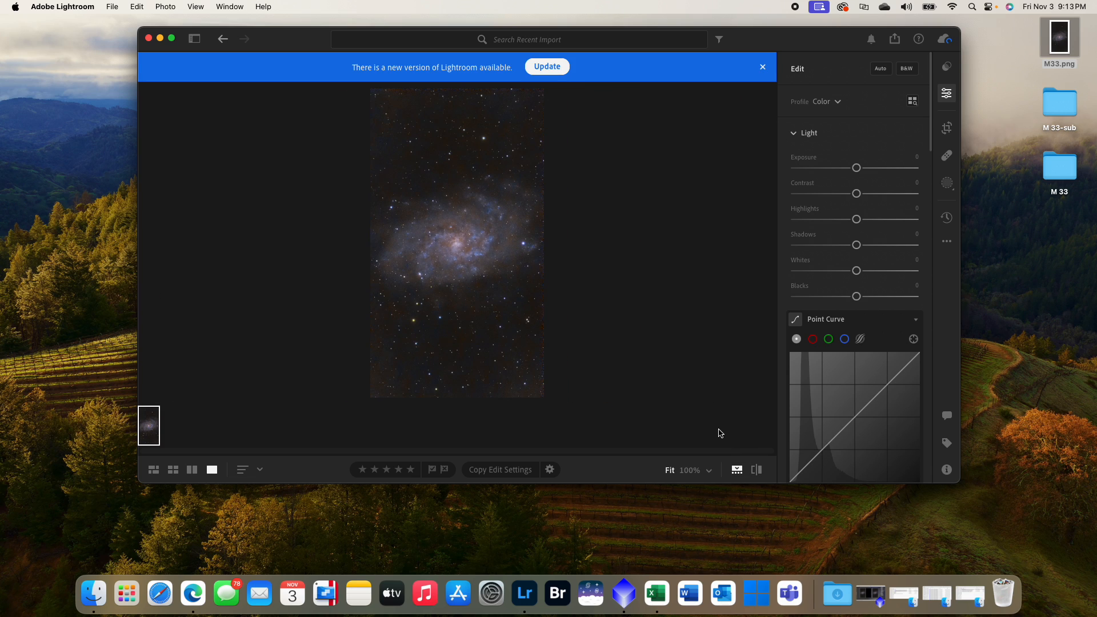
{"action": "left_click", "coordinate": [762, 68]}
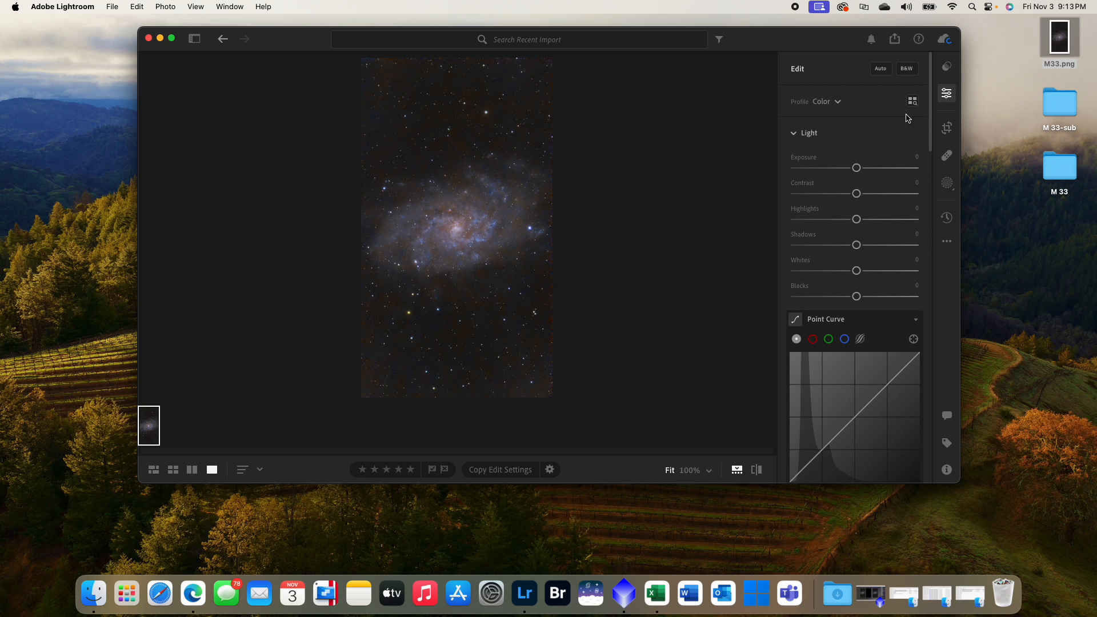
- Adjust the photo's light settings to Exposure +0.19, Contrast +15, Whites +7 and Blacks -12
{"action": "left_click", "coordinate": [456, 223]}
{"action": "scroll", "coordinate": [491, 226], "scroll_direction": "down", "scroll_amount": 2}
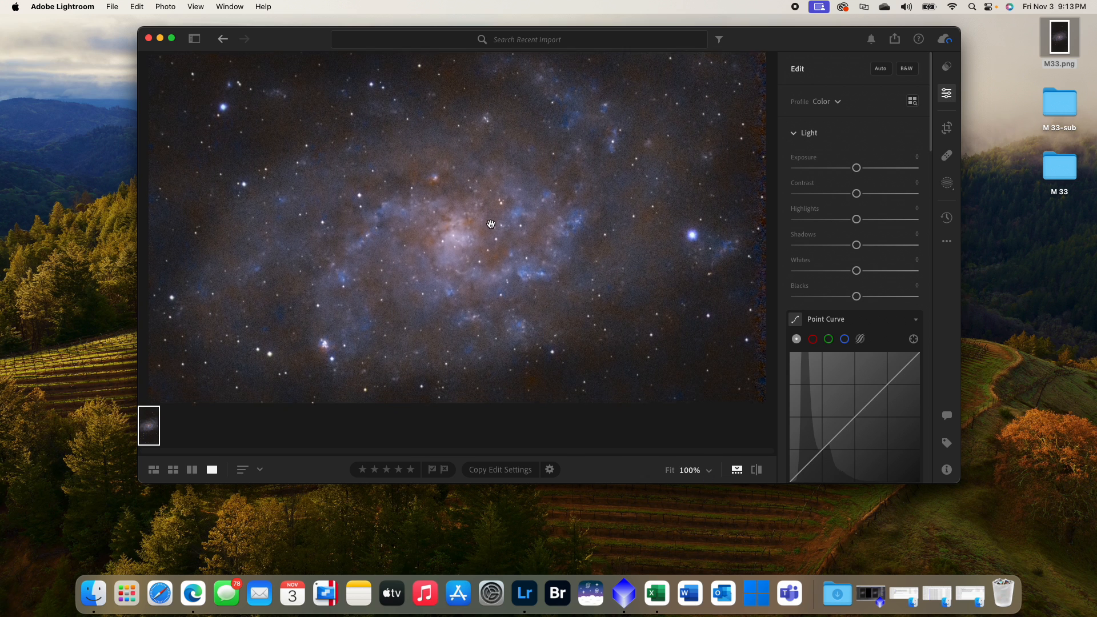
{"action": "left_click", "coordinate": [709, 470]}
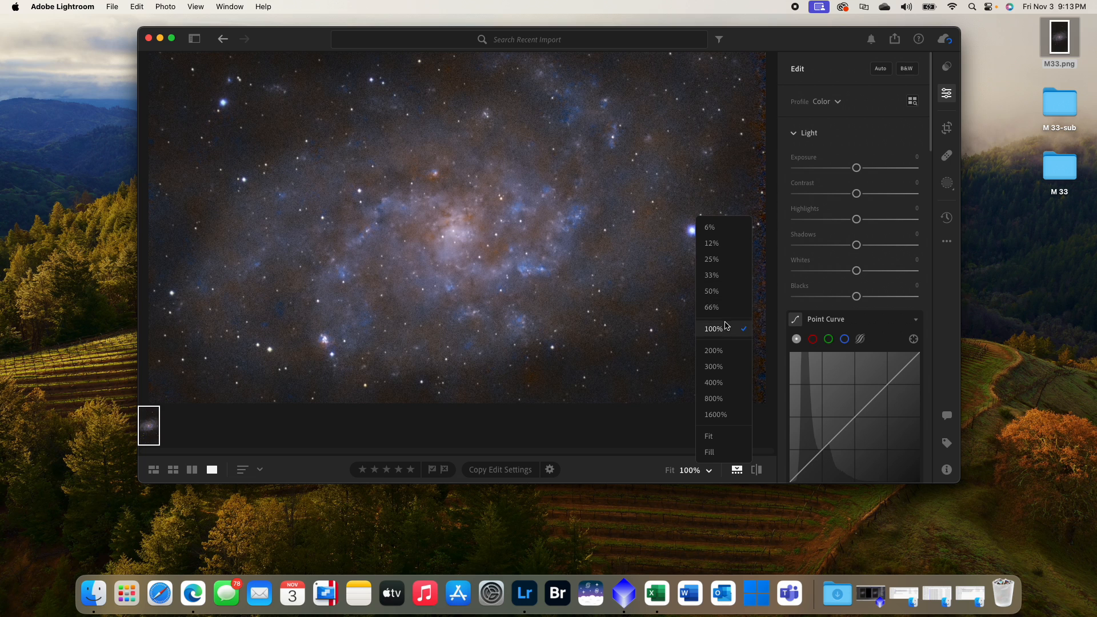
{"action": "left_click", "coordinate": [728, 296]}
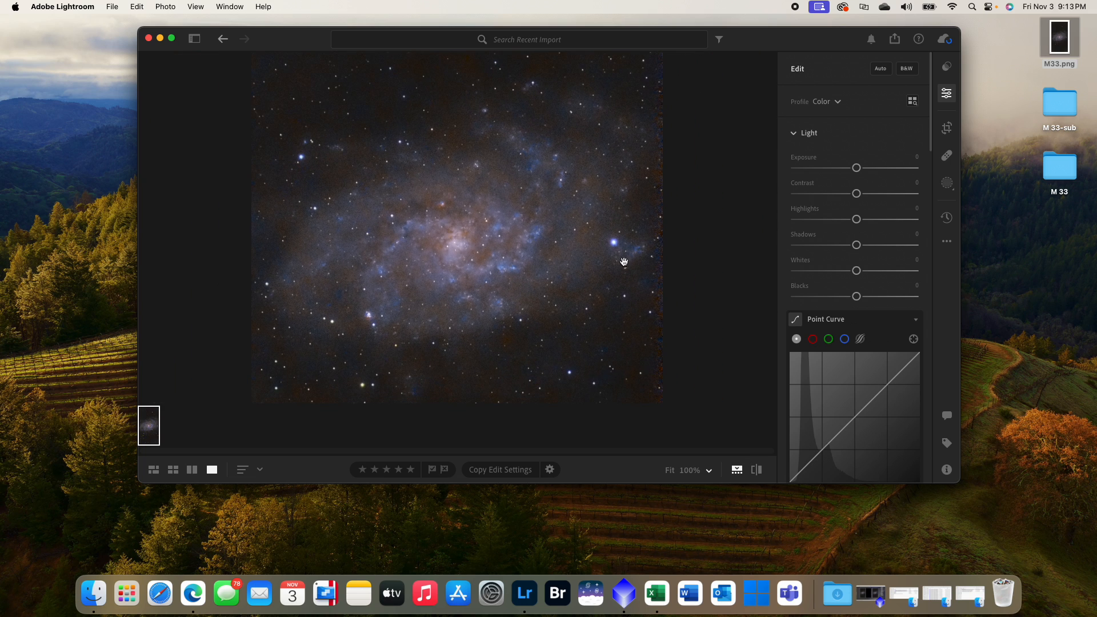
{"action": "scroll", "coordinate": [577, 273], "scroll_direction": "up", "scroll_amount": 2}
{"action": "scroll", "coordinate": [575, 279], "scroll_direction": "up", "scroll_amount": 3}
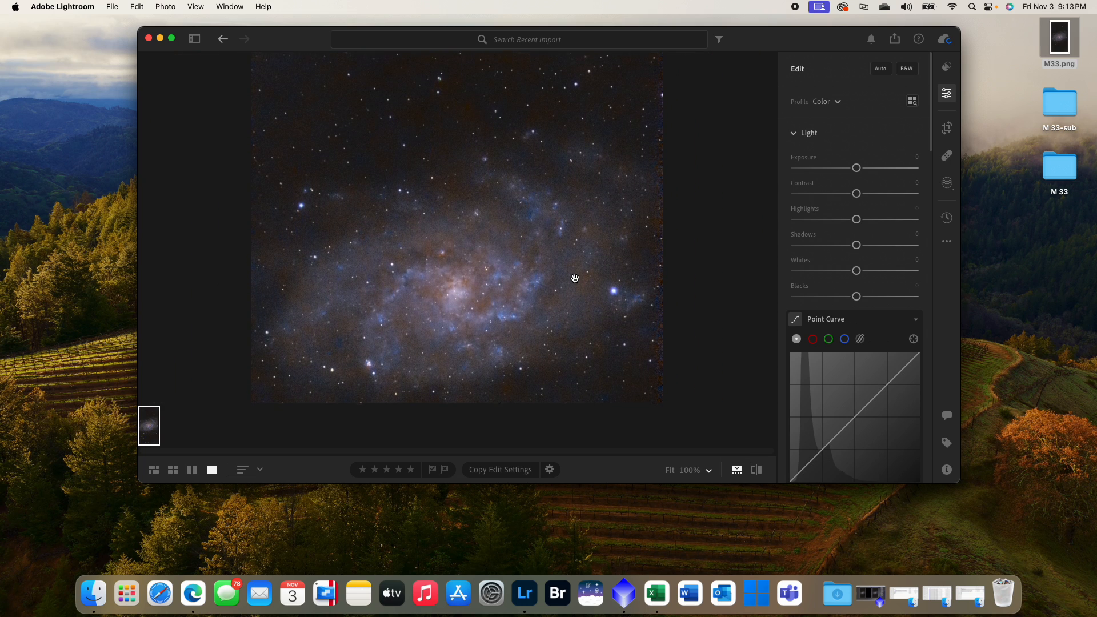
{"action": "left_click_drag", "start_coordinate": [856, 167], "coordinate": [858, 169]}
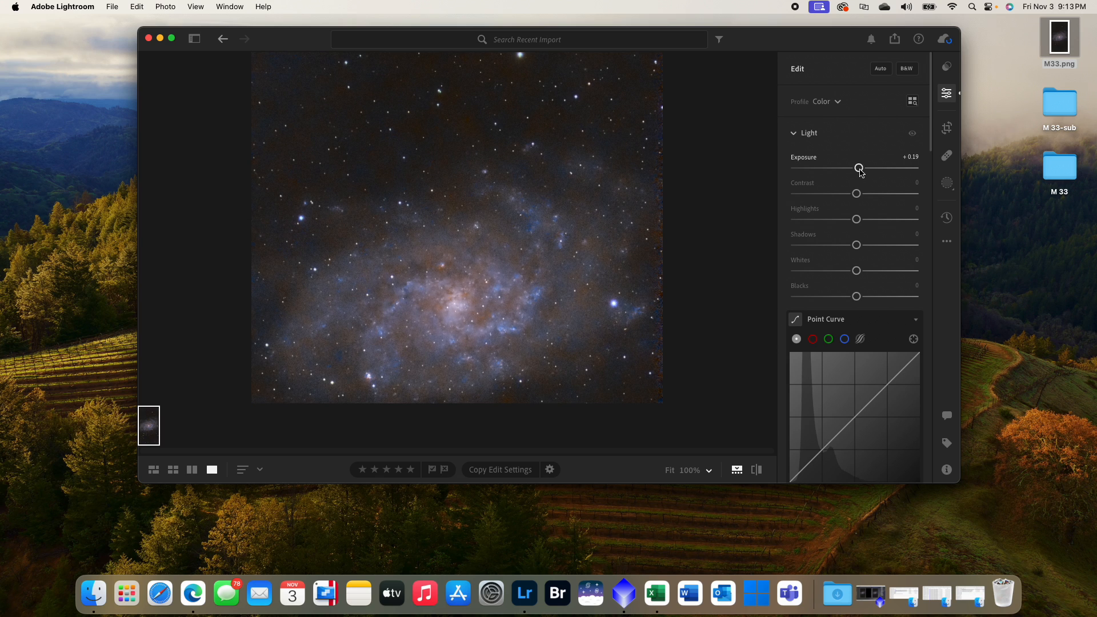
{"action": "left_click_drag", "start_coordinate": [856, 193], "coordinate": [868, 199]}
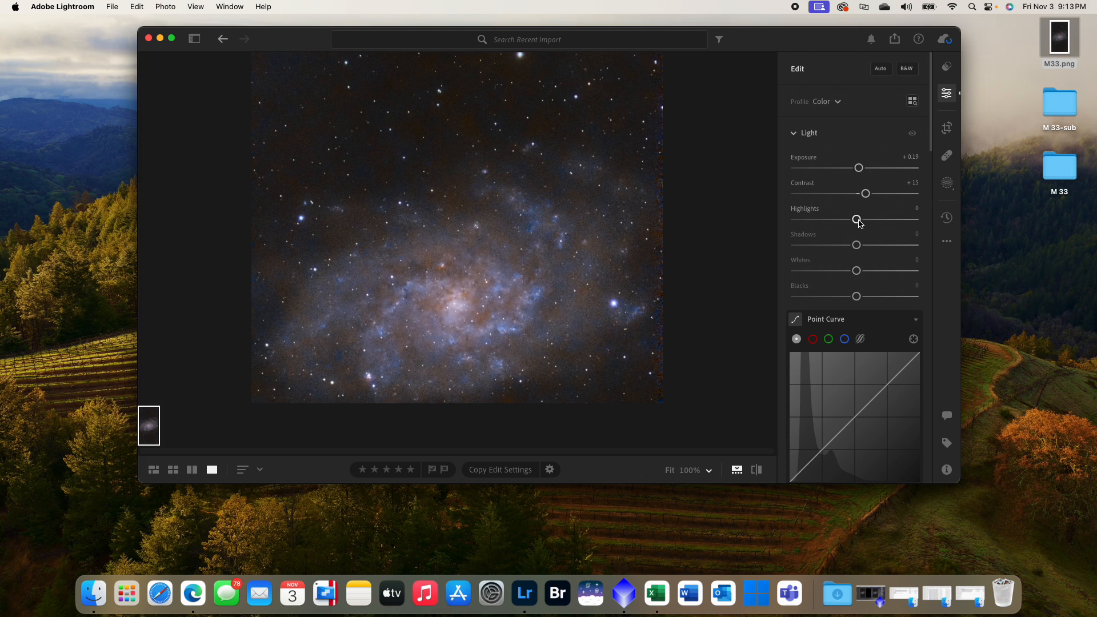
{"action": "left_click_drag", "start_coordinate": [858, 301], "coordinate": [860, 273]}
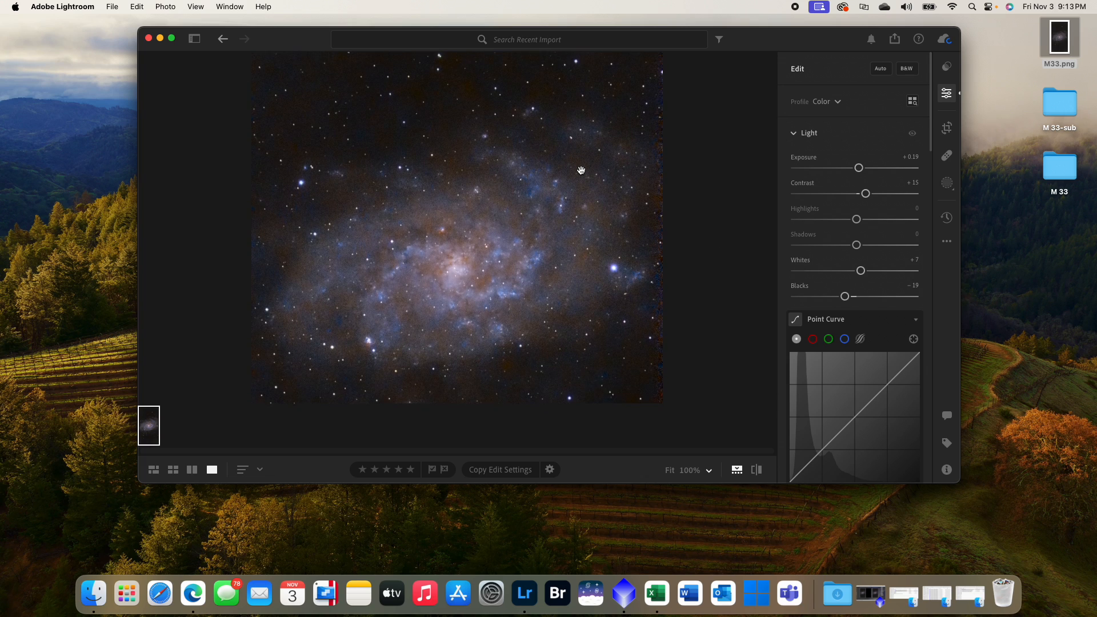
{"action": "left_click_drag", "start_coordinate": [849, 298], "coordinate": [853, 301]}
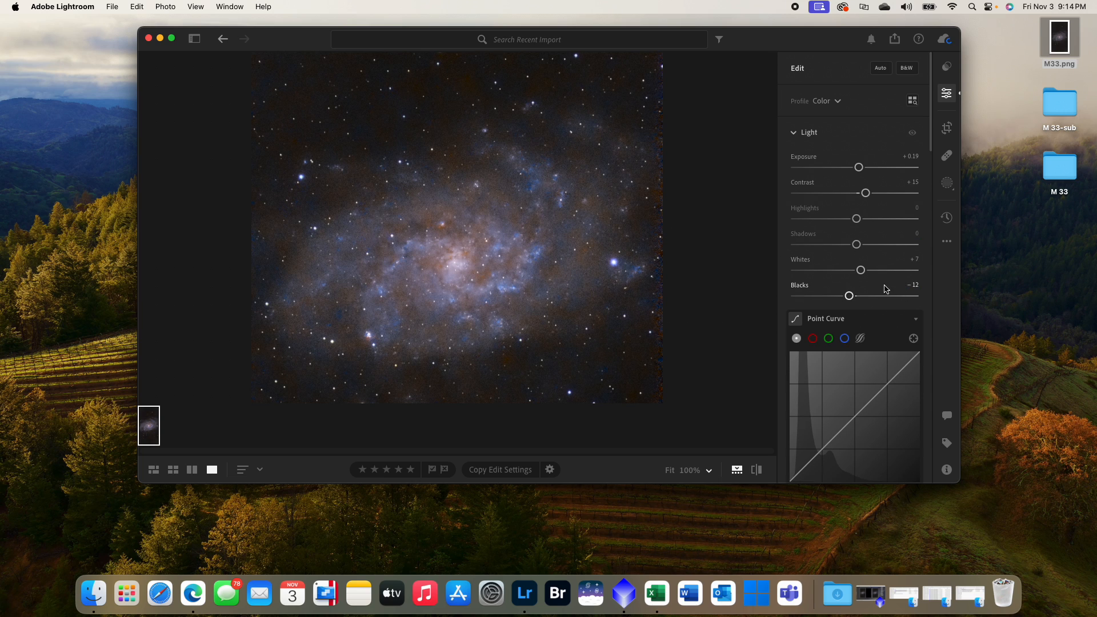
- Set the photo's Sharpening to 15 and its Masking to 50, using the mask preview to judge the protected areas
{"action": "scroll", "coordinate": [872, 312], "scroll_direction": "down", "scroll_amount": 10}
{"action": "scroll", "coordinate": [872, 312], "scroll_direction": "down", "scroll_amount": 15}
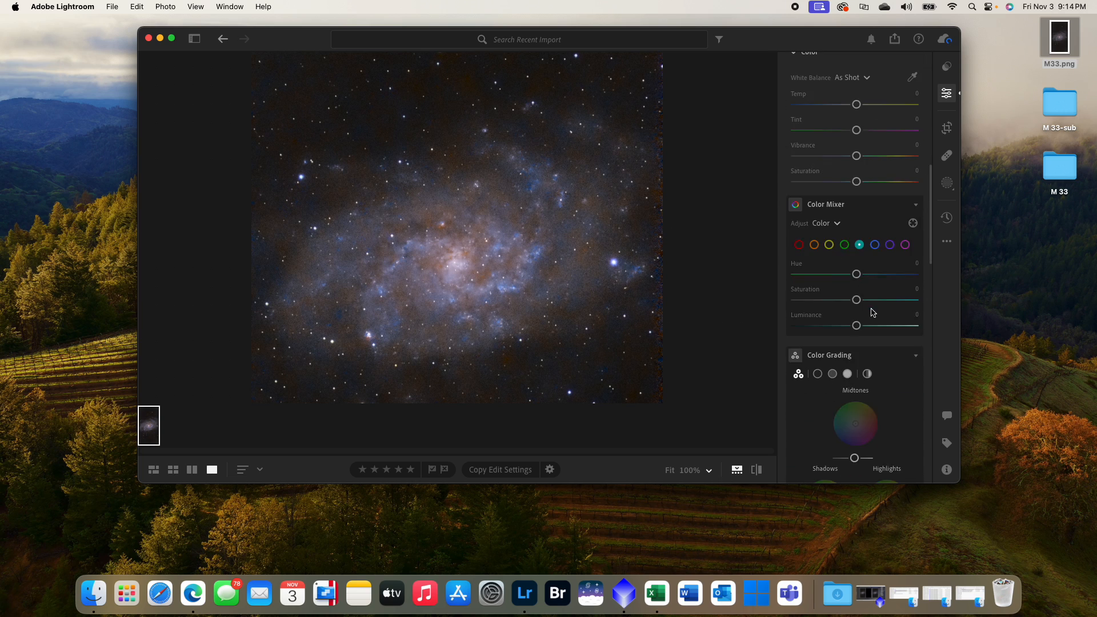
{"action": "scroll", "coordinate": [862, 323], "scroll_direction": "down", "scroll_amount": 6}
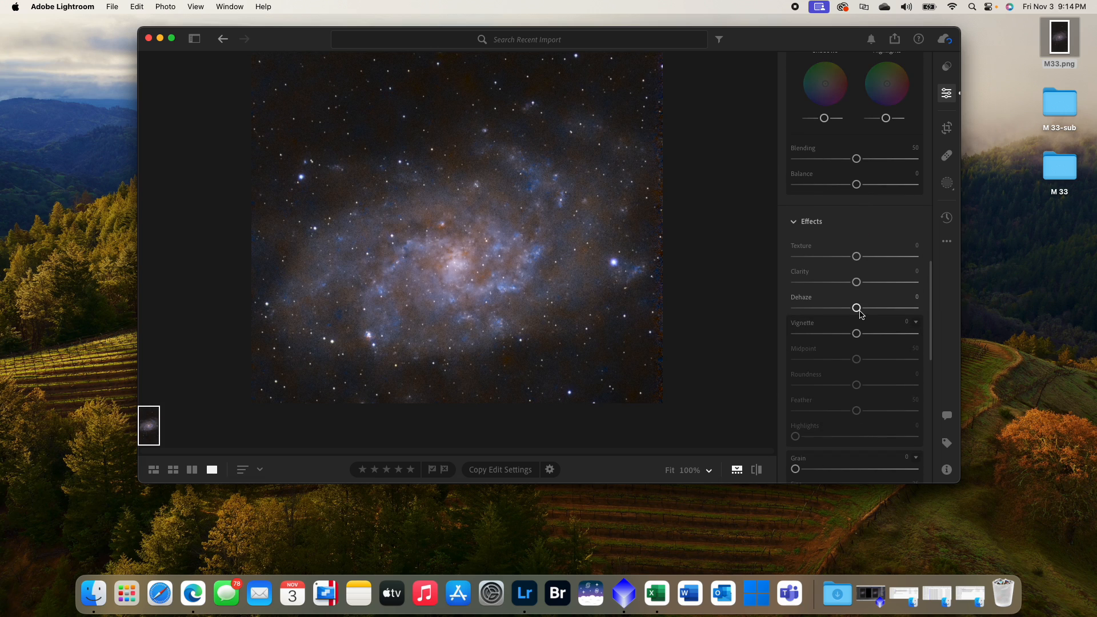
{"action": "scroll", "coordinate": [843, 257], "scroll_direction": "down", "scroll_amount": 4}
{"action": "scroll", "coordinate": [820, 337], "scroll_direction": "down", "scroll_amount": 2}
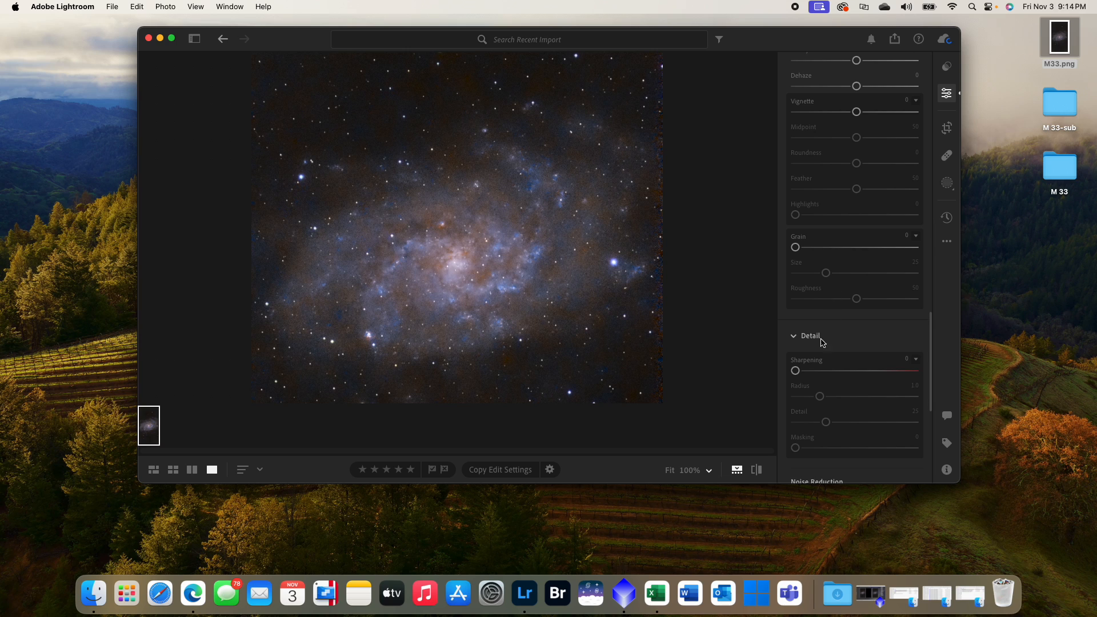
{"action": "left_click_drag", "start_coordinate": [799, 356], "coordinate": [811, 358]}
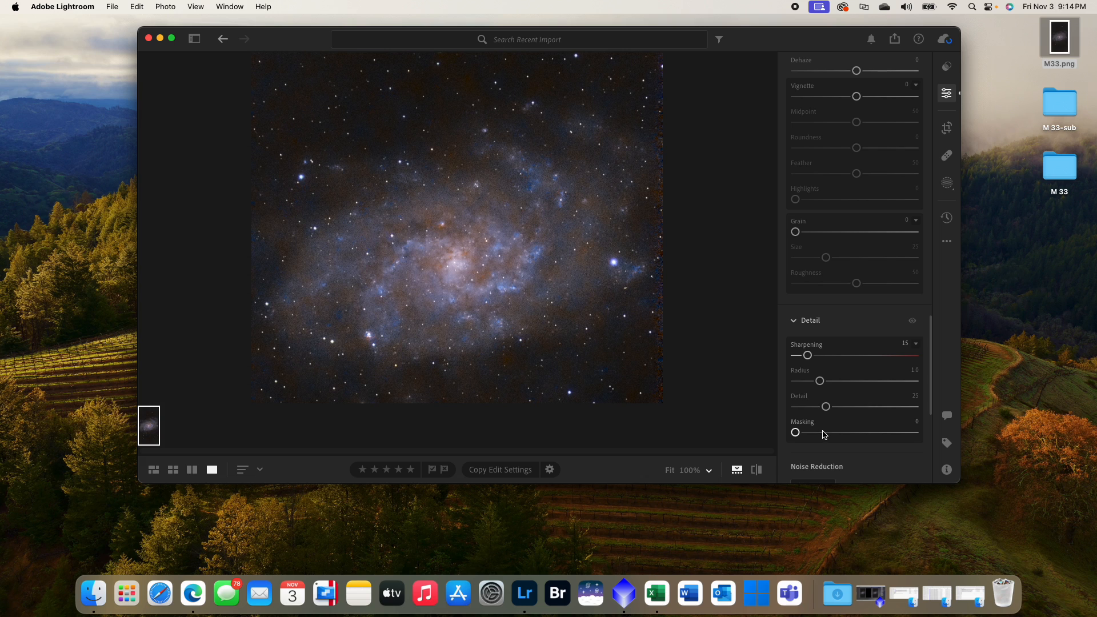
{"action": "key", "text": "alt"}
{"action": "left_click", "coordinate": [839, 434]}
{"action": "left_click_drag", "start_coordinate": [839, 434], "coordinate": [839, 434]}
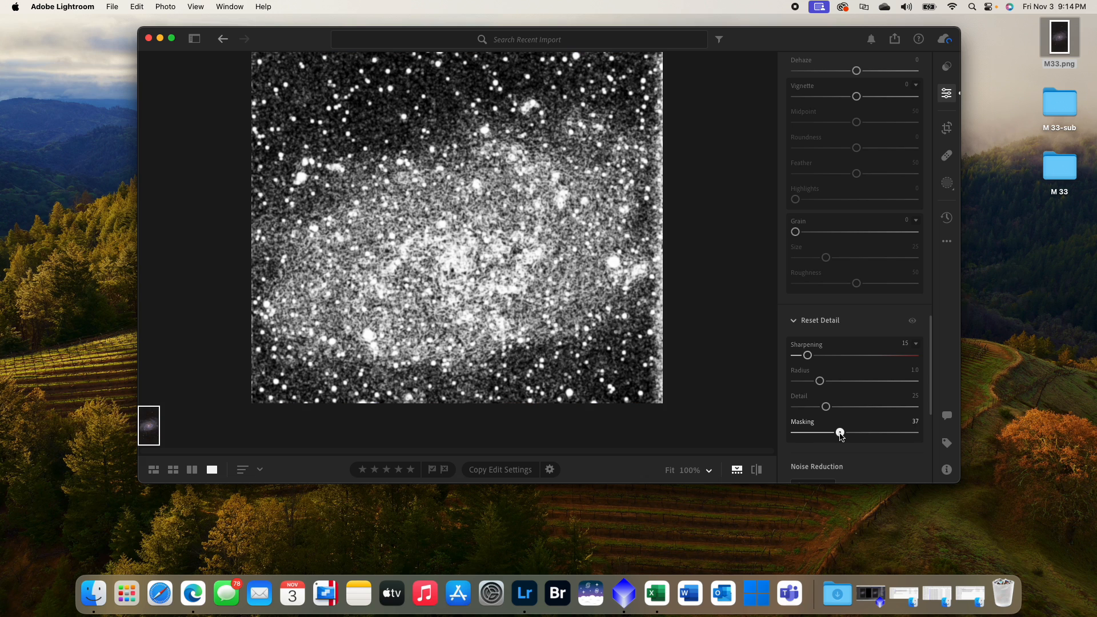
{"action": "left_click_drag", "start_coordinate": [841, 435], "coordinate": [859, 437]}
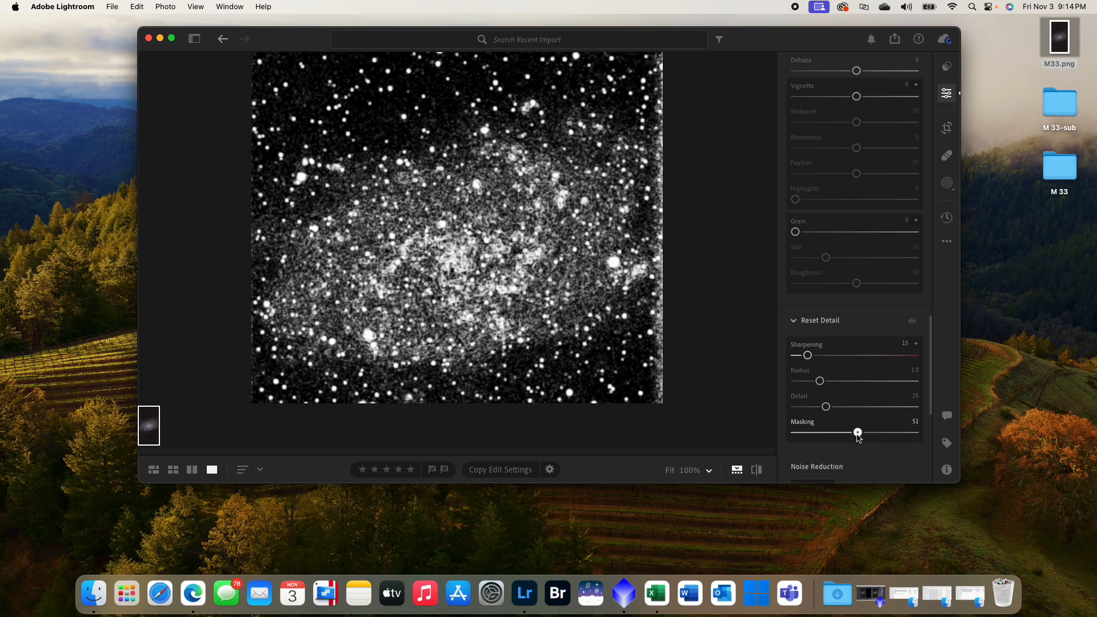
{"action": "left_click_drag", "start_coordinate": [857, 436], "coordinate": [856, 435]}
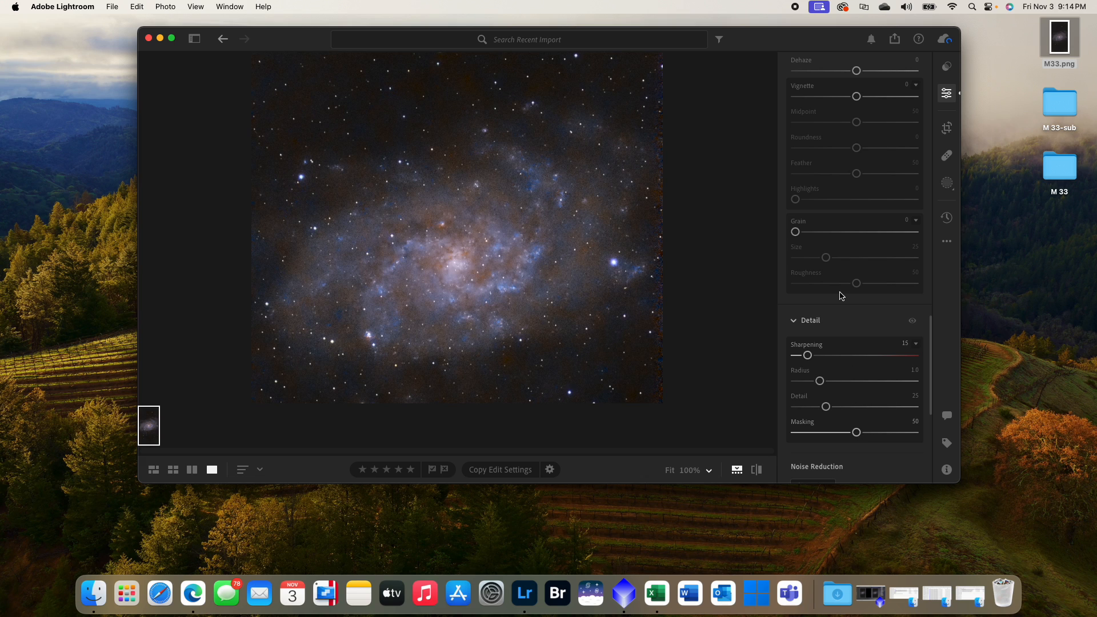
- Apply manual noise reduction with Luminance 10 and return to the full view of the photo
{"action": "scroll", "coordinate": [828, 343], "scroll_direction": "down", "scroll_amount": 5}
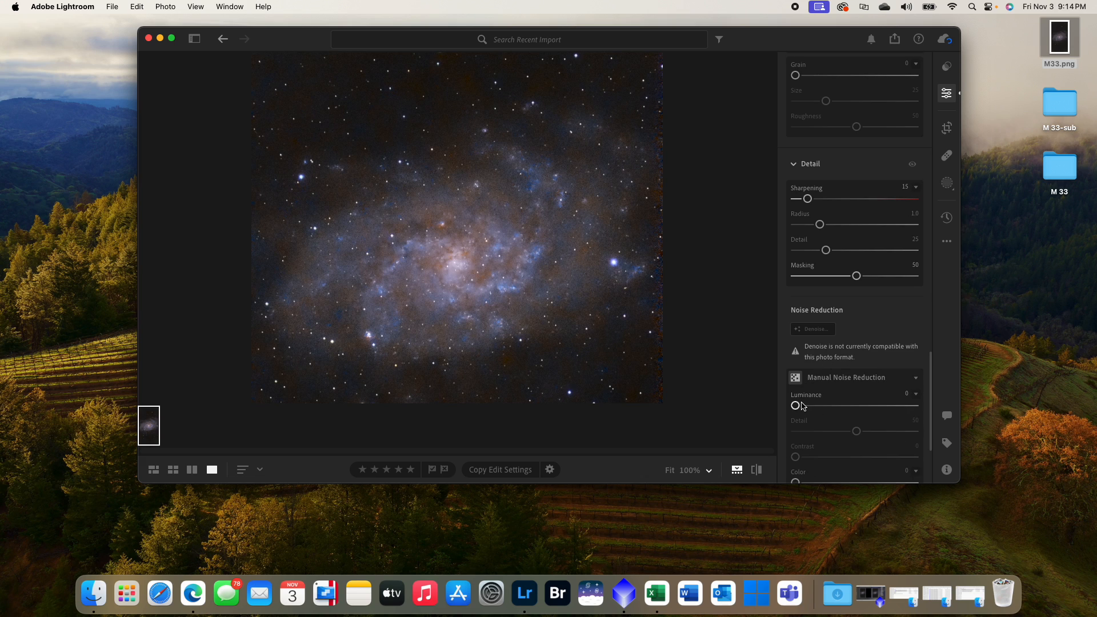
{"action": "left_click_drag", "start_coordinate": [799, 407], "coordinate": [808, 408]}
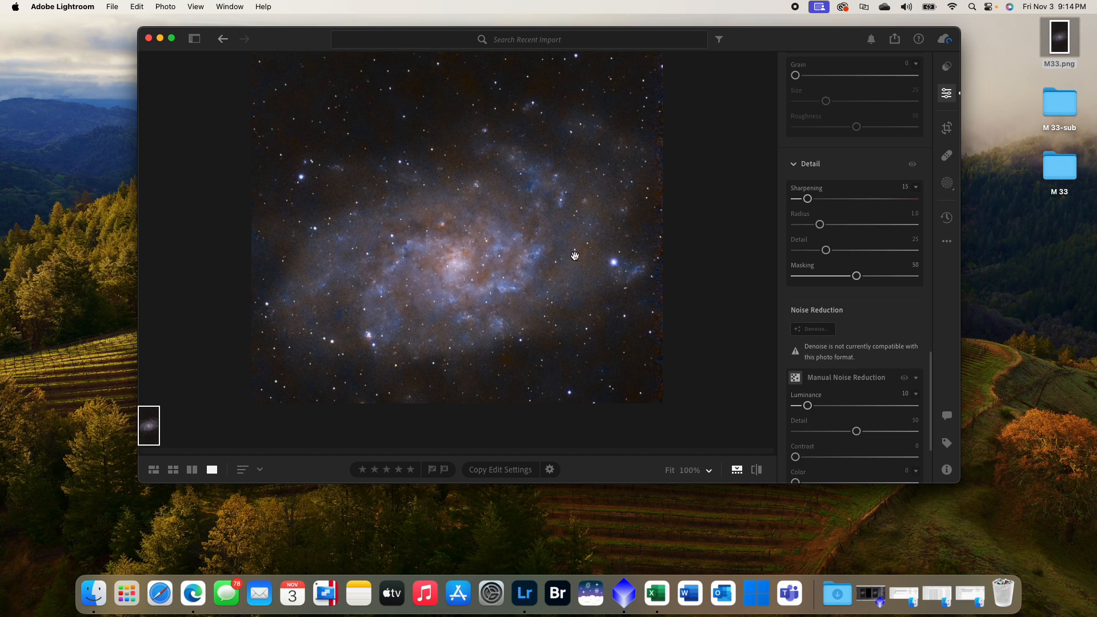
{"action": "left_click", "coordinate": [563, 275]}
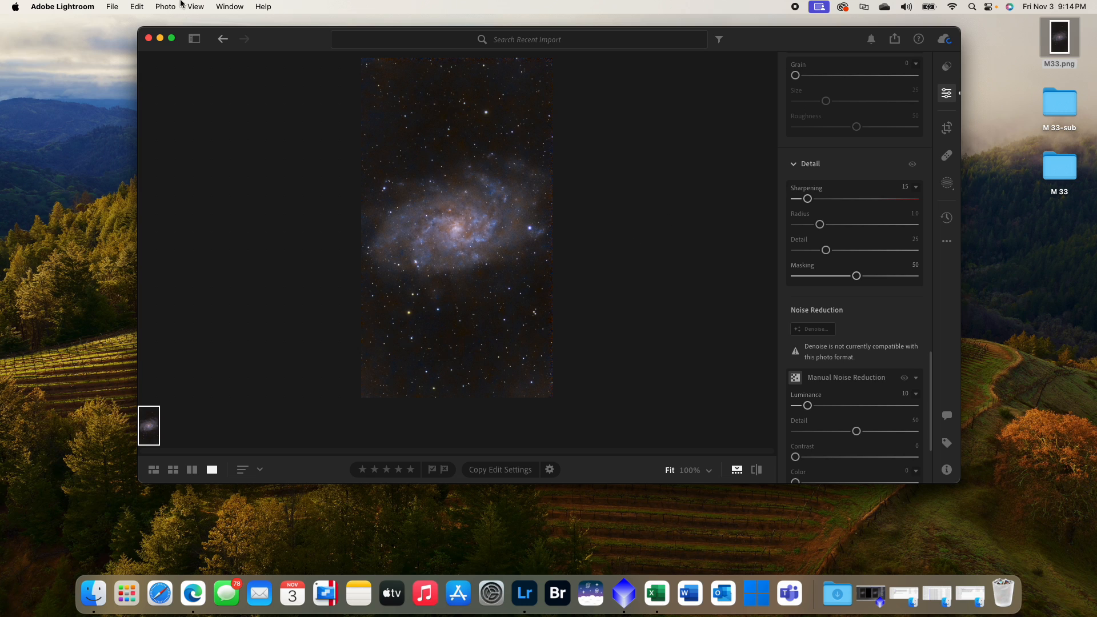
- Export the photo to the Desktop as a full-size JPG at 100% quality with the custom name M33 Triangulum
{"action": "left_click", "coordinate": [134, 7]}
{"action": "mouse_move", "coordinate": [117, 8]}
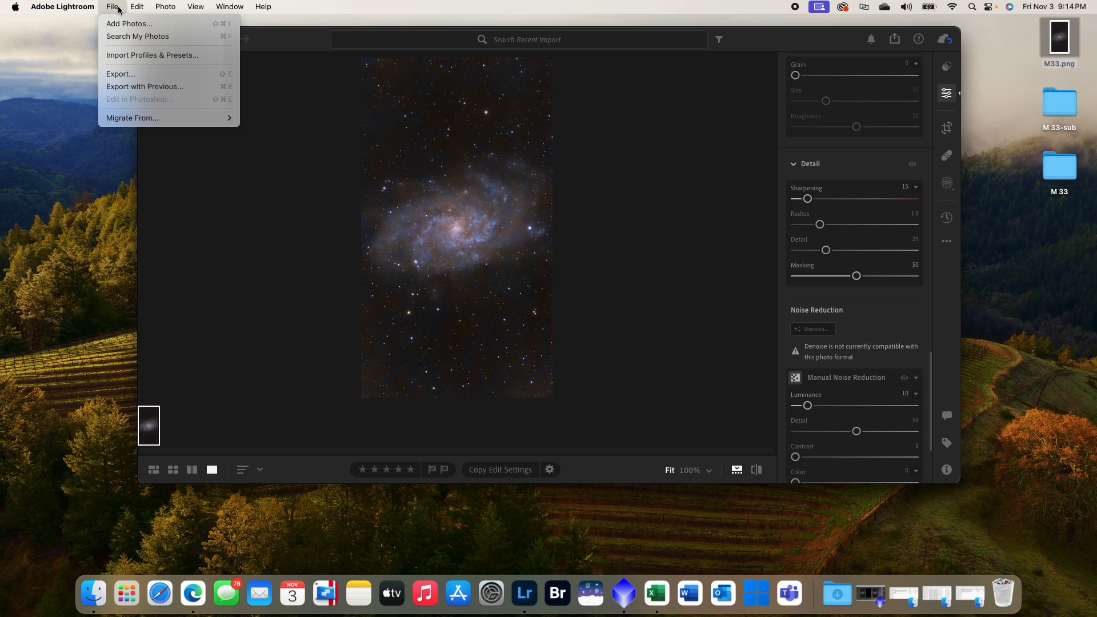
{"action": "left_click", "coordinate": [148, 76]}
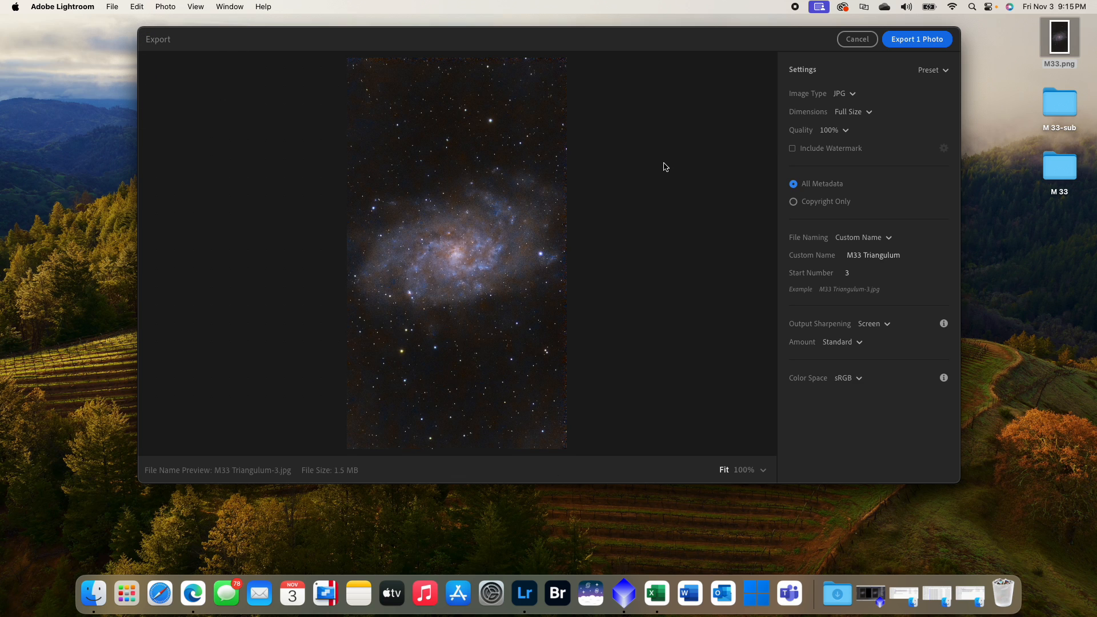
{"action": "left_click", "coordinate": [872, 258]}
{"action": "left_click", "coordinate": [912, 44]}
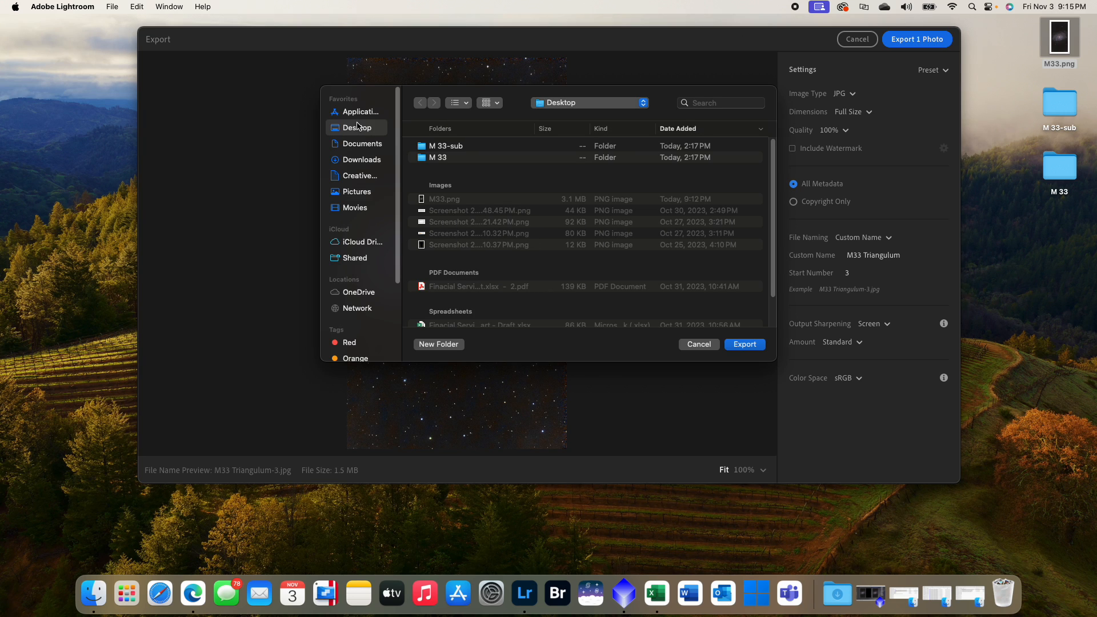
{"action": "left_click", "coordinate": [744, 344]}
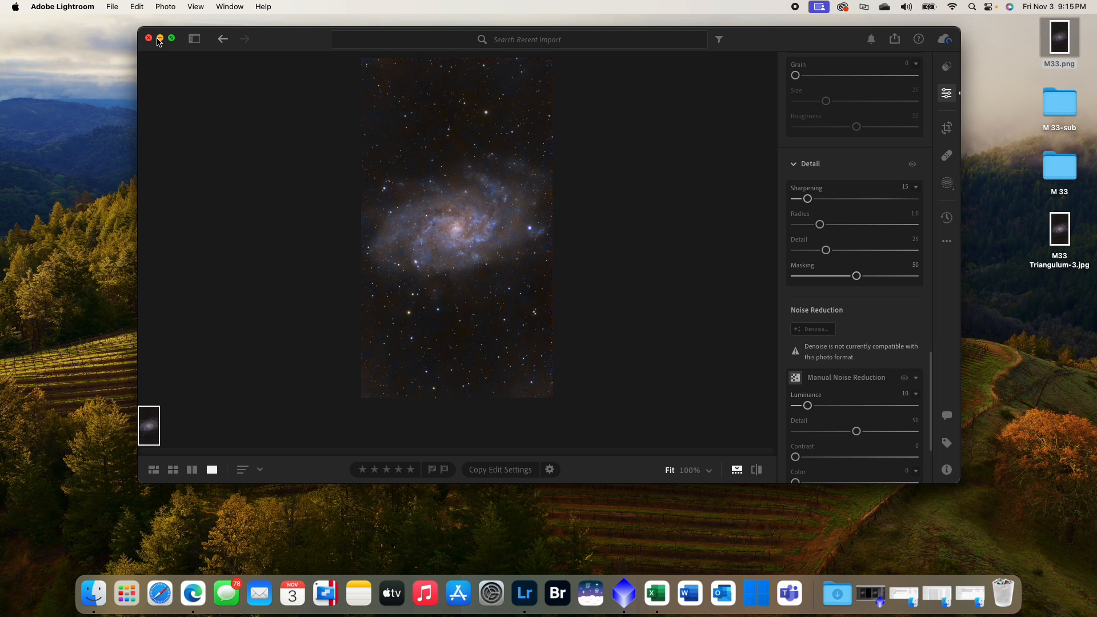
- Minimize Lightroom, open the exported M33 Triangulum-3.jpg in Preview, and place the original Seestar image IMG_7152.JPG beside it for comparison
{"action": "left_click", "coordinate": [160, 41]}
{"action": "left_click", "coordinate": [1060, 227]}
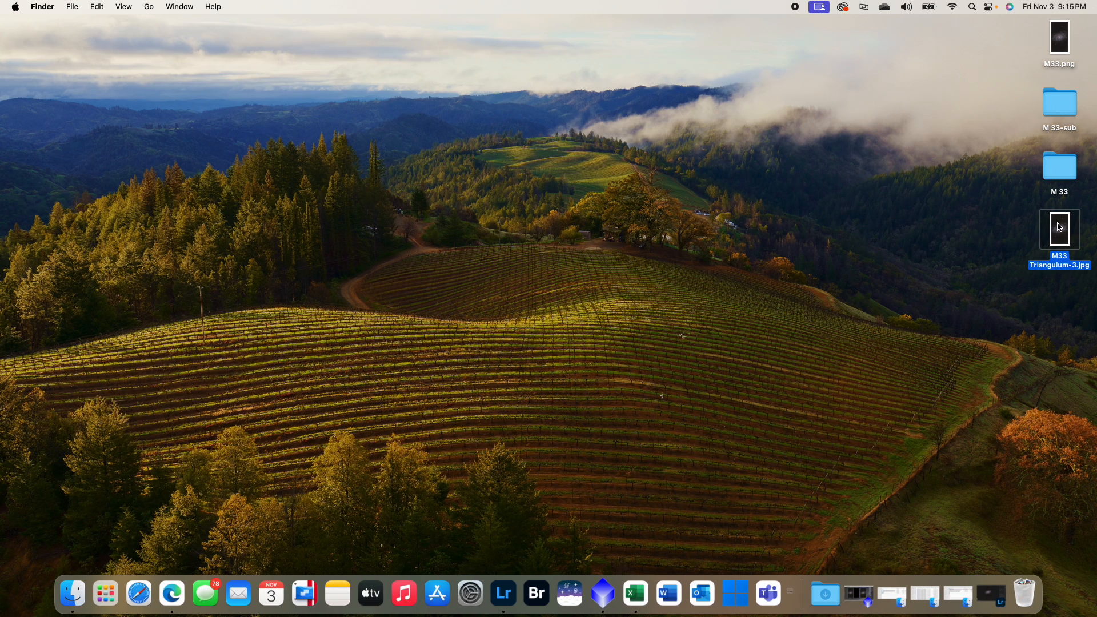
{"action": "double_click", "coordinate": [1060, 227]}
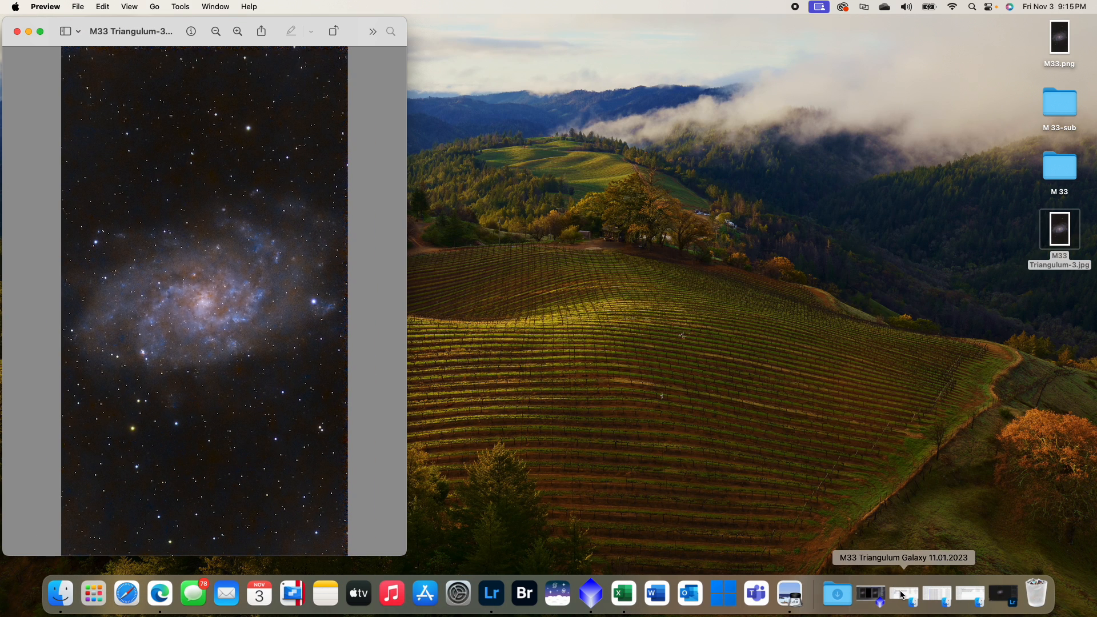
{"action": "left_click", "coordinate": [970, 595]}
{"action": "double_click", "coordinate": [465, 112]}
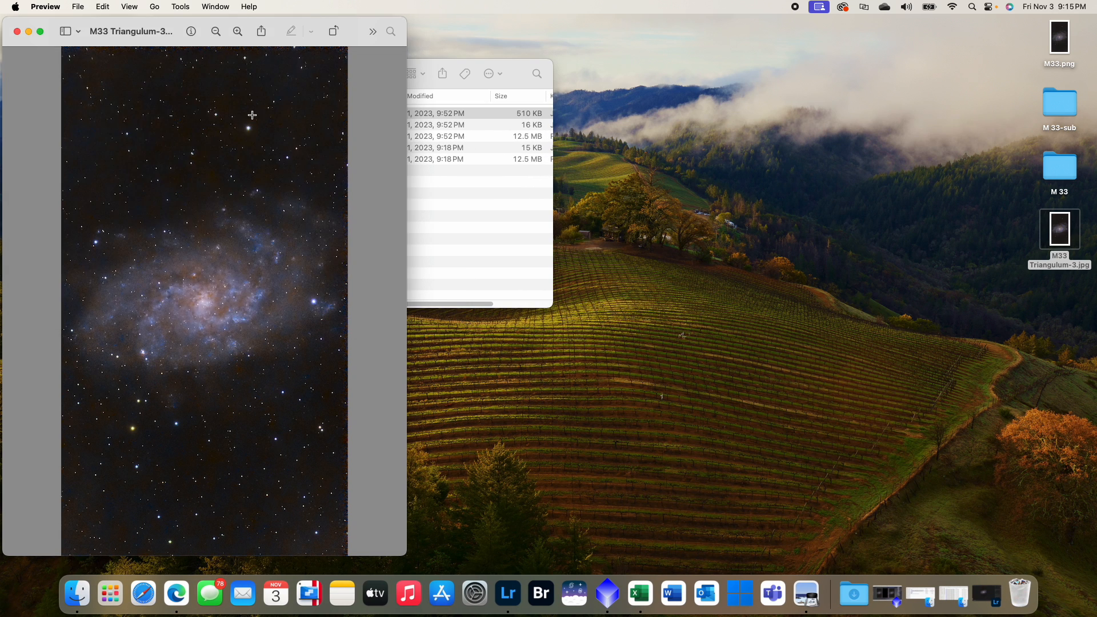
{"action": "left_click_drag", "start_coordinate": [153, 29], "coordinate": [557, 33]}
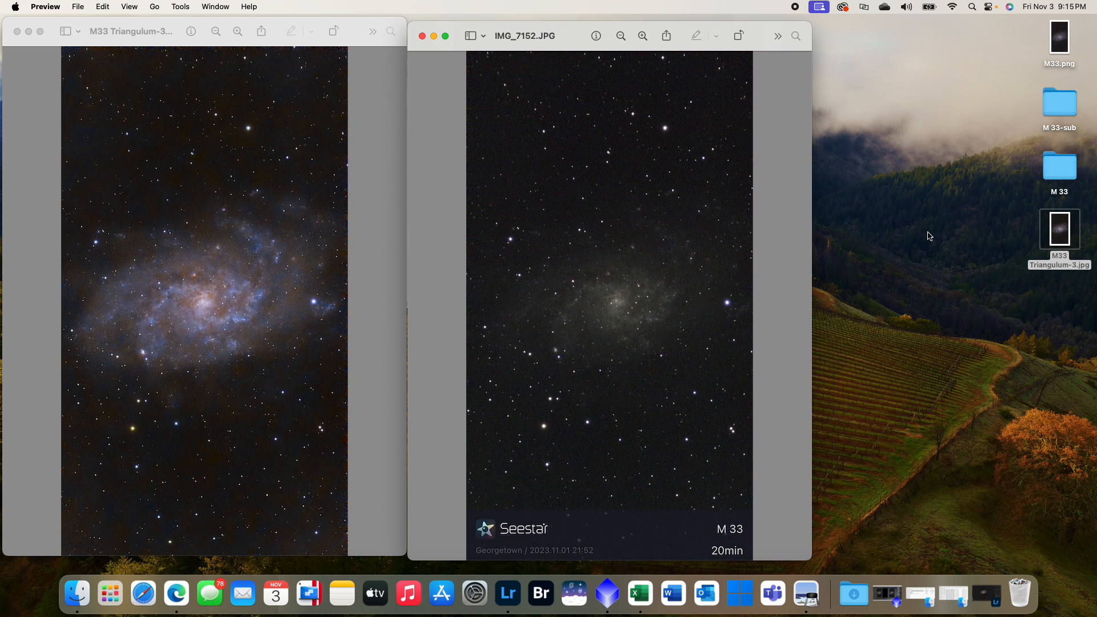